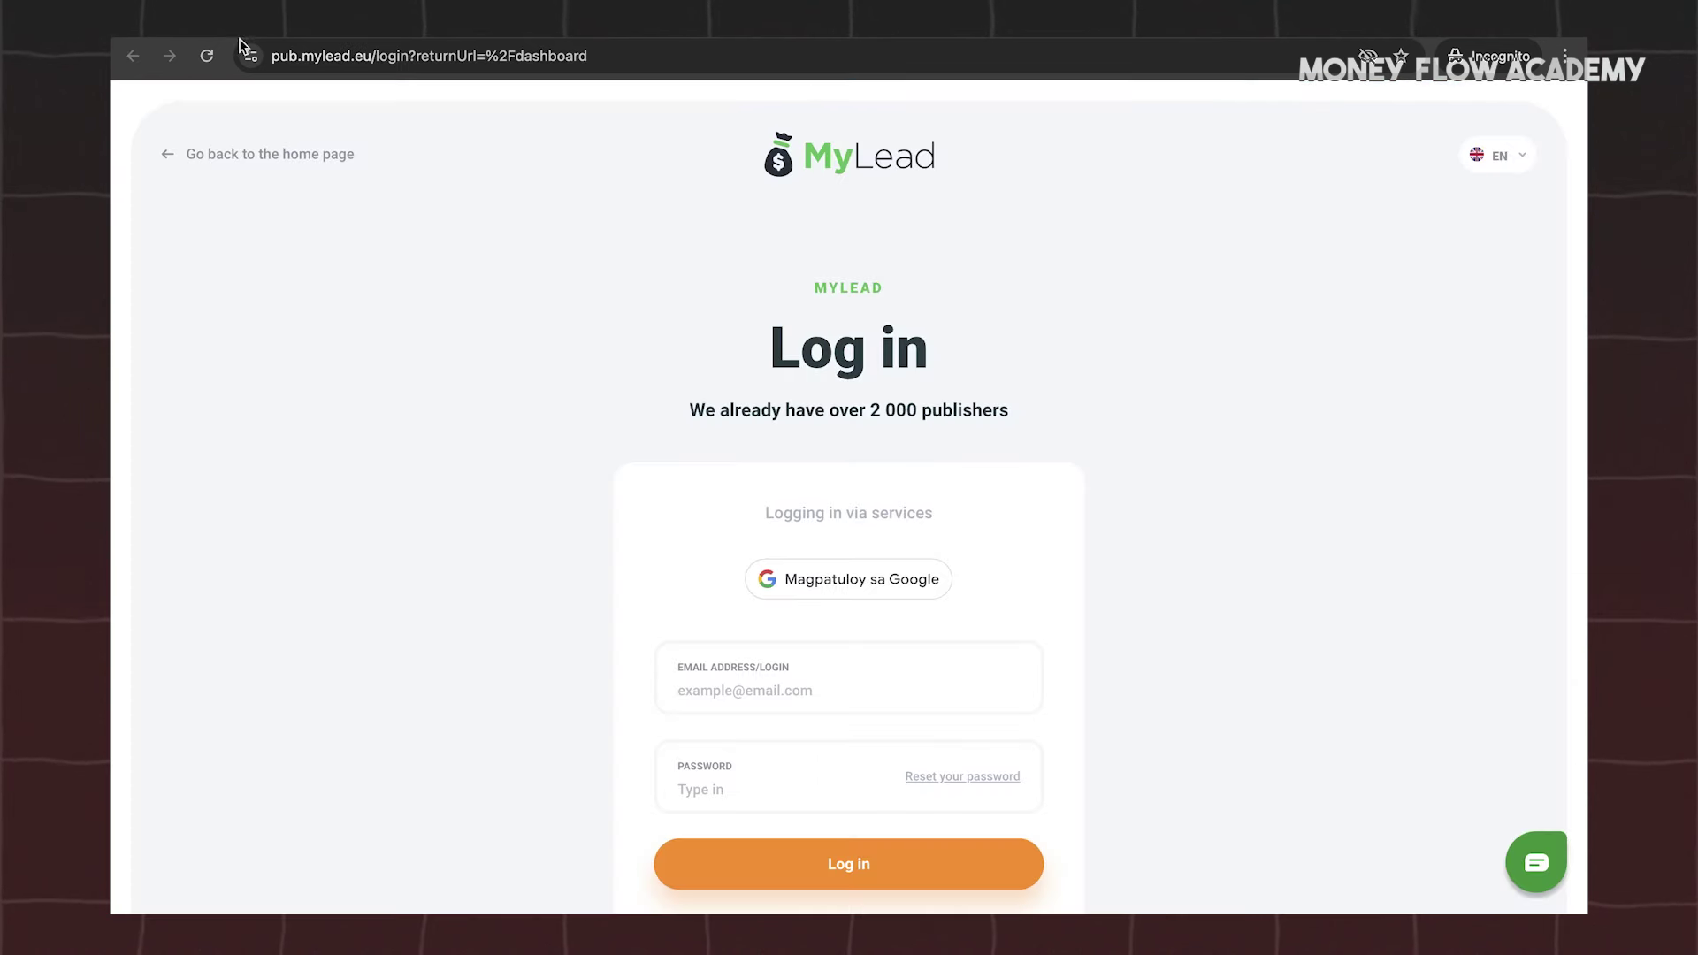
# - Review the token activation step, then view the MyLead activation email in Gmail
pyautogui.scroll(-2, 427, 405)
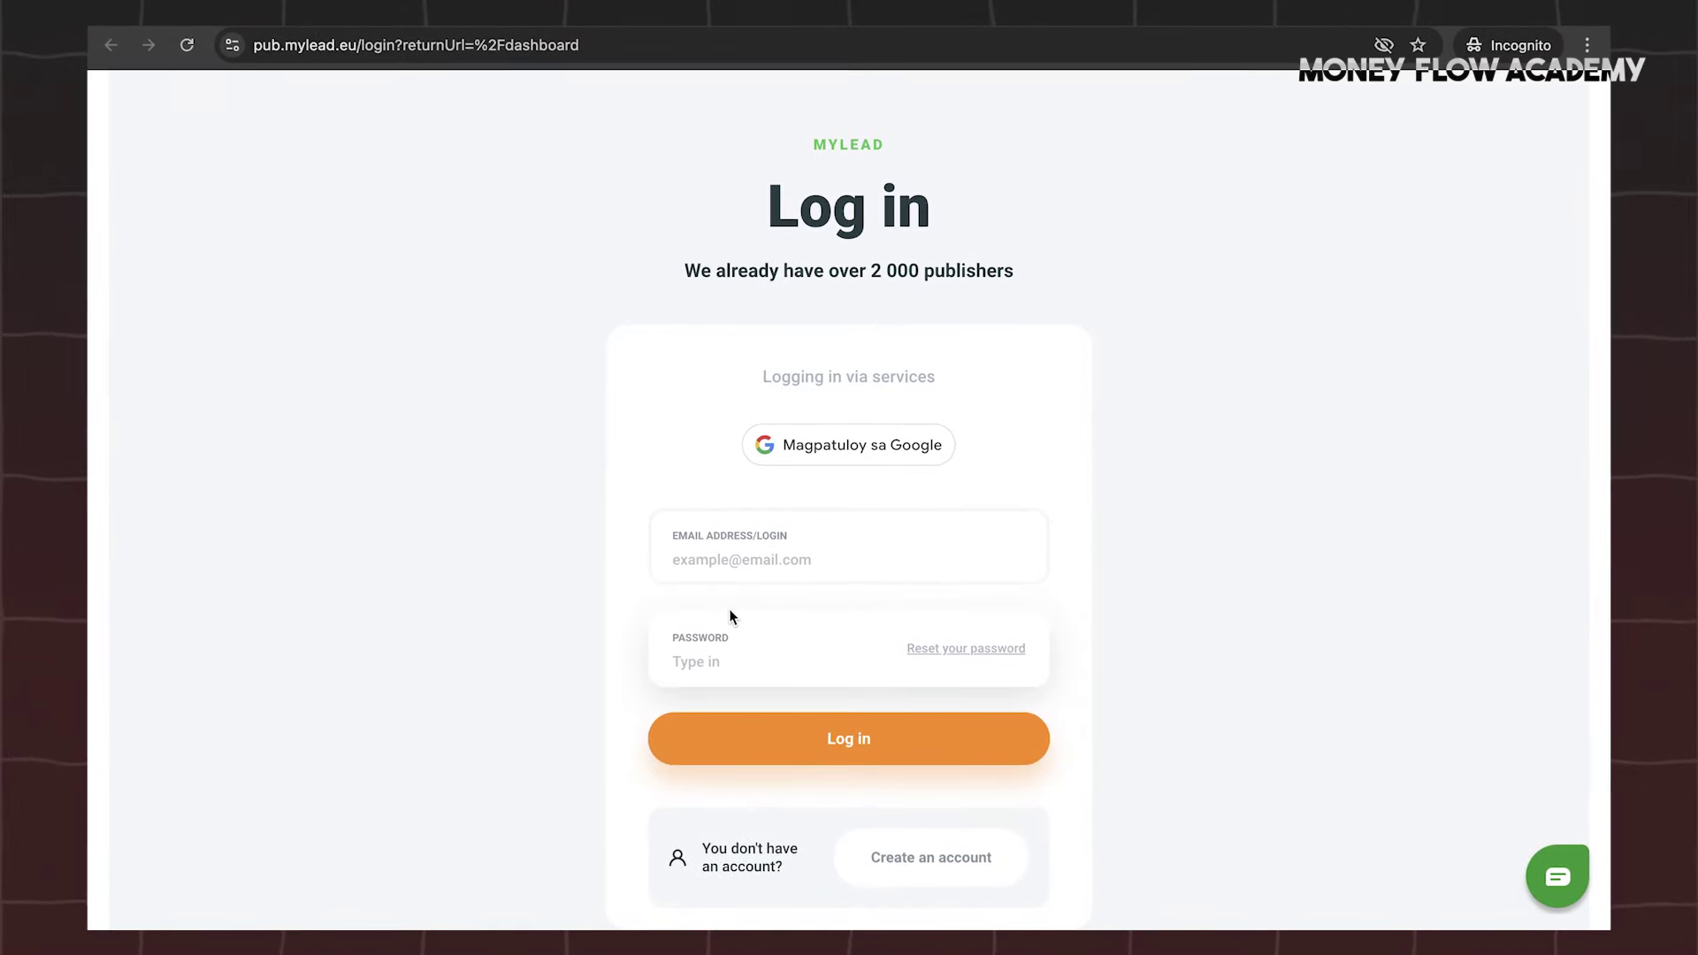
pyautogui.scroll(-2, 973, 599)
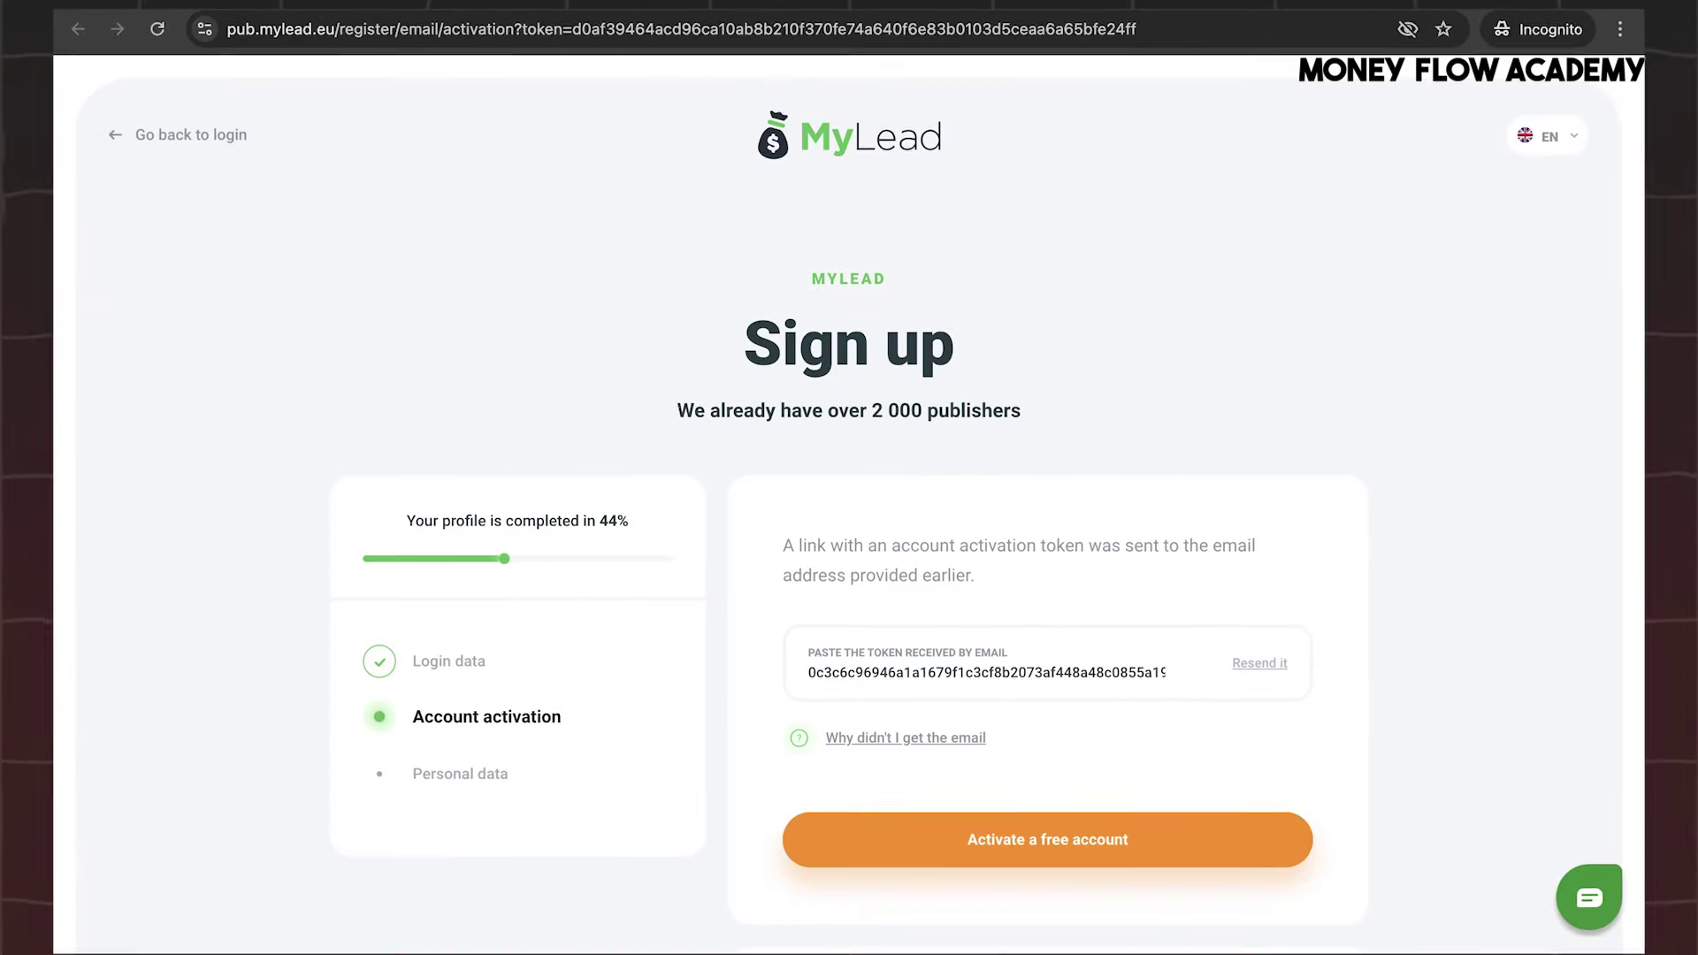
pyautogui.scroll(-3, 884, 448)
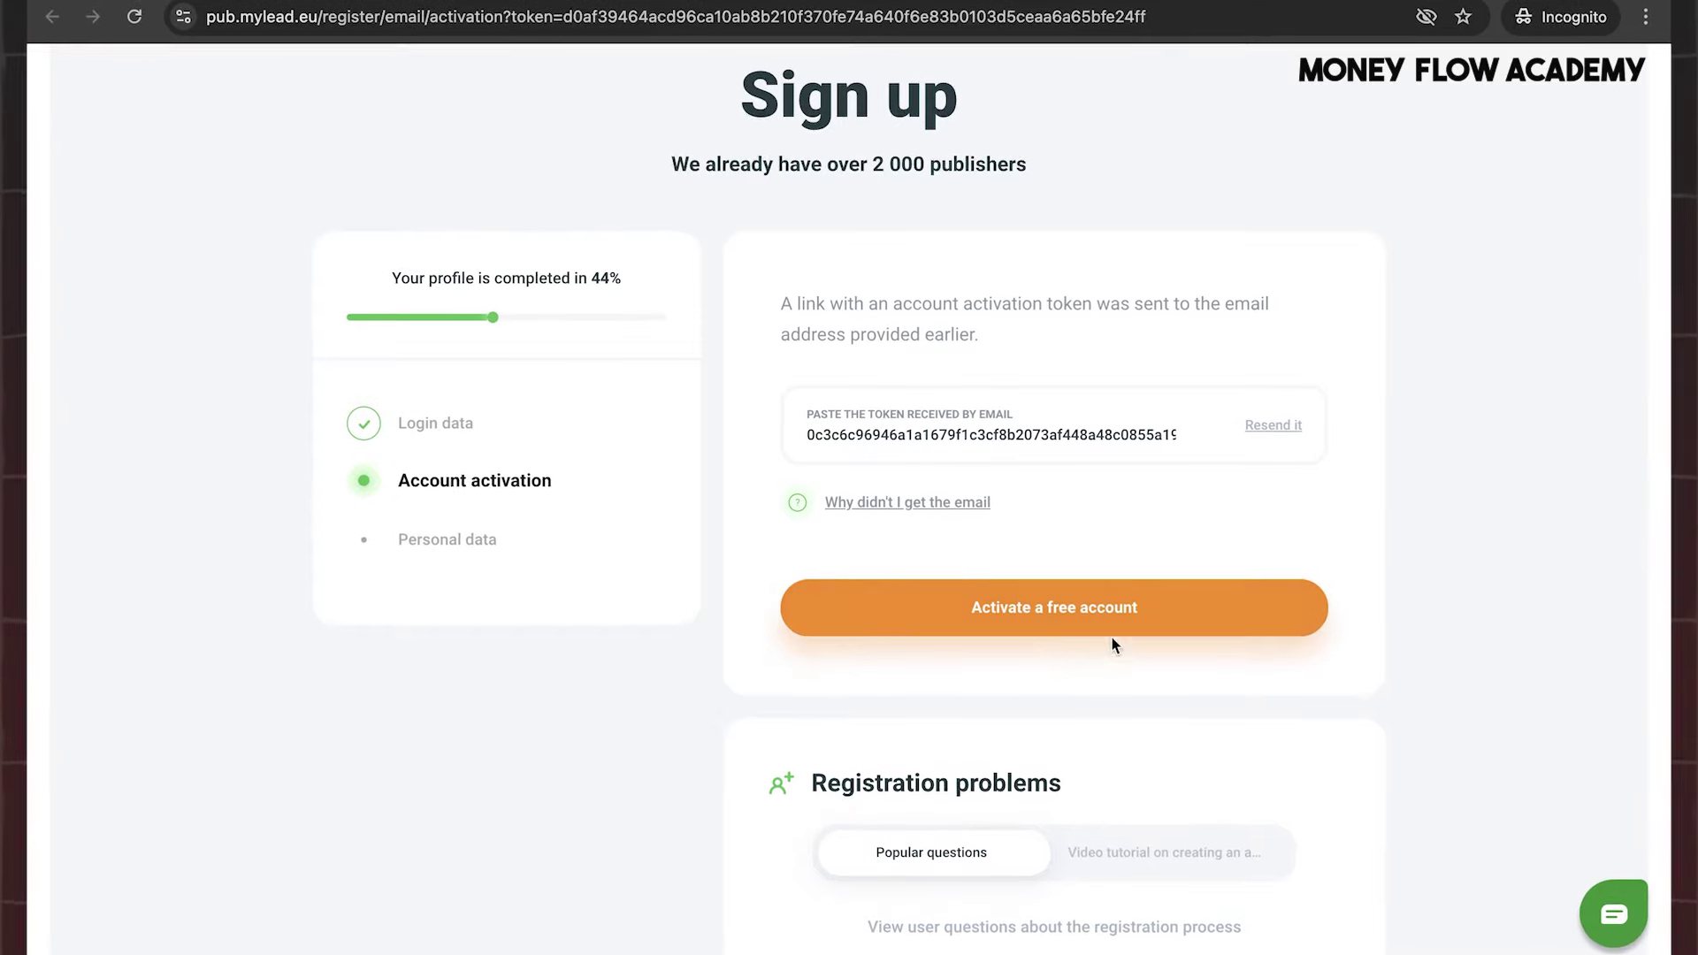
pyautogui.scroll(-1, 748, 700)
pyautogui.scroll(3, 749, 702)
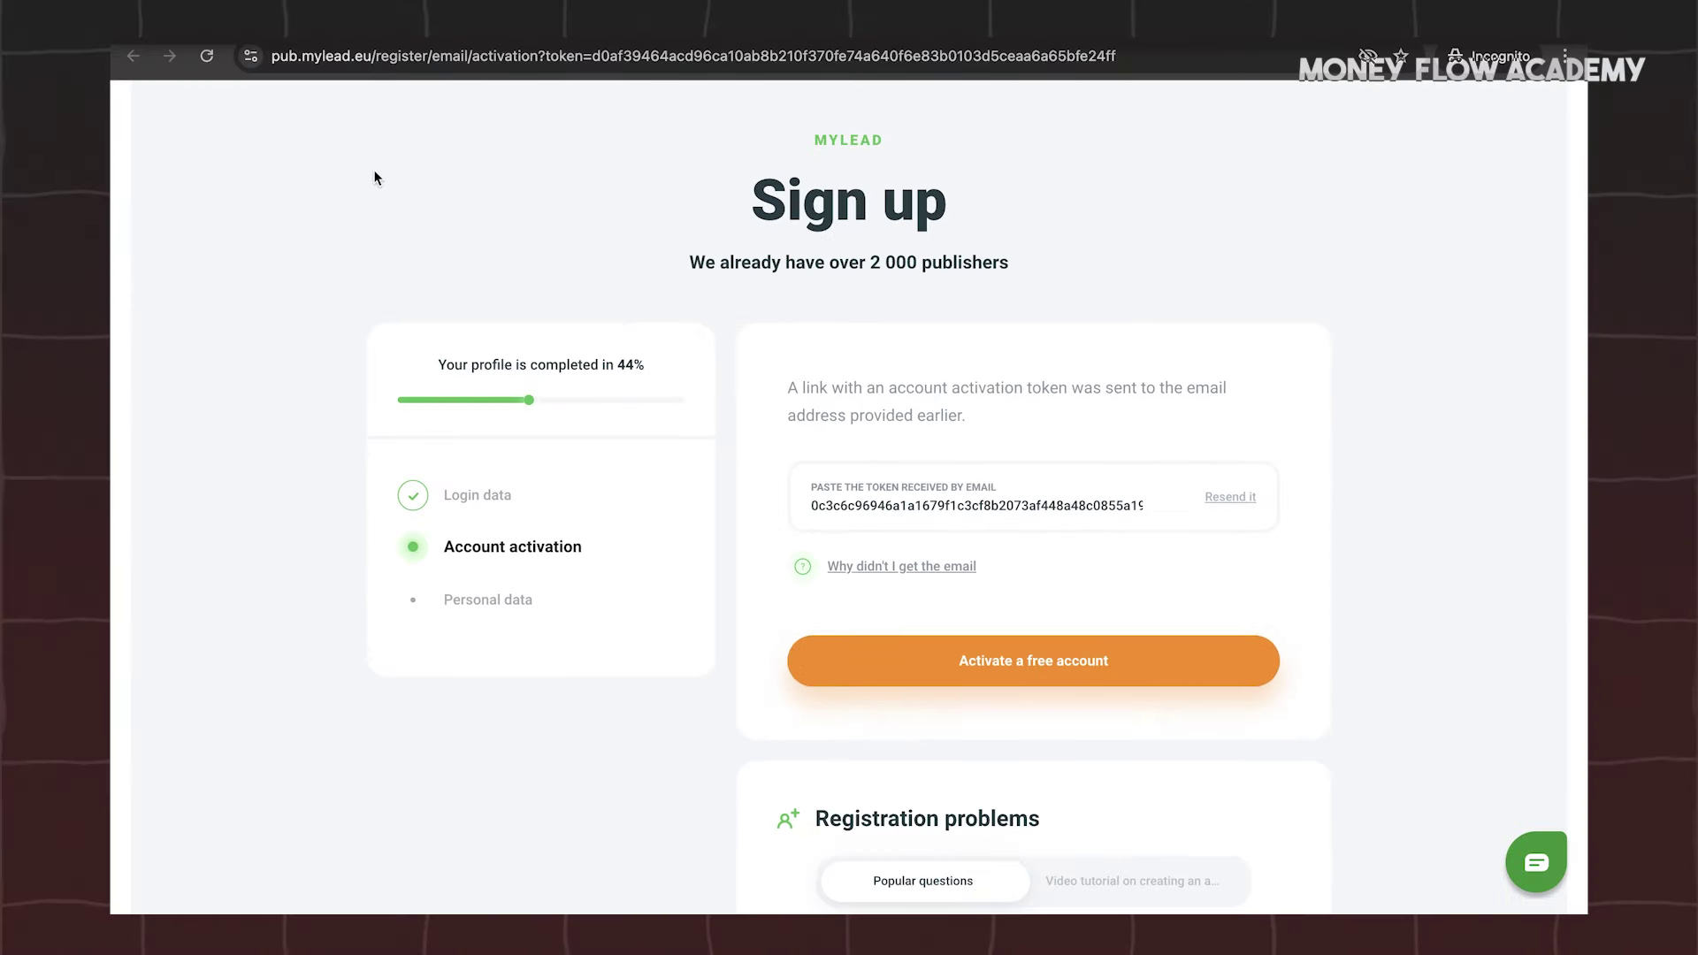
pyautogui.click(393, 27)
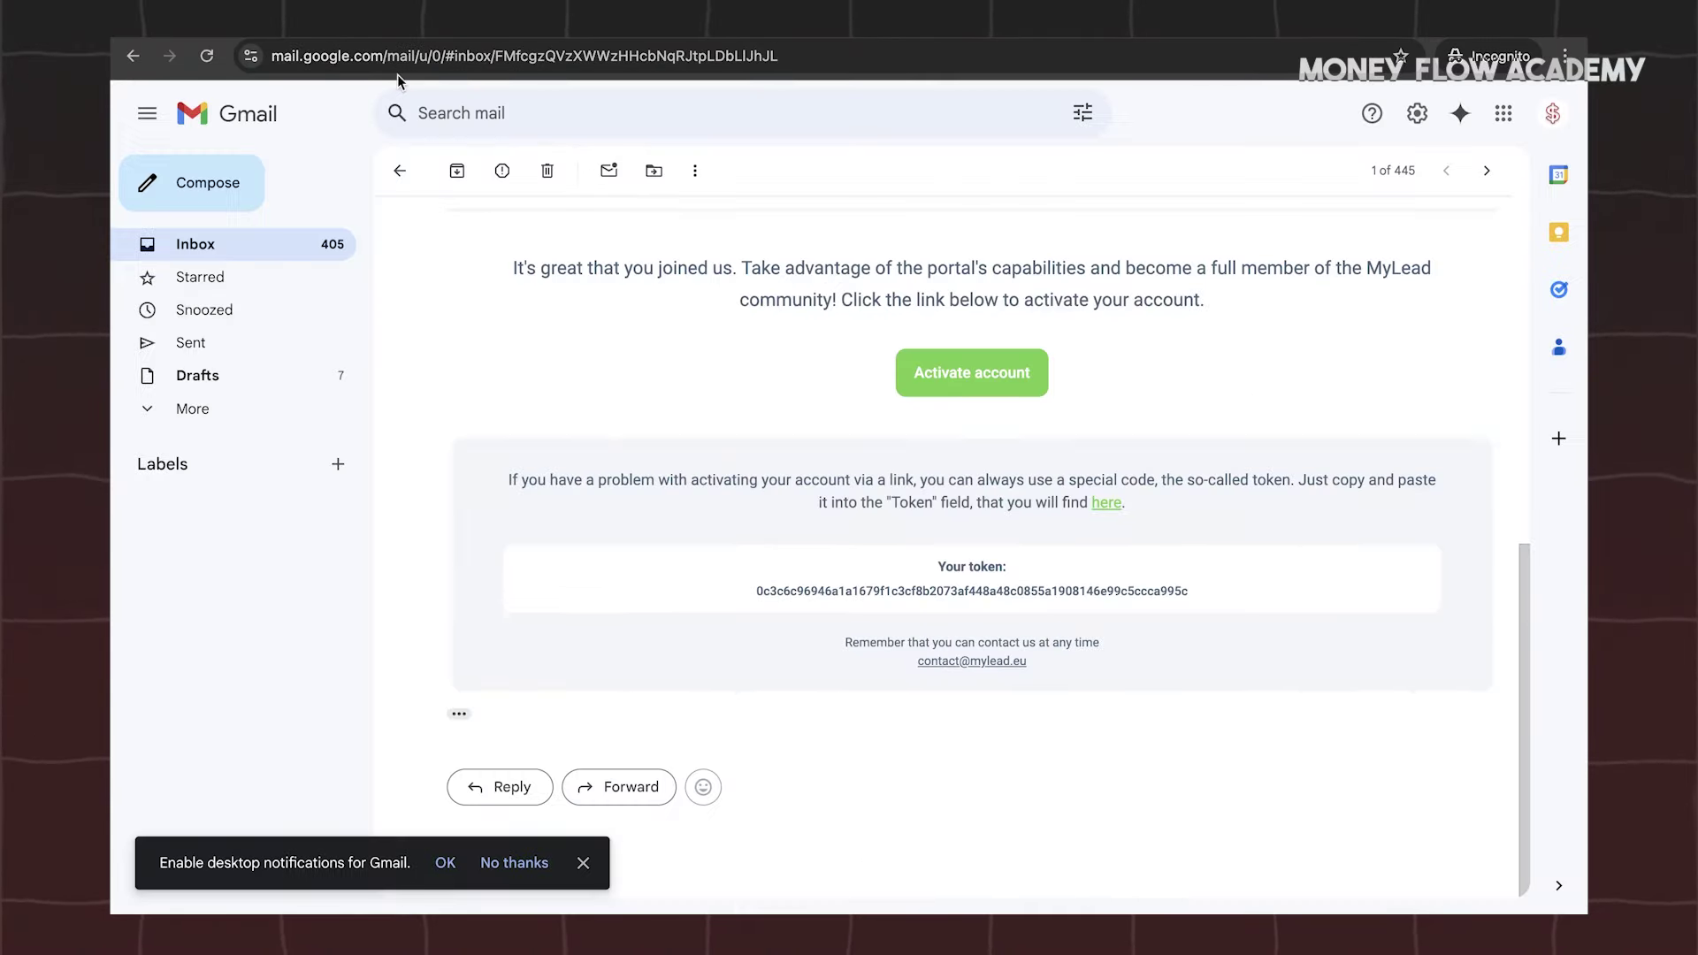
pyautogui.scroll(6, 654, 248)
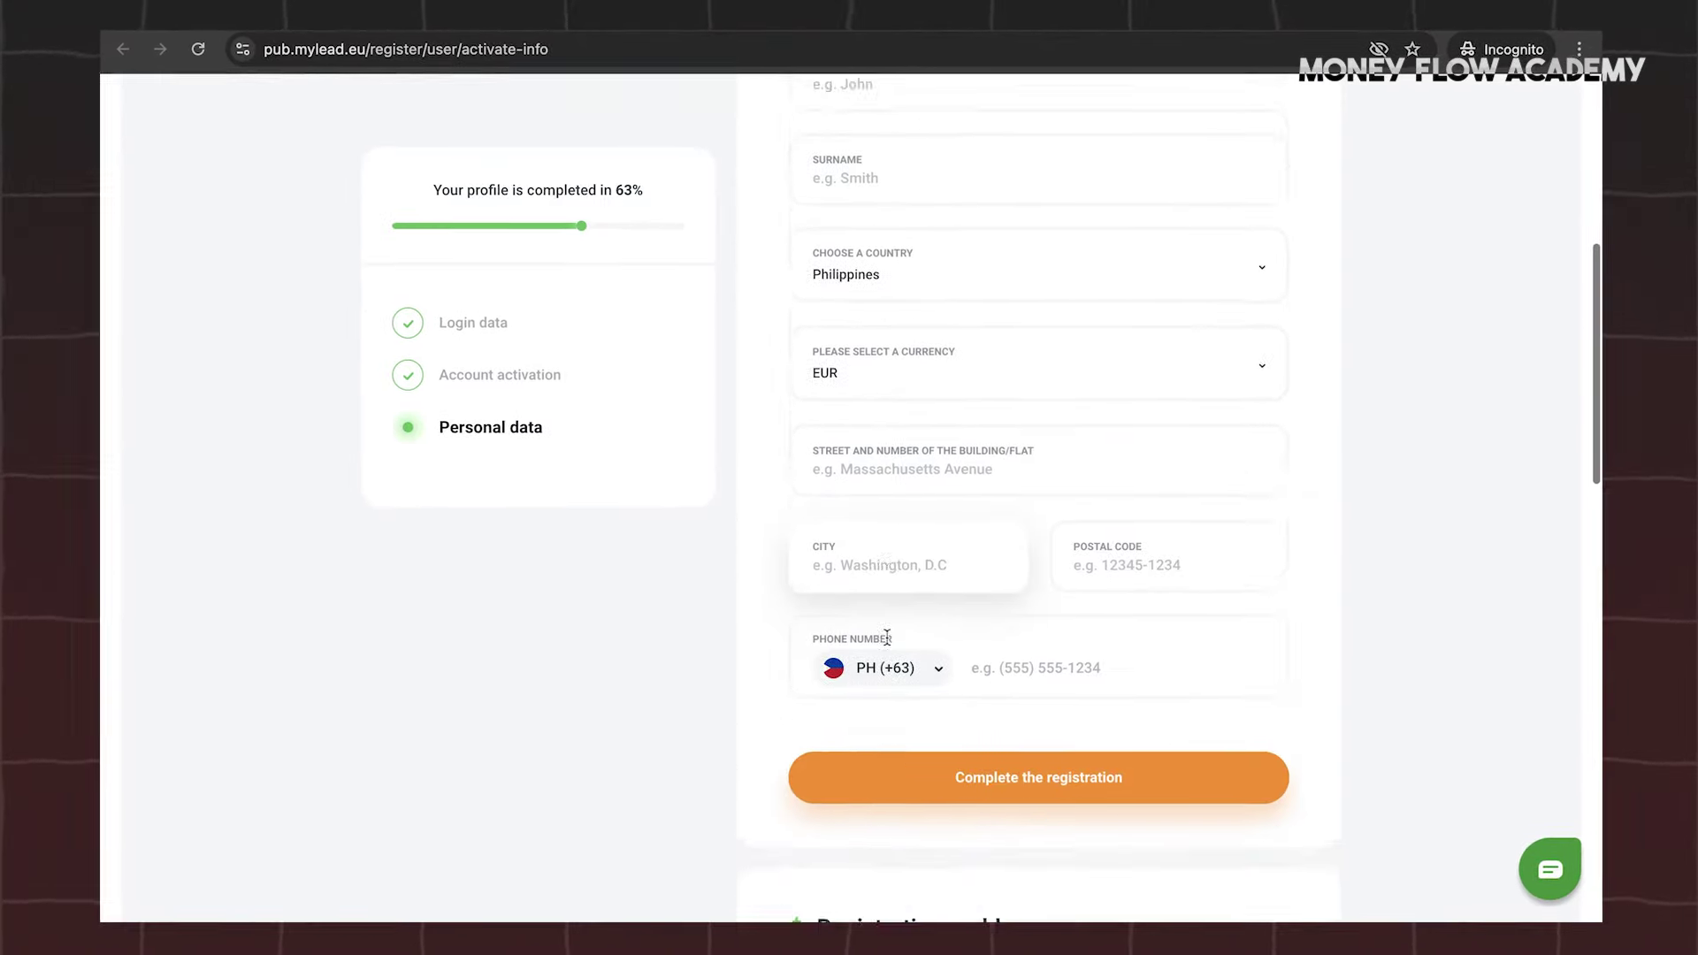
pyautogui.scroll(-8, 887, 636)
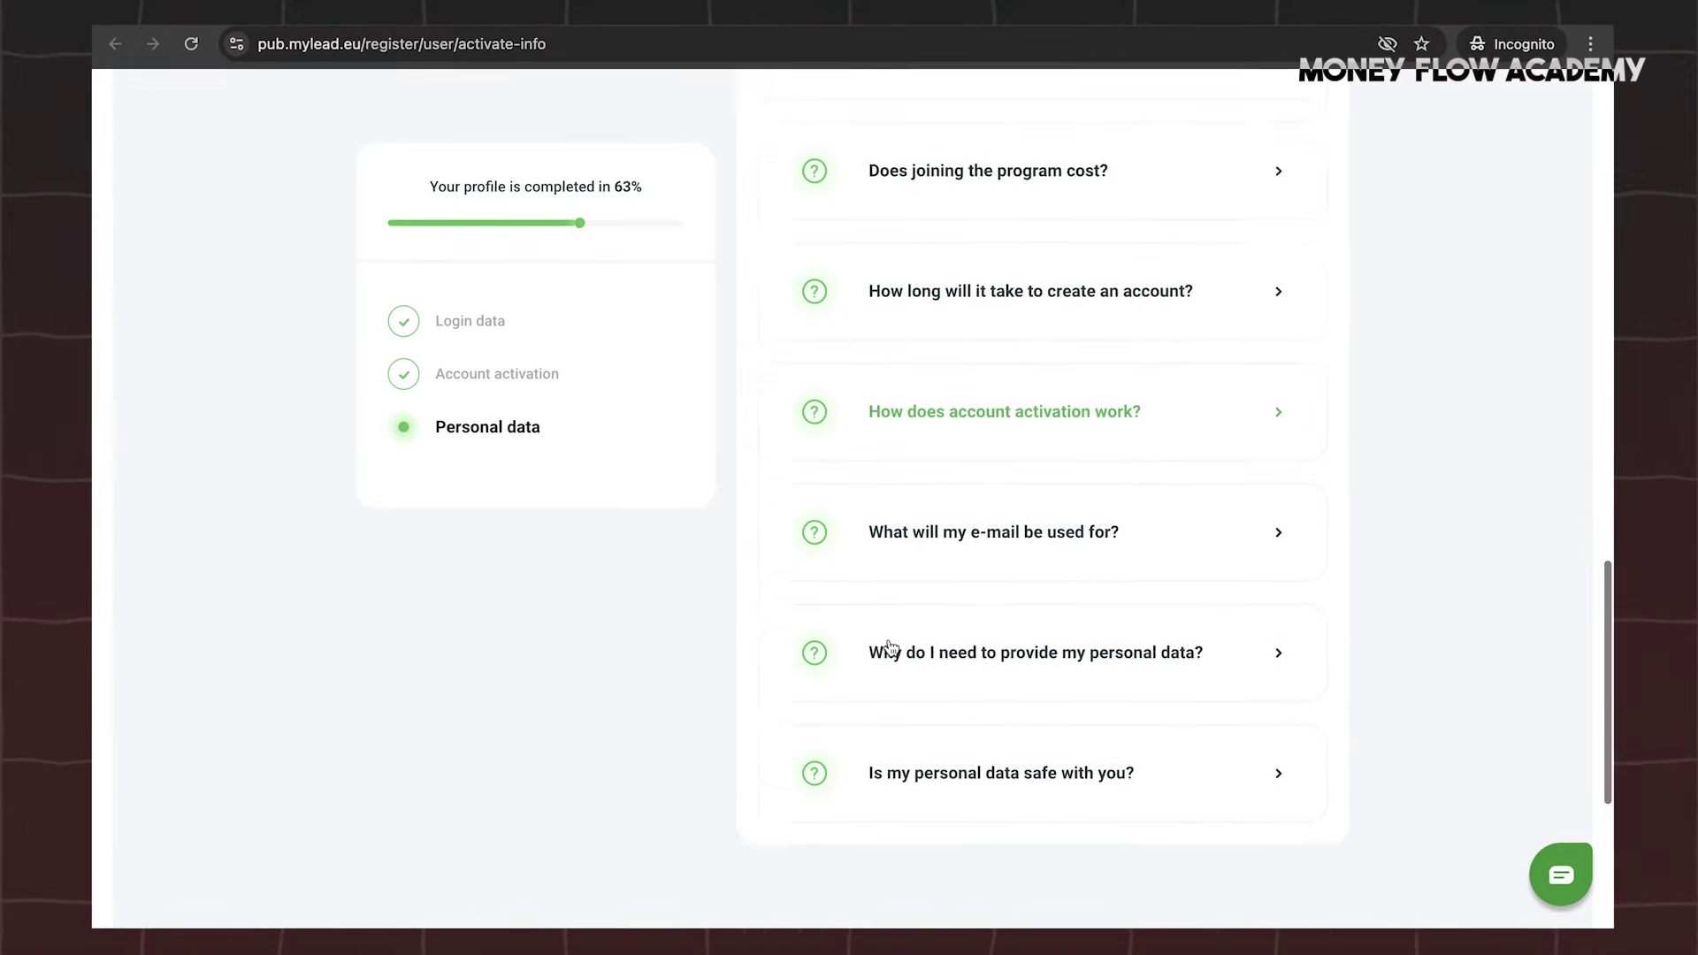
# - Submit the personal data form to complete the MyLead registration
pyautogui.scroll(4, 891, 650)
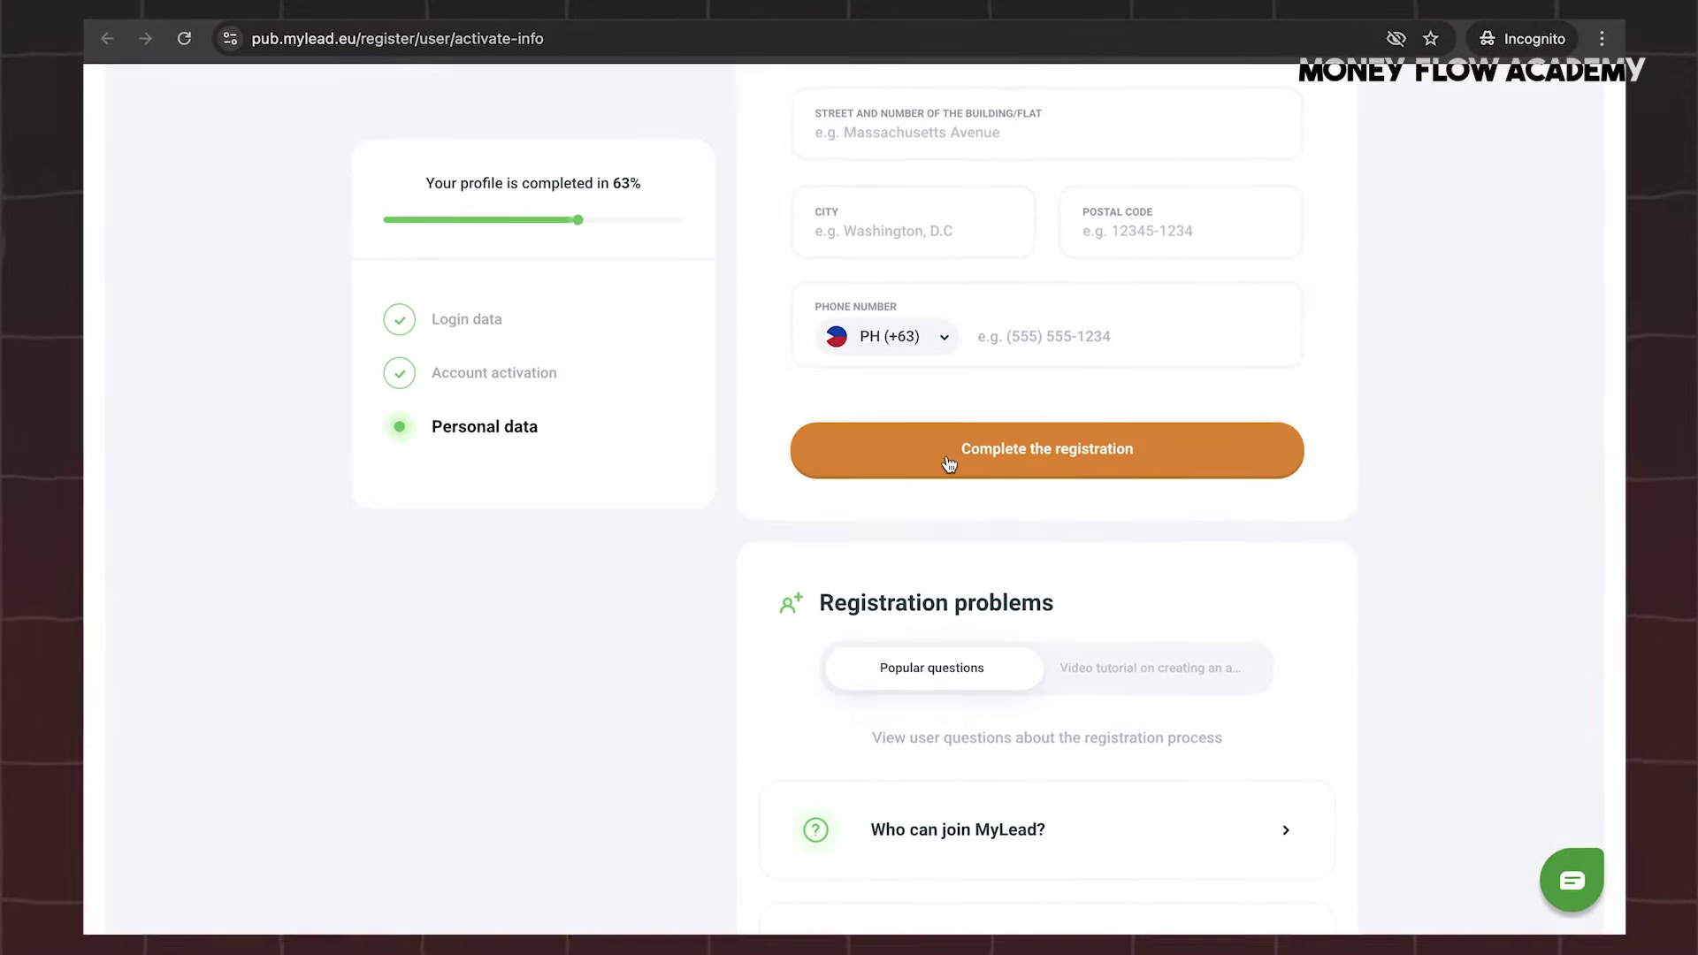
pyautogui.click(832, 447)
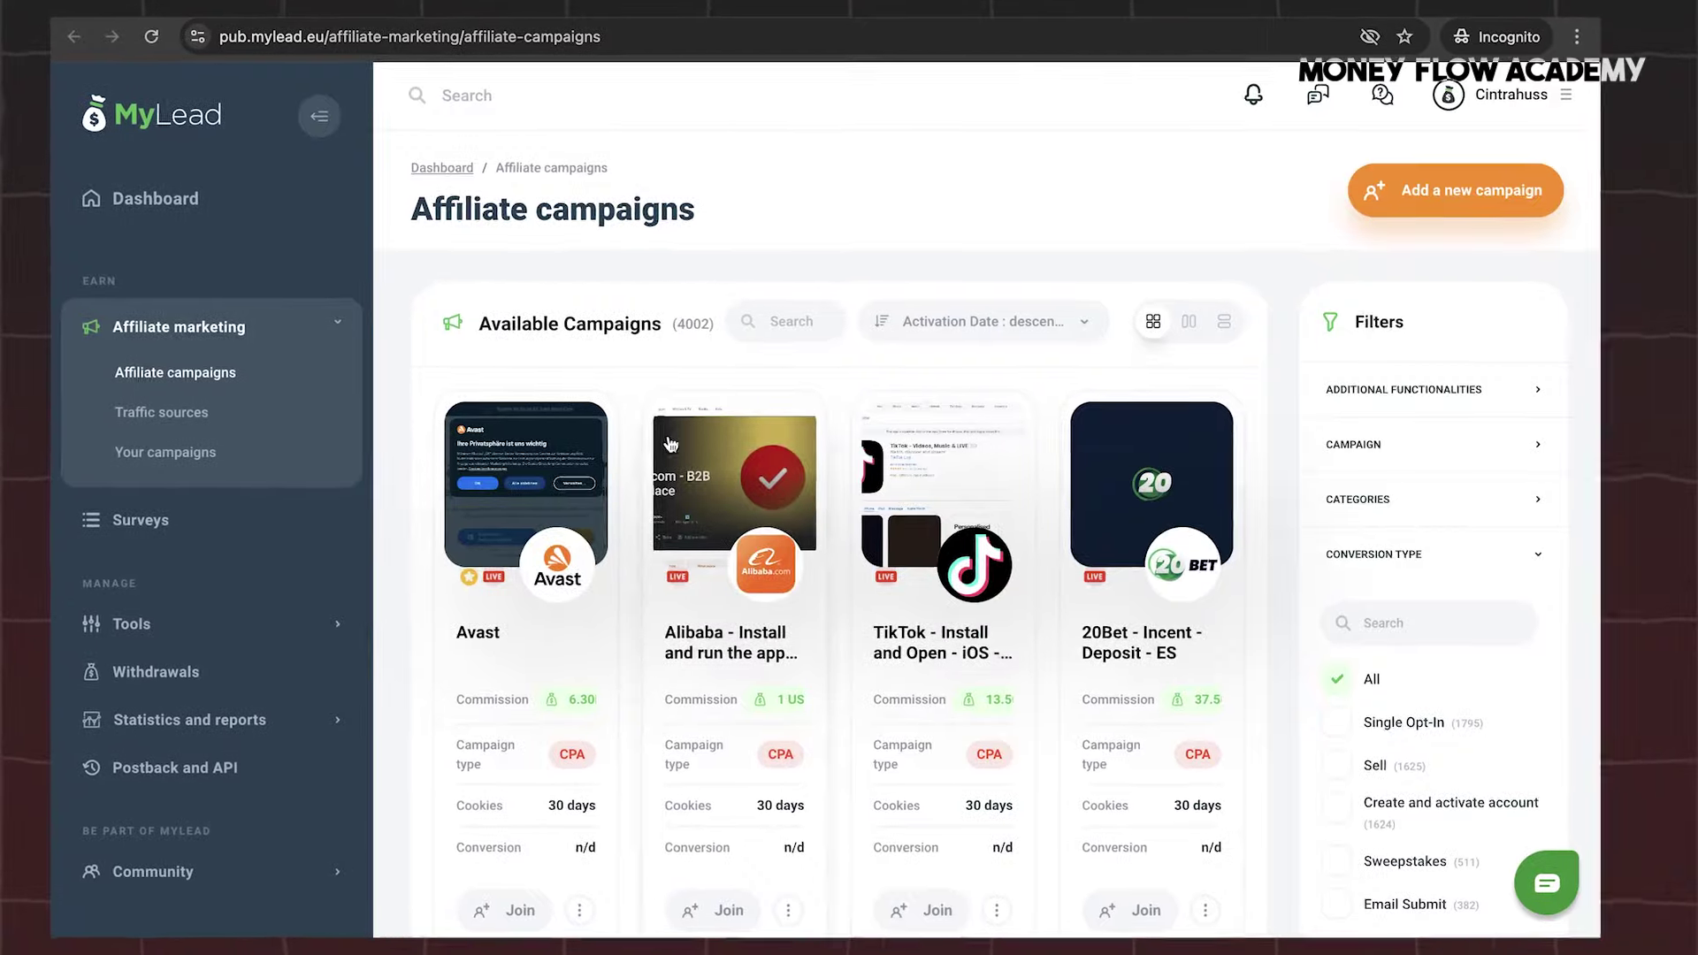
pyautogui.scroll(-3, 670, 444)
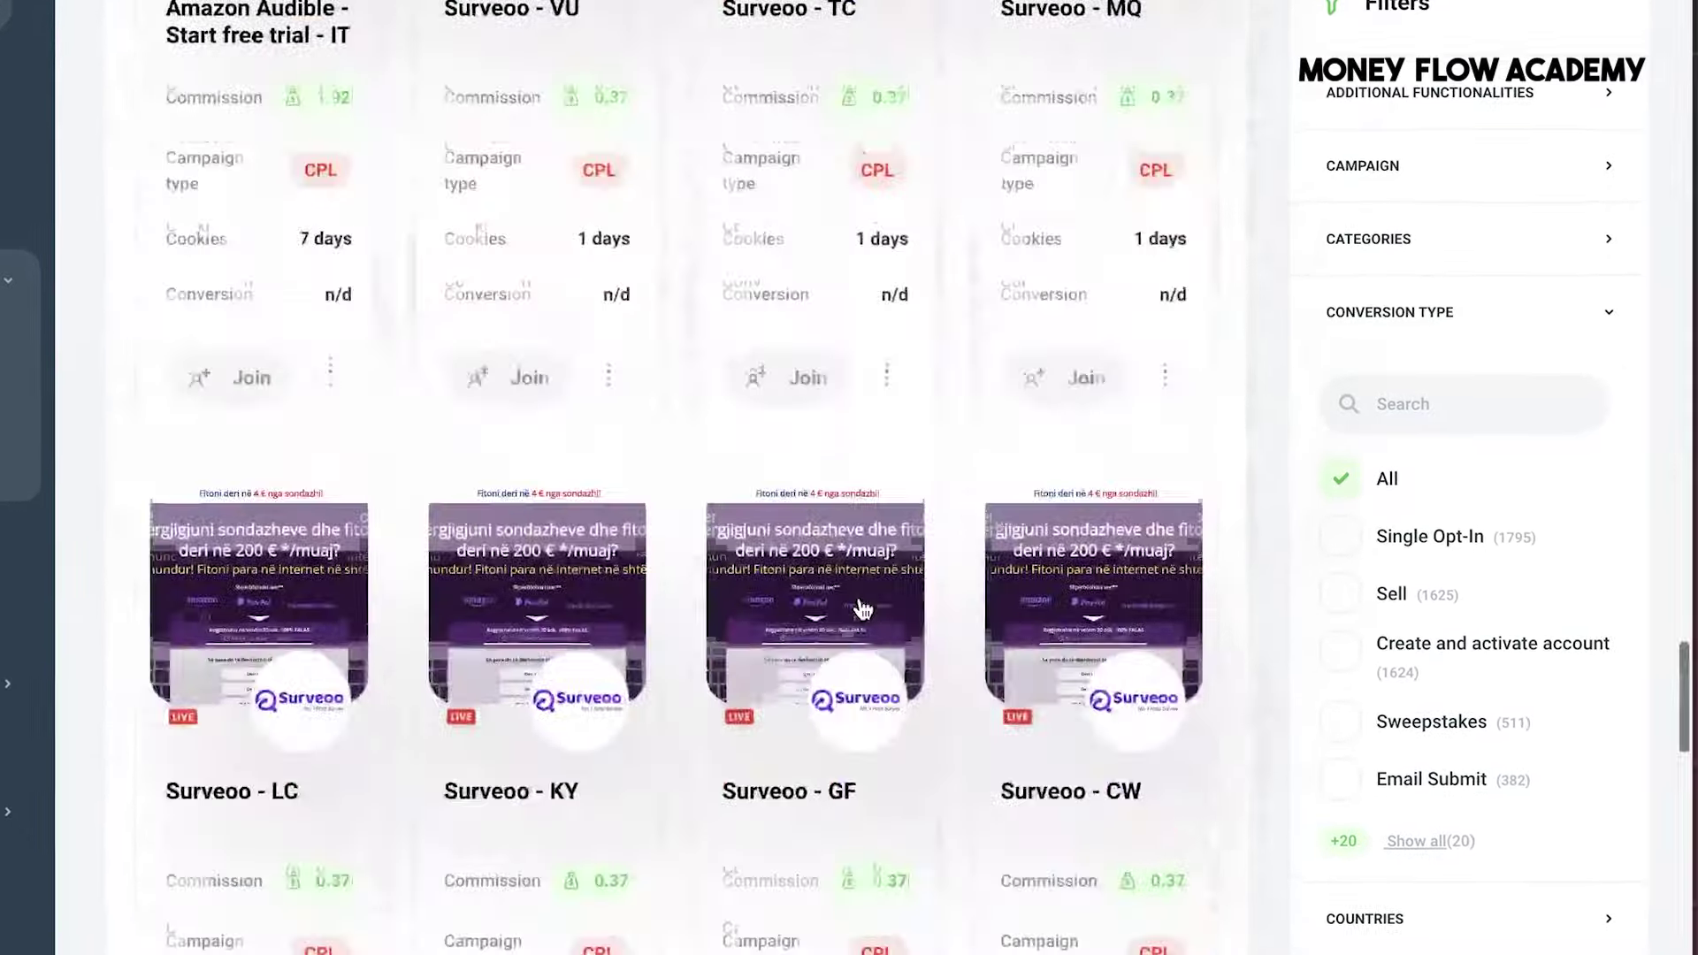
pyautogui.scroll(-1, 863, 608)
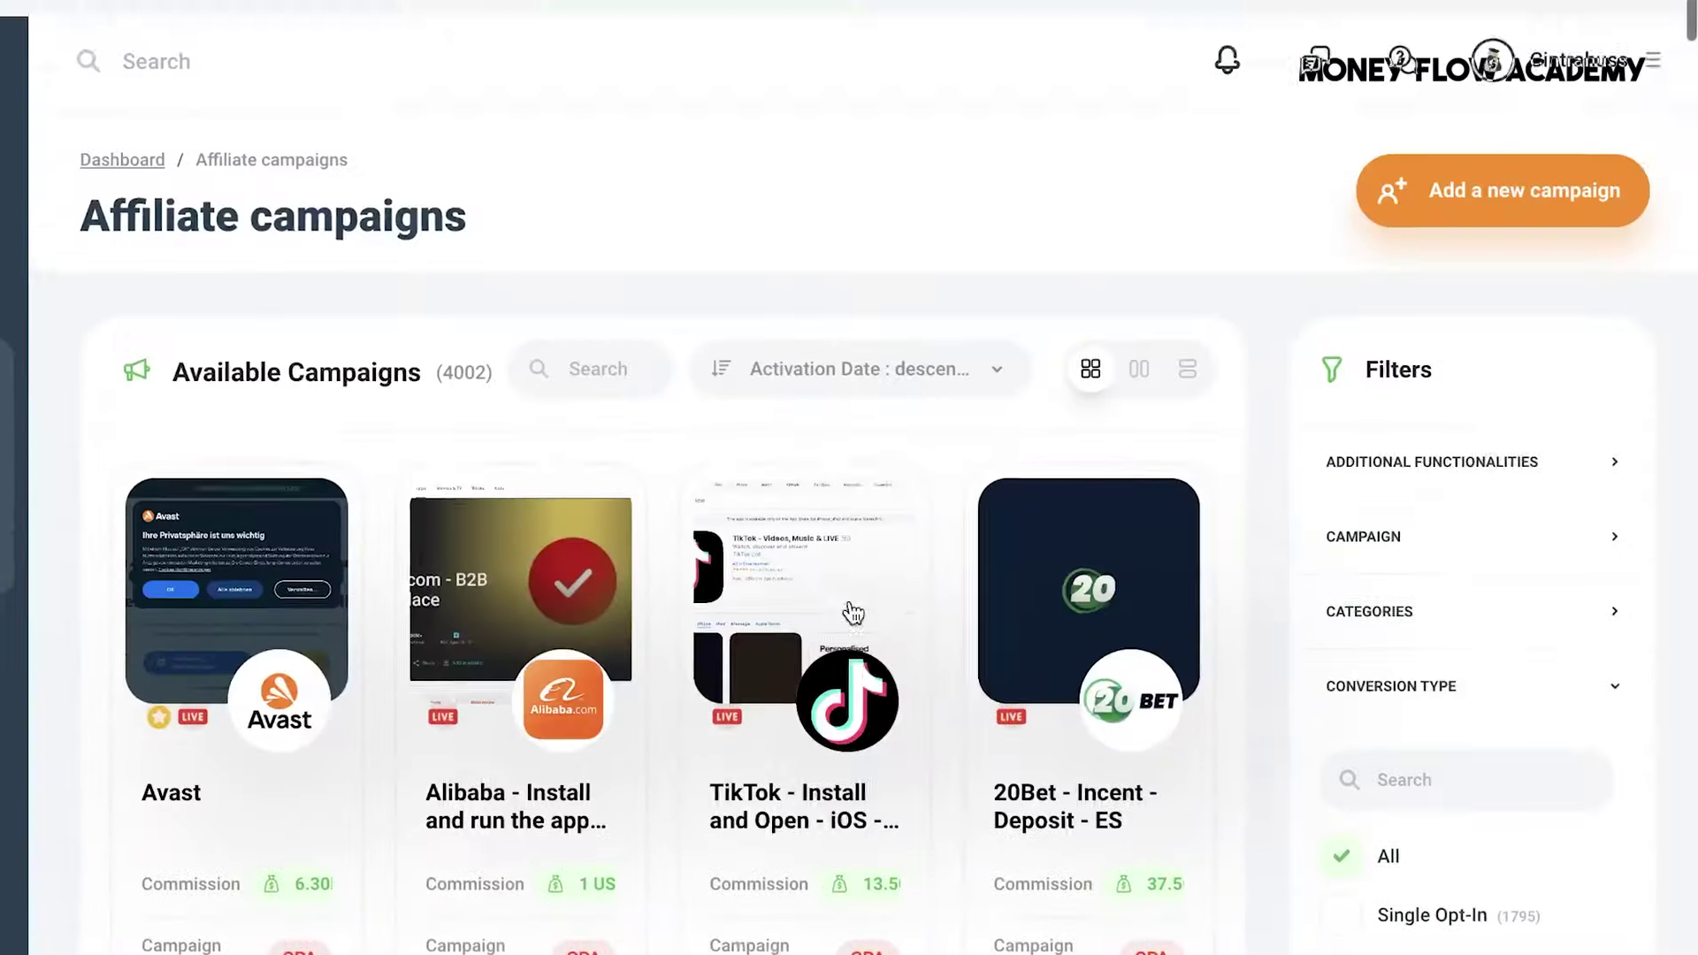
pyautogui.scroll(-1, 850, 613)
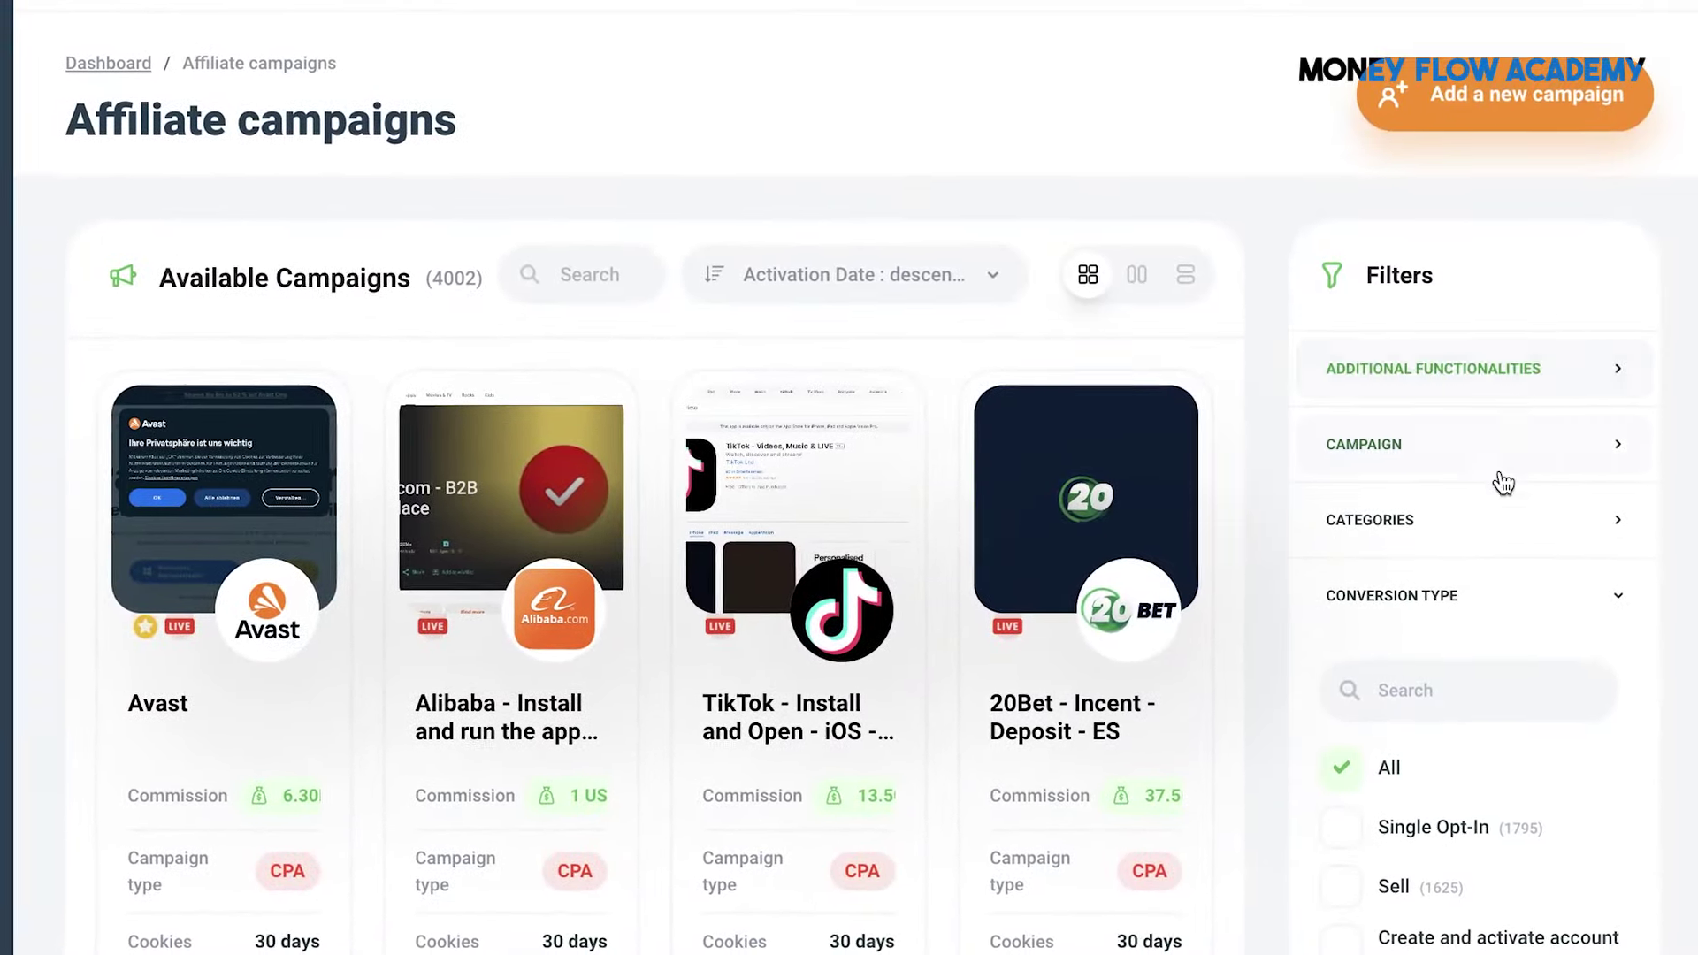
pyautogui.click(1501, 382)
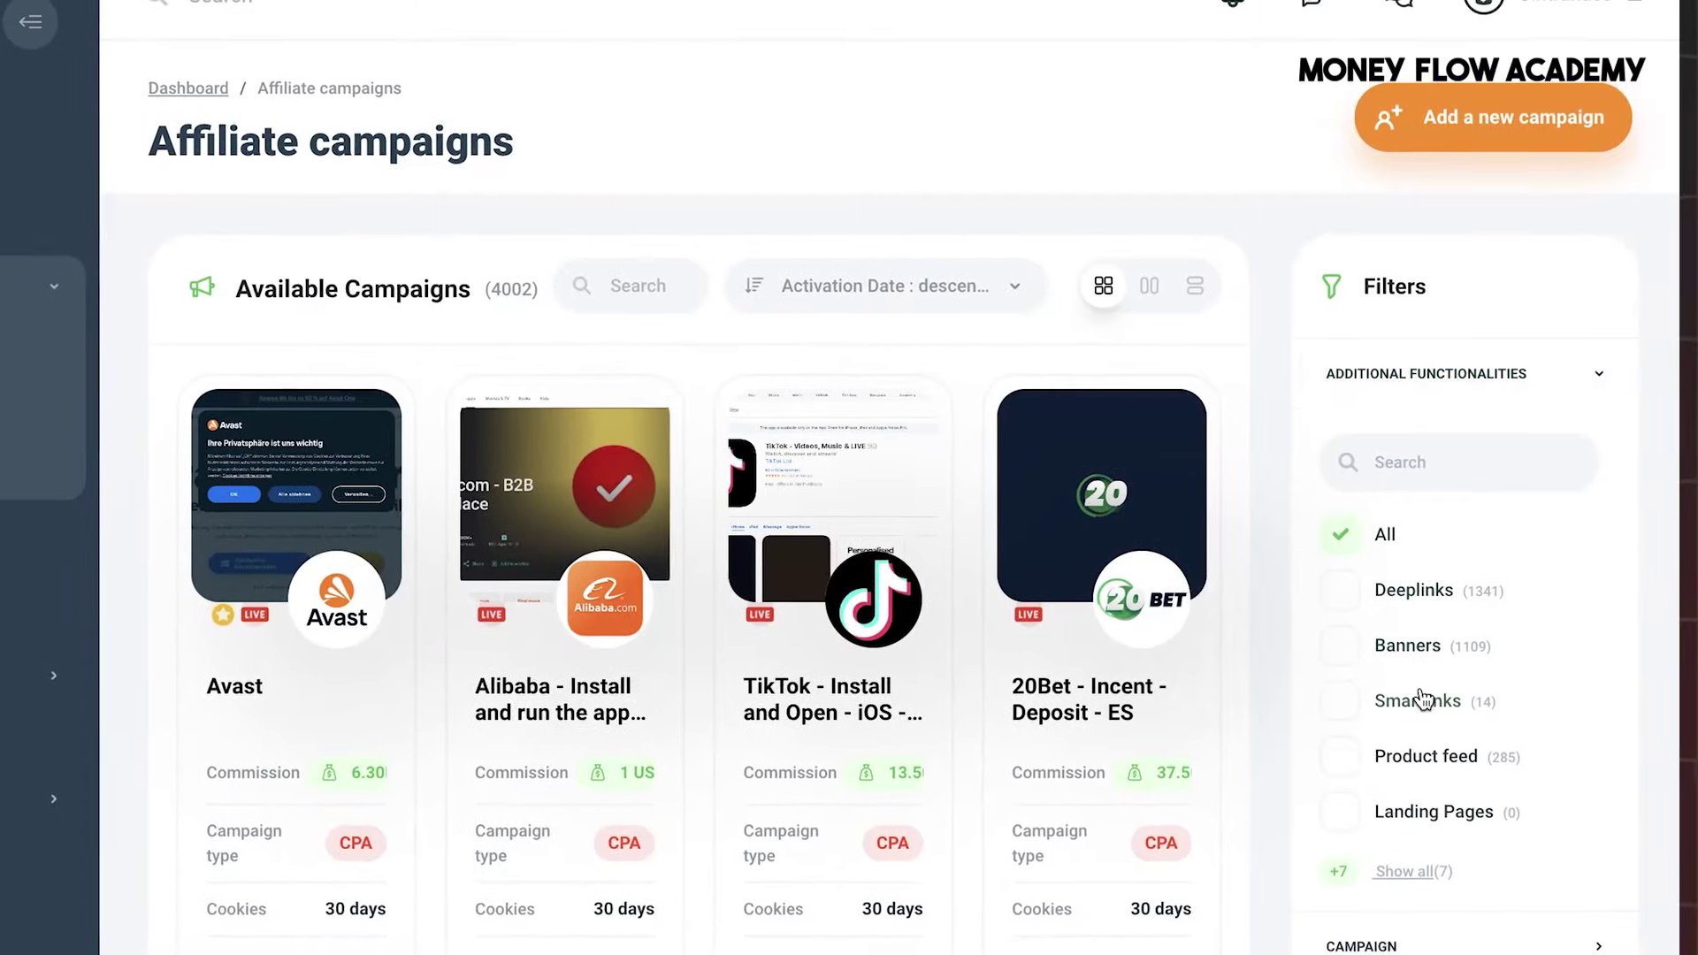
pyautogui.scroll(-3, 1415, 690)
pyautogui.scroll(3, 1415, 690)
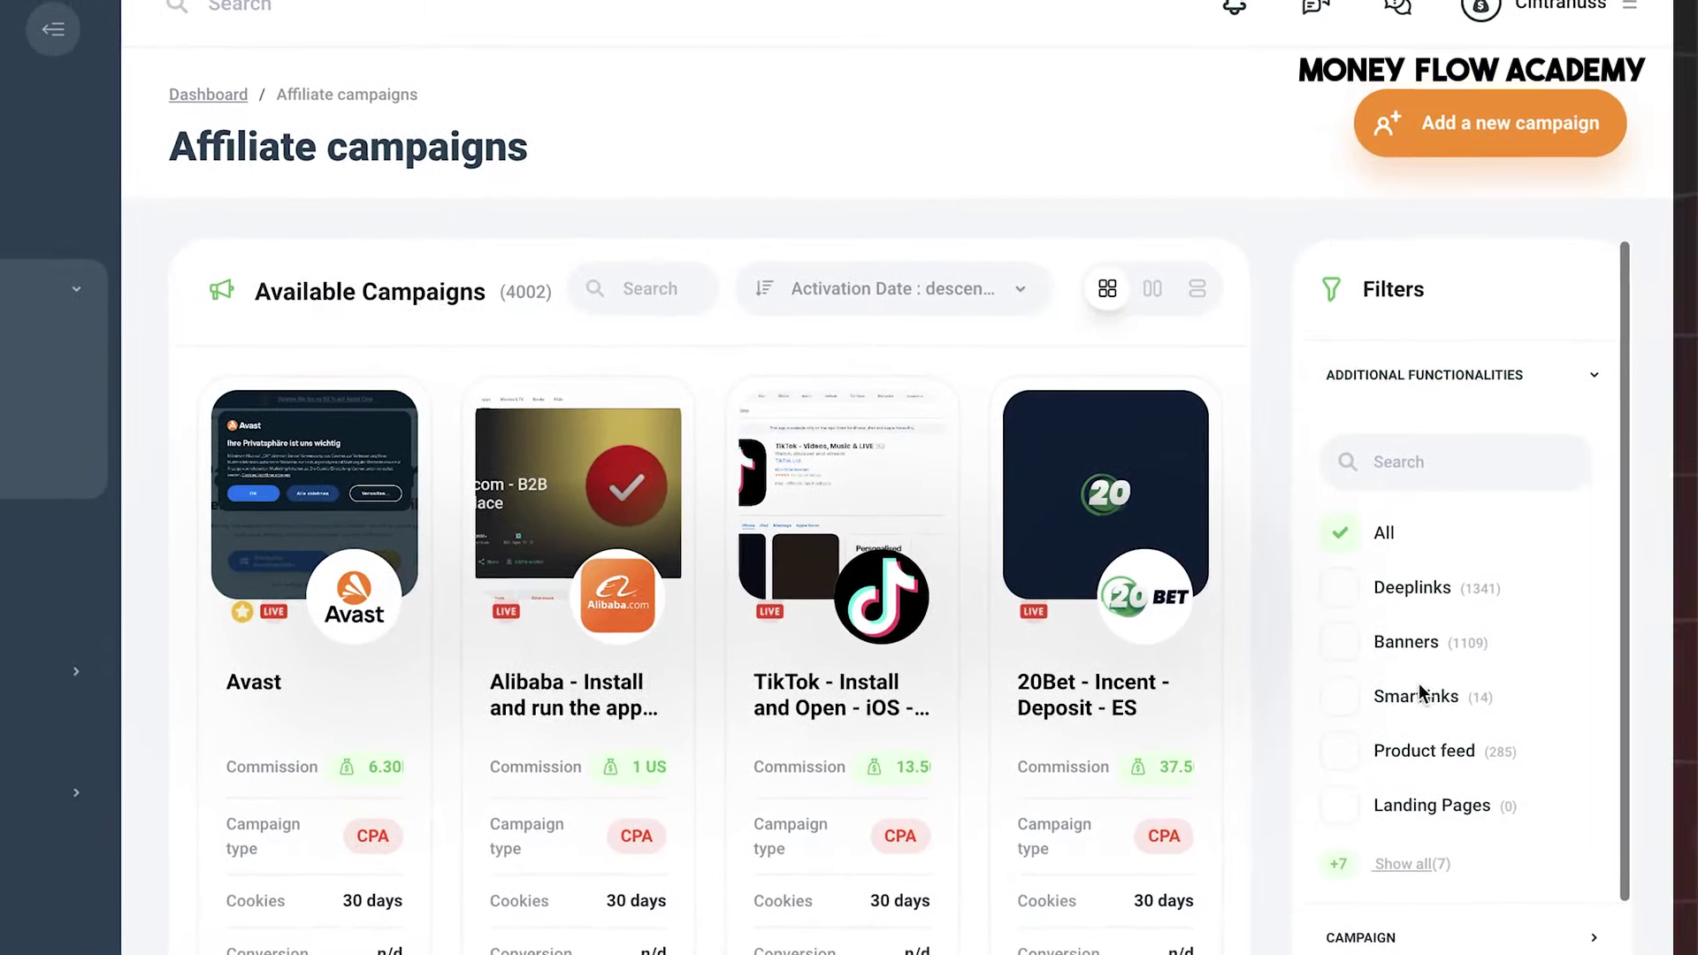
pyautogui.click(1475, 387)
pyautogui.click(1444, 447)
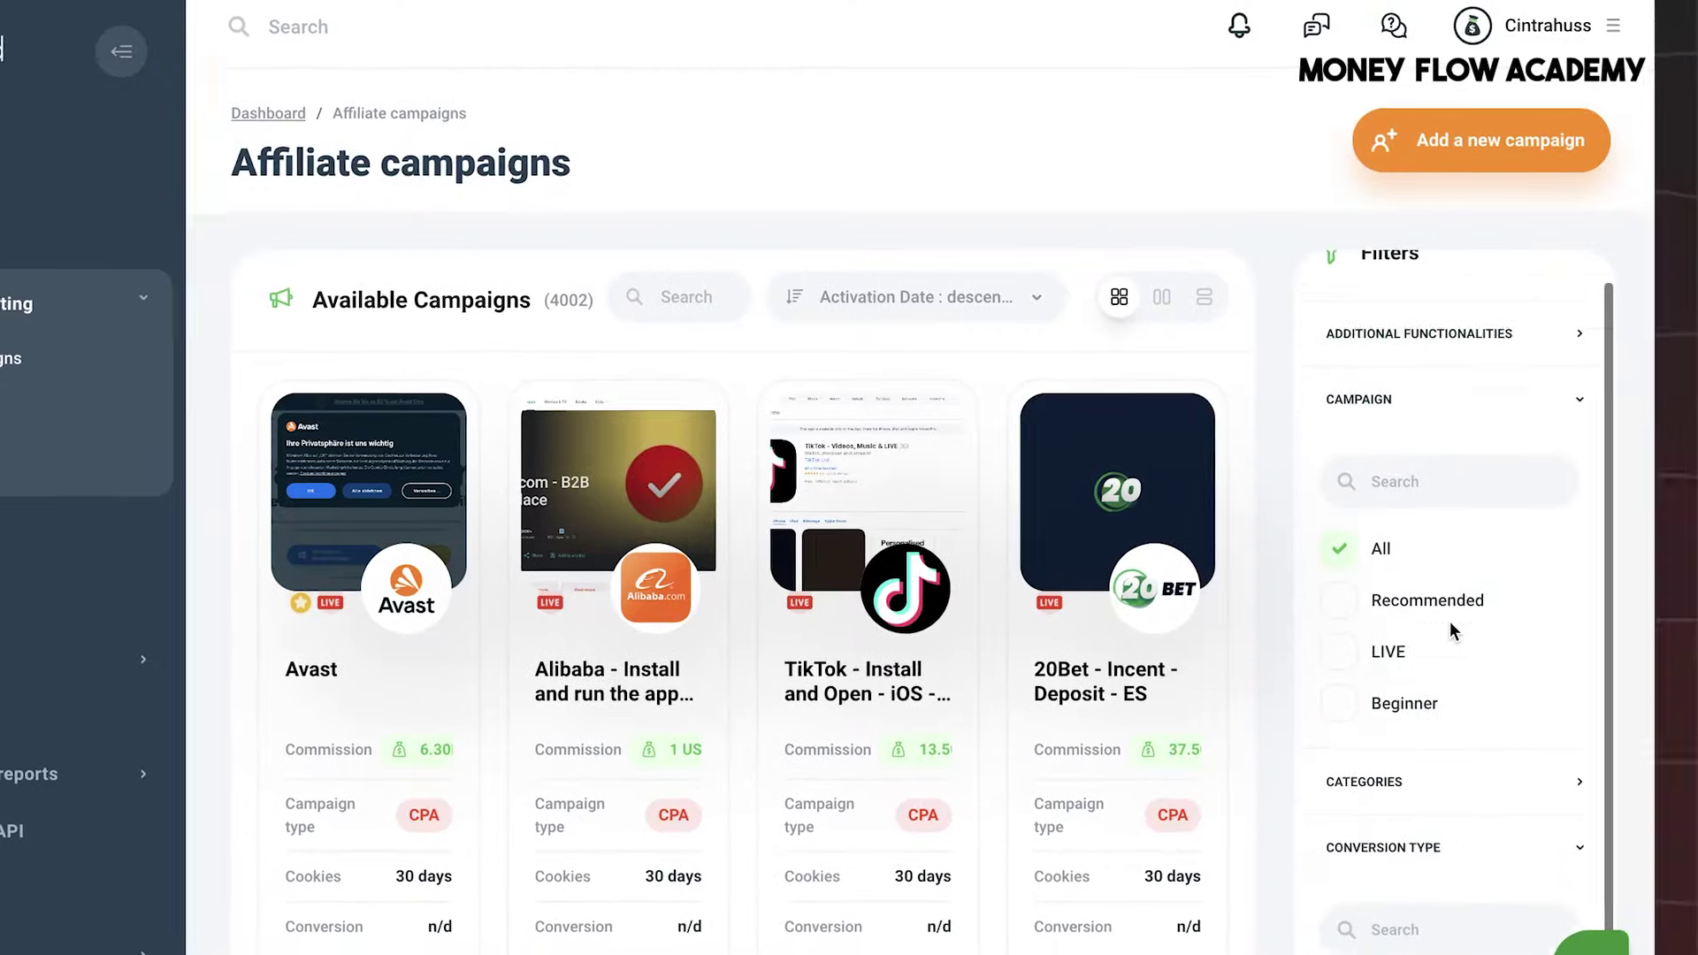
pyautogui.scroll(1, 1450, 619)
pyautogui.click(1454, 438)
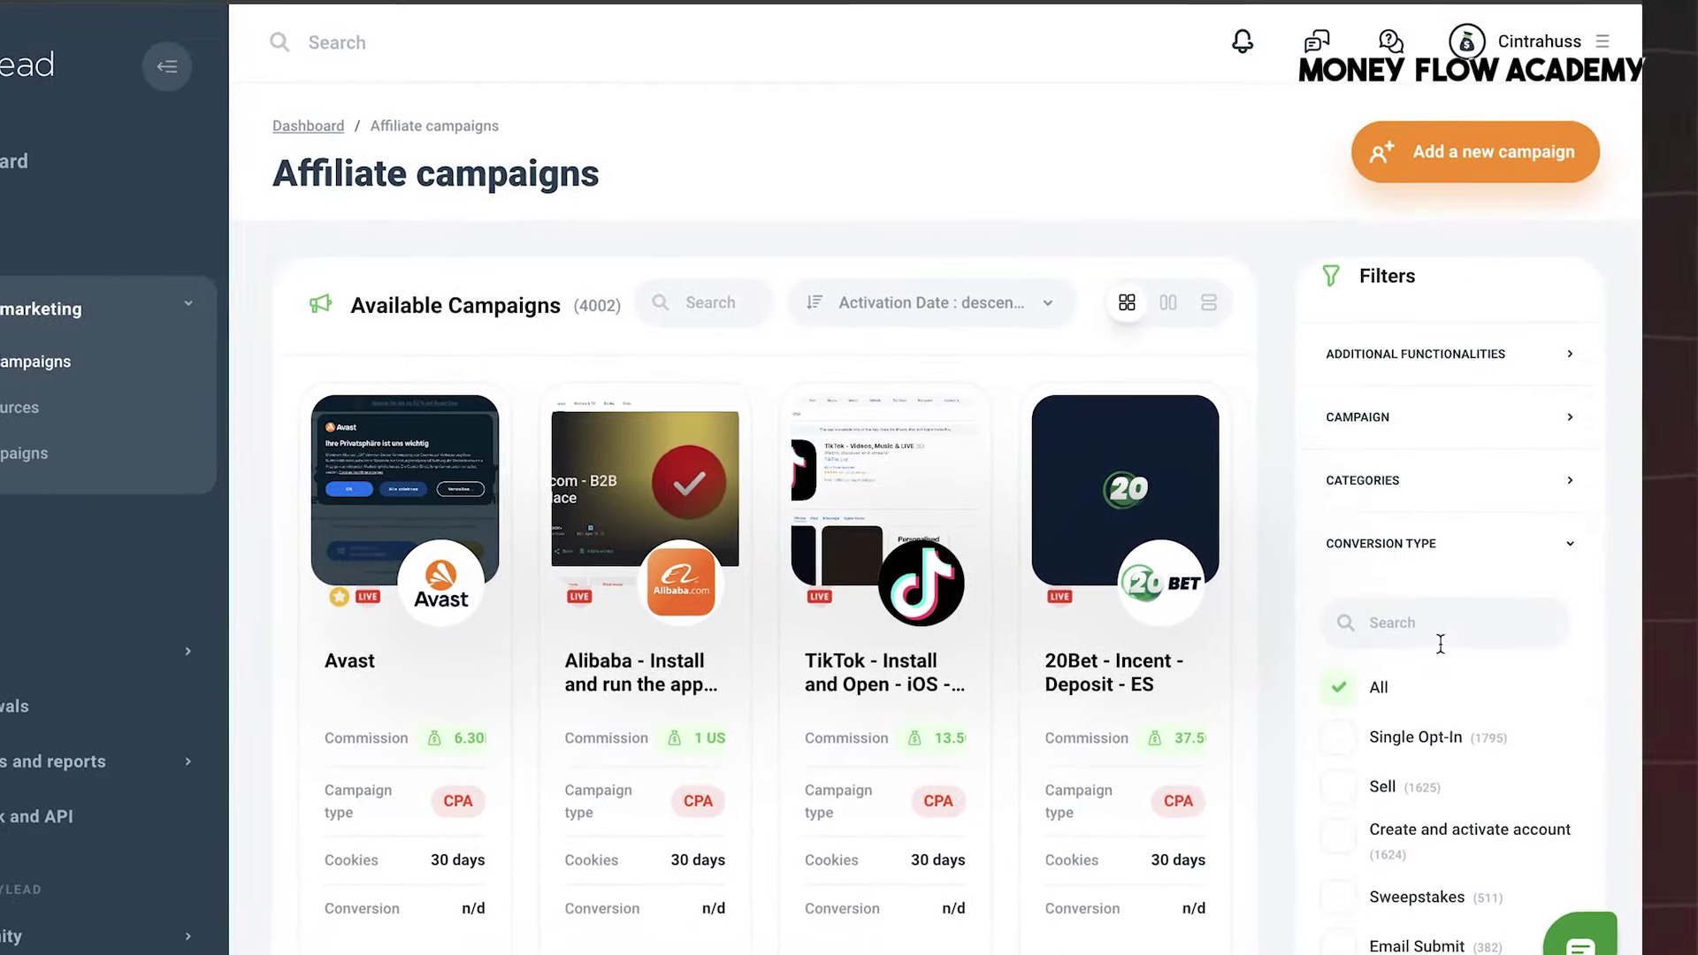
pyautogui.click(1442, 541)
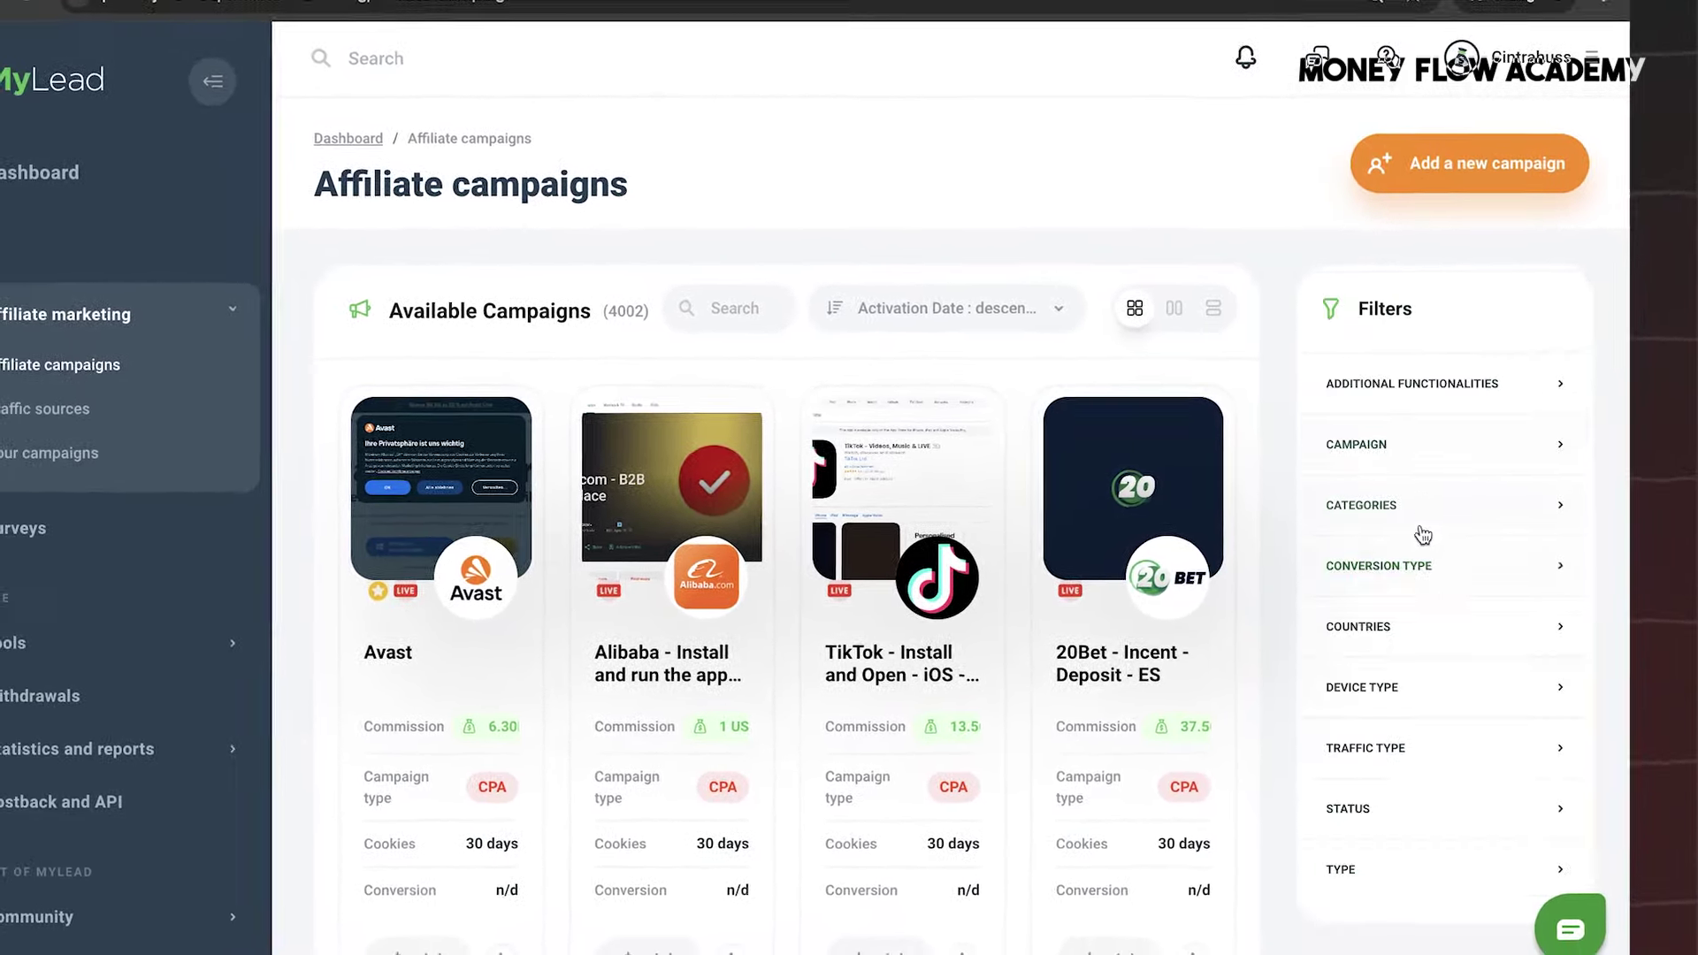
pyautogui.scroll(-2, 1423, 535)
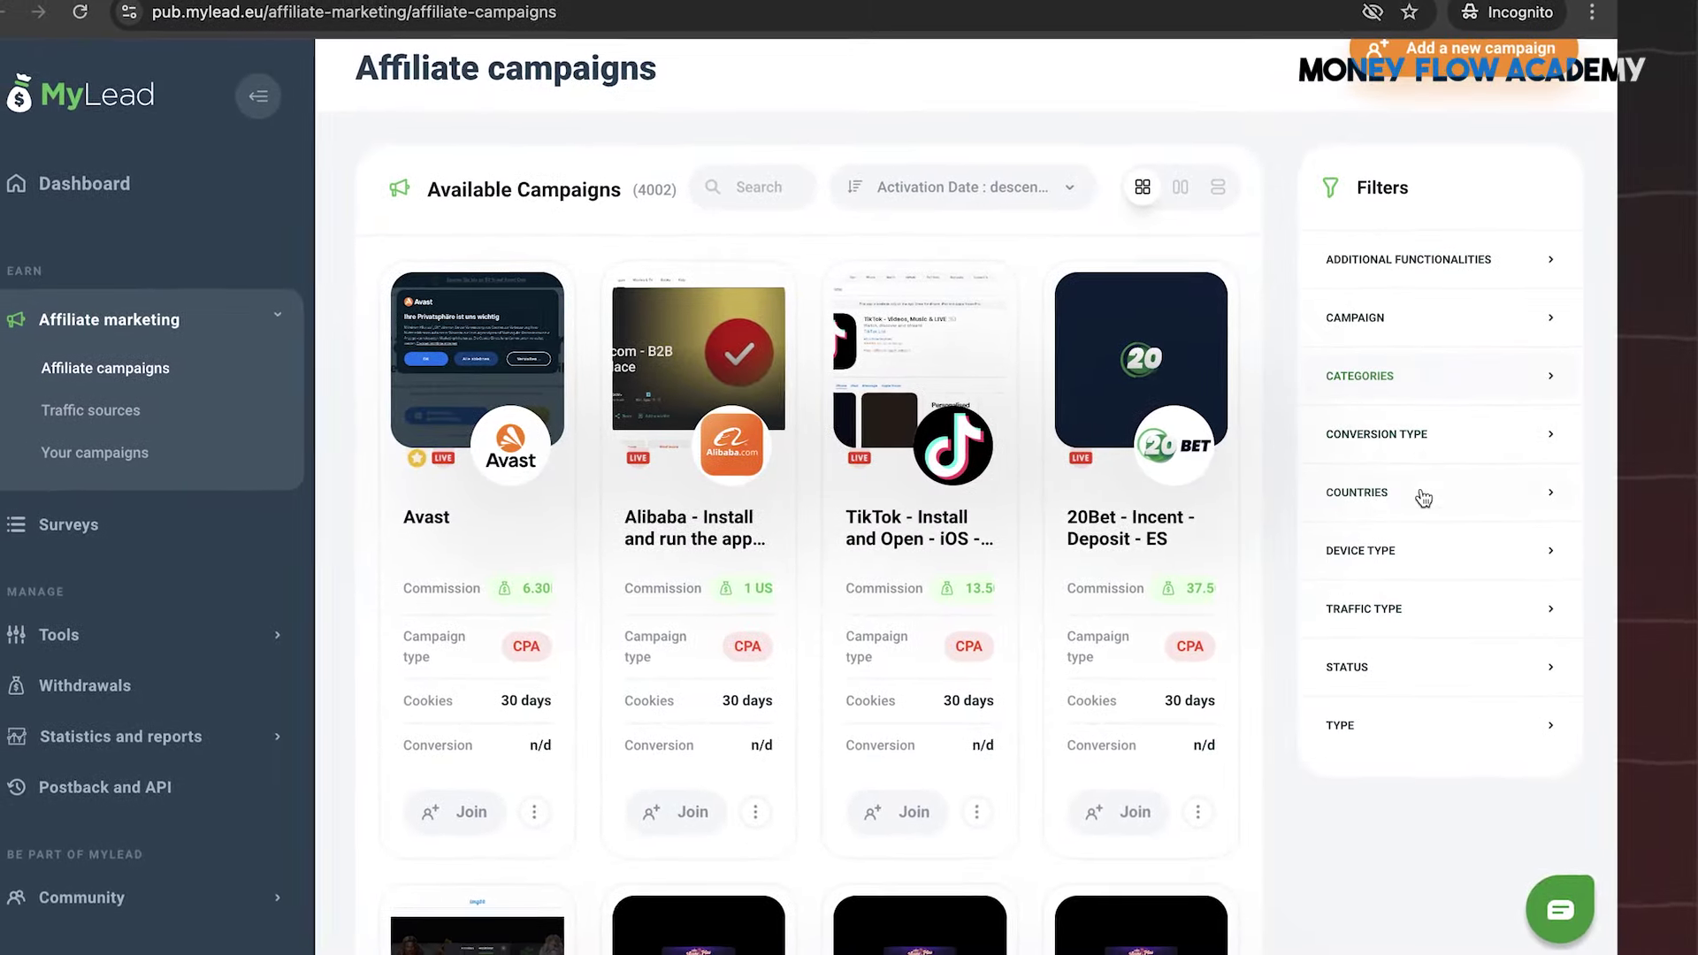
pyautogui.click(1406, 433)
pyautogui.scroll(-2, 1424, 619)
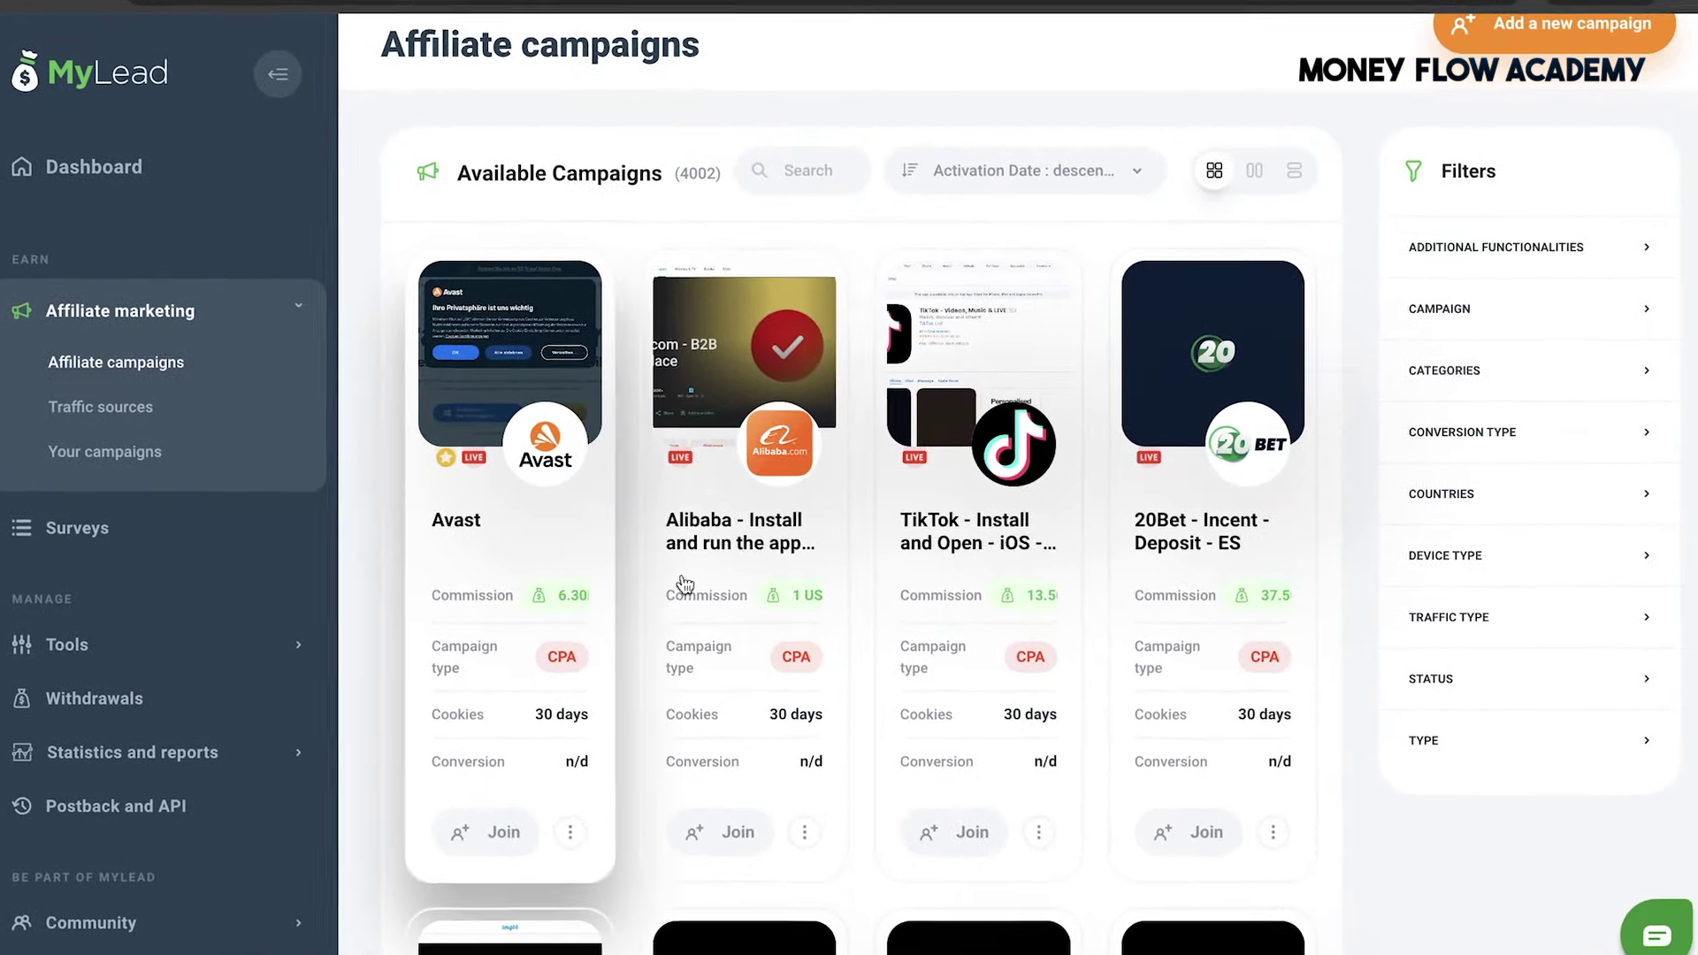
pyautogui.scroll(-6, 720, 625)
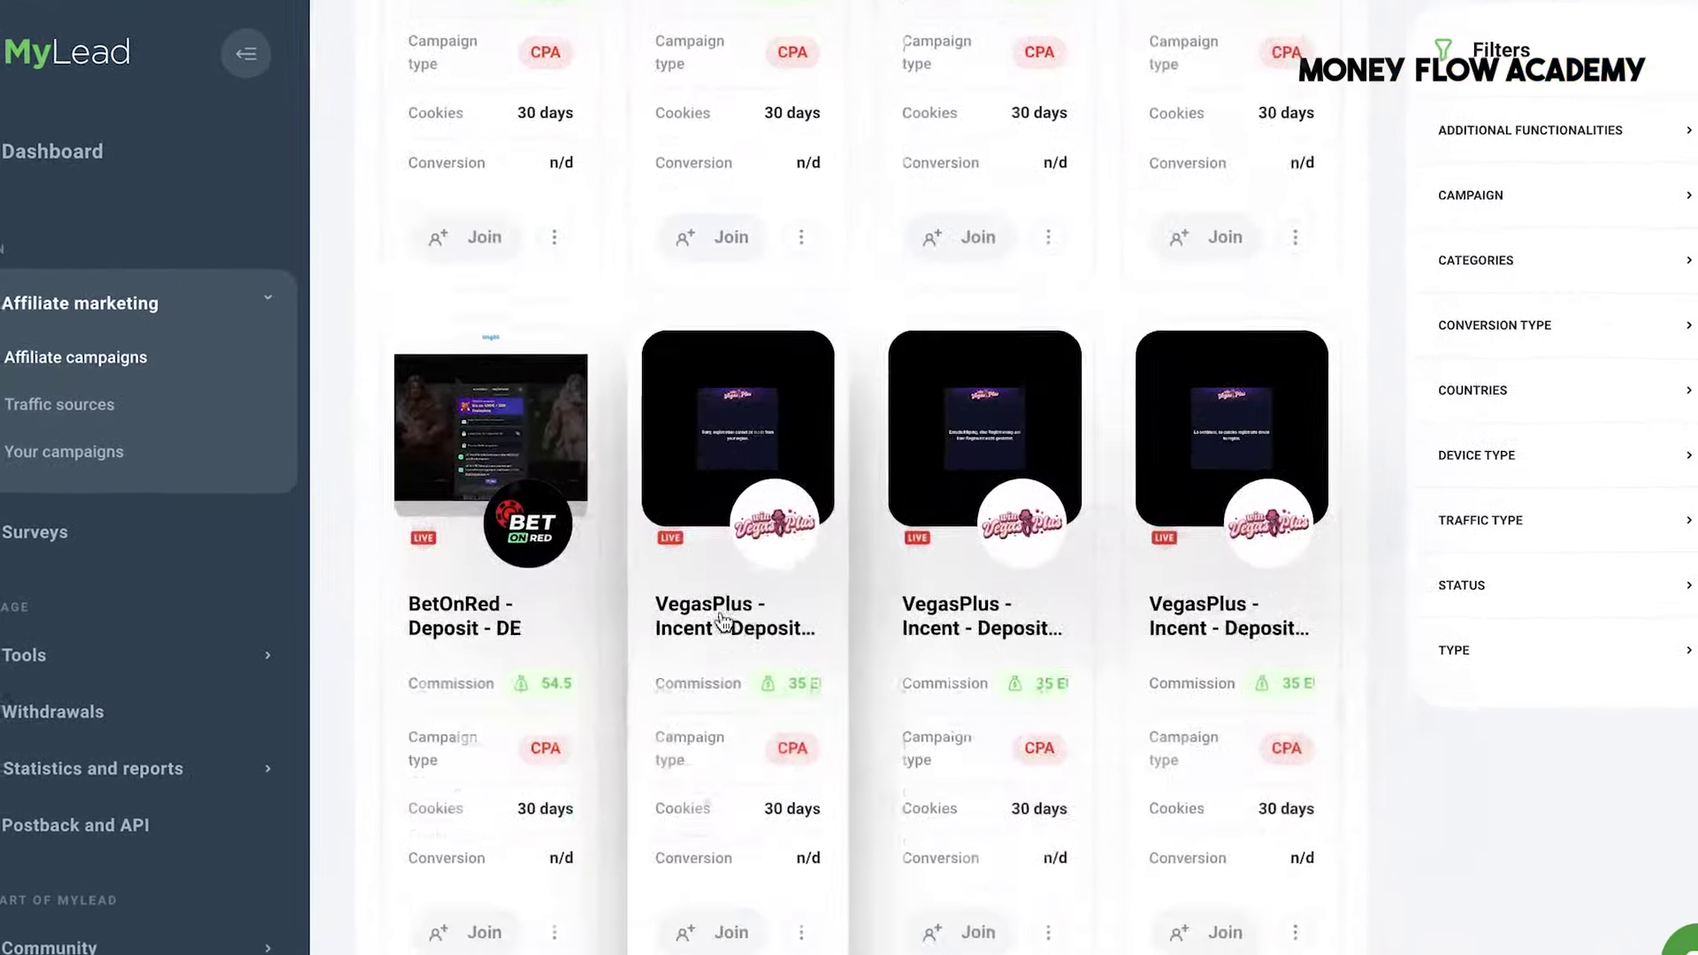
pyautogui.scroll(-3, 722, 622)
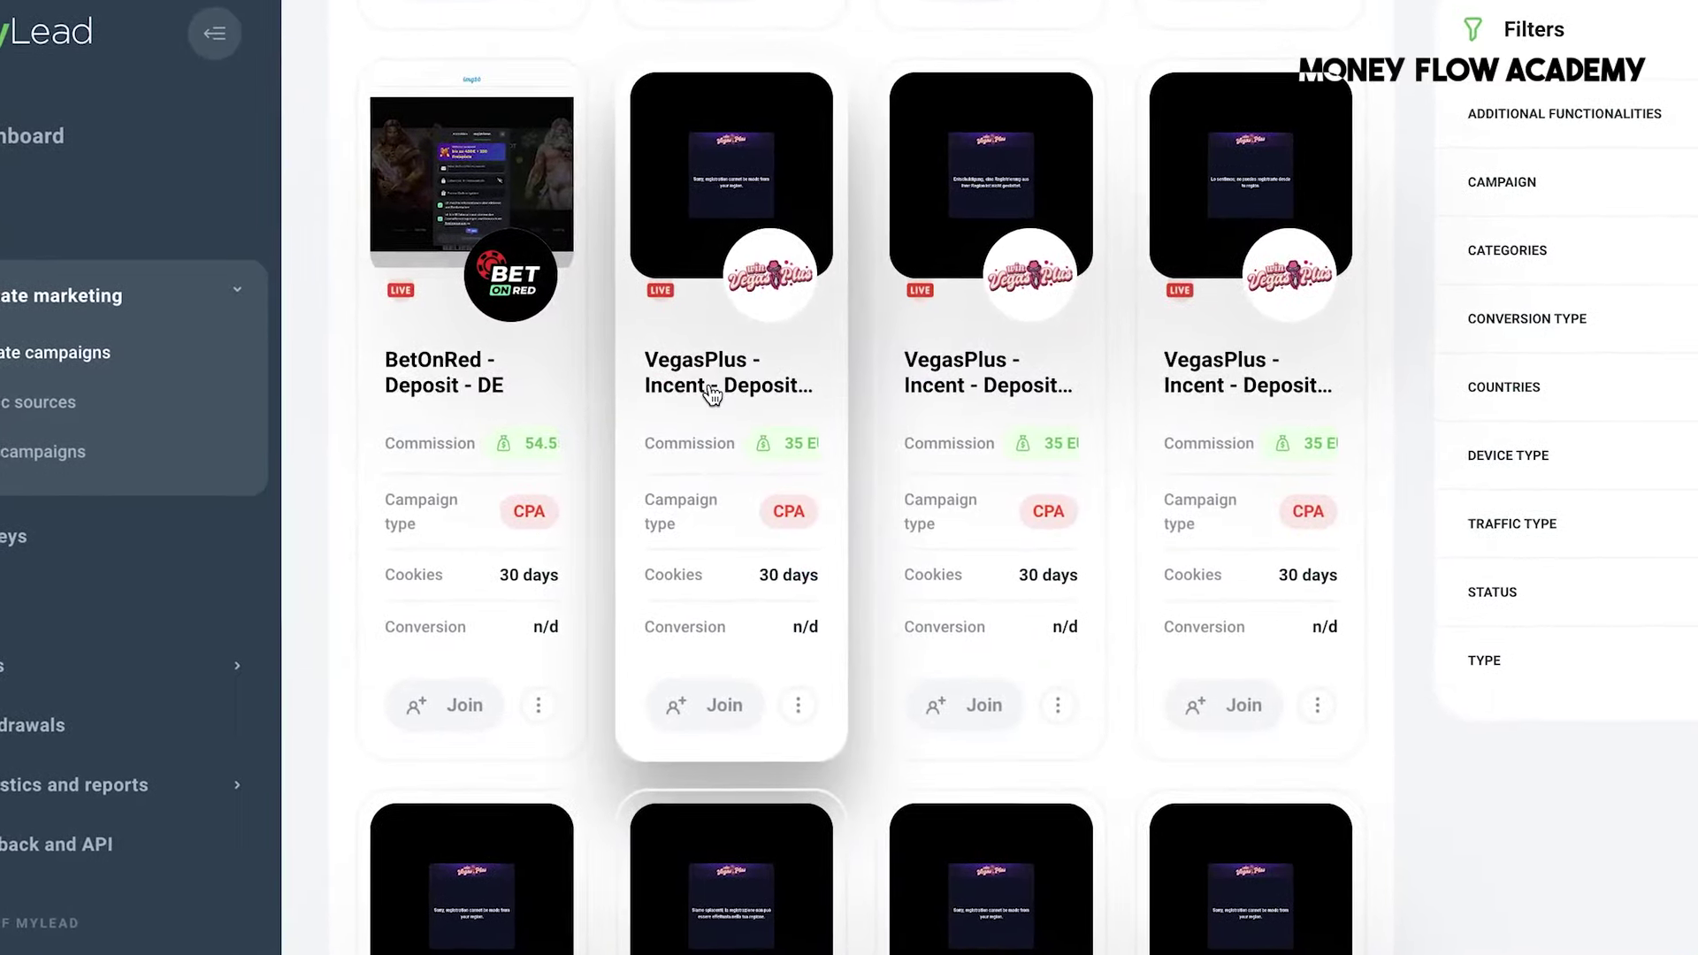
pyautogui.click(710, 392)
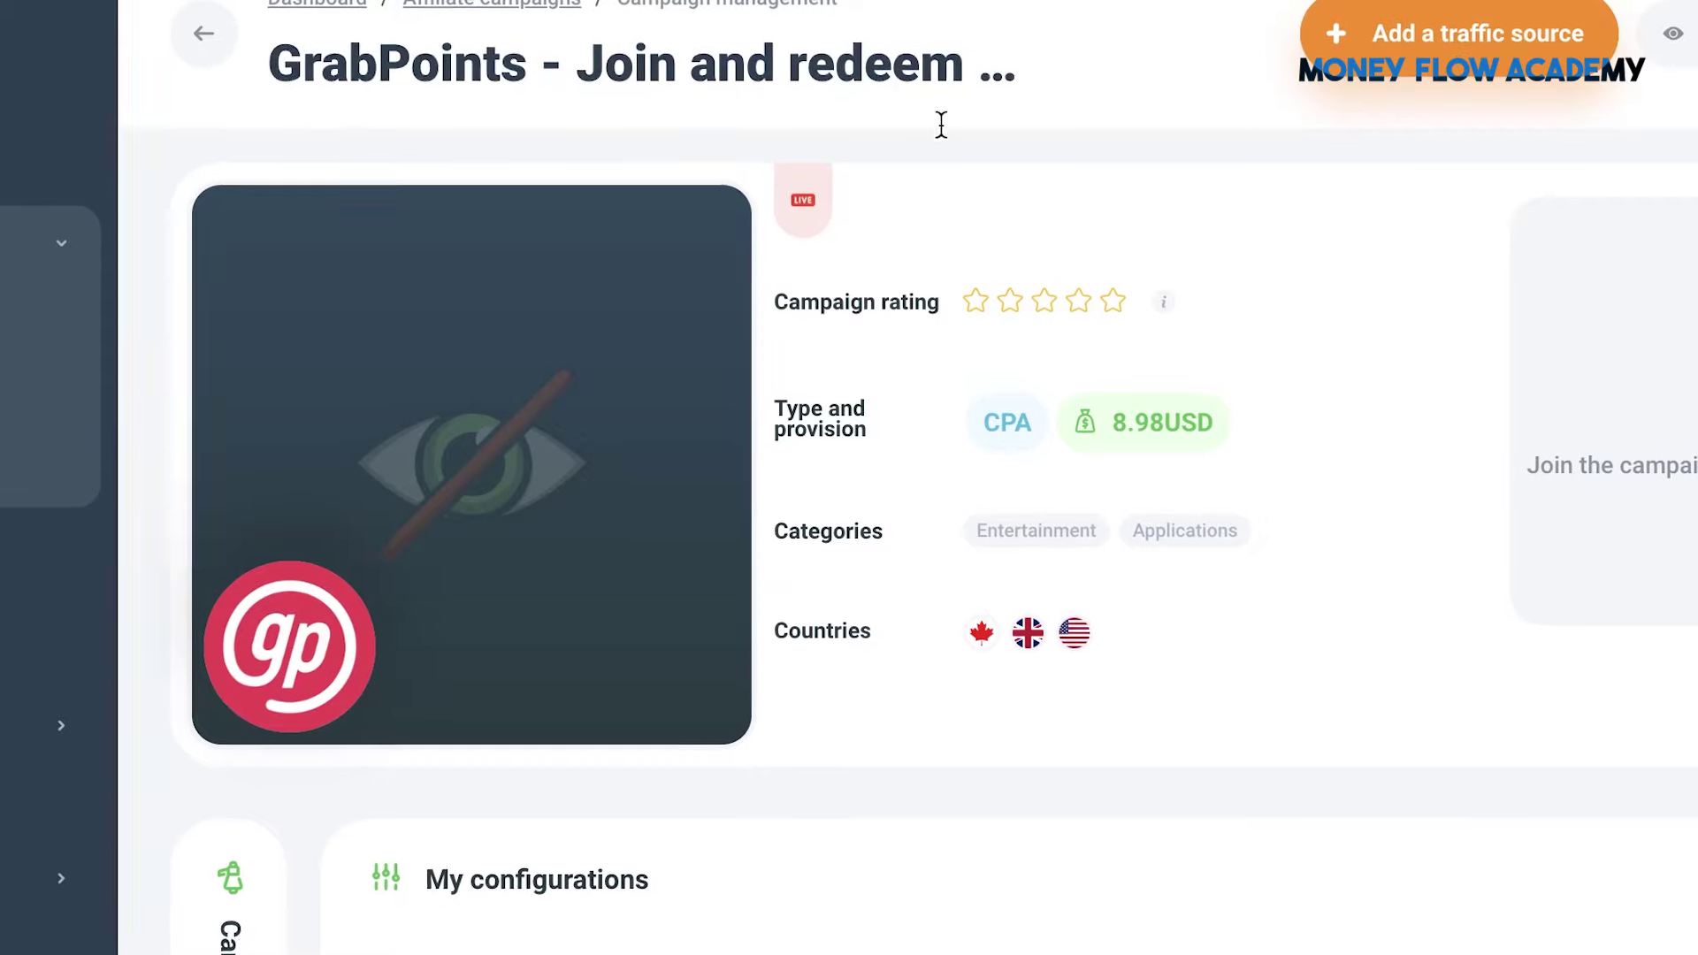
# - Scroll down the OfferWall rewards page to its information and FAQ section
pyautogui.scroll(-5, 1017, 505)
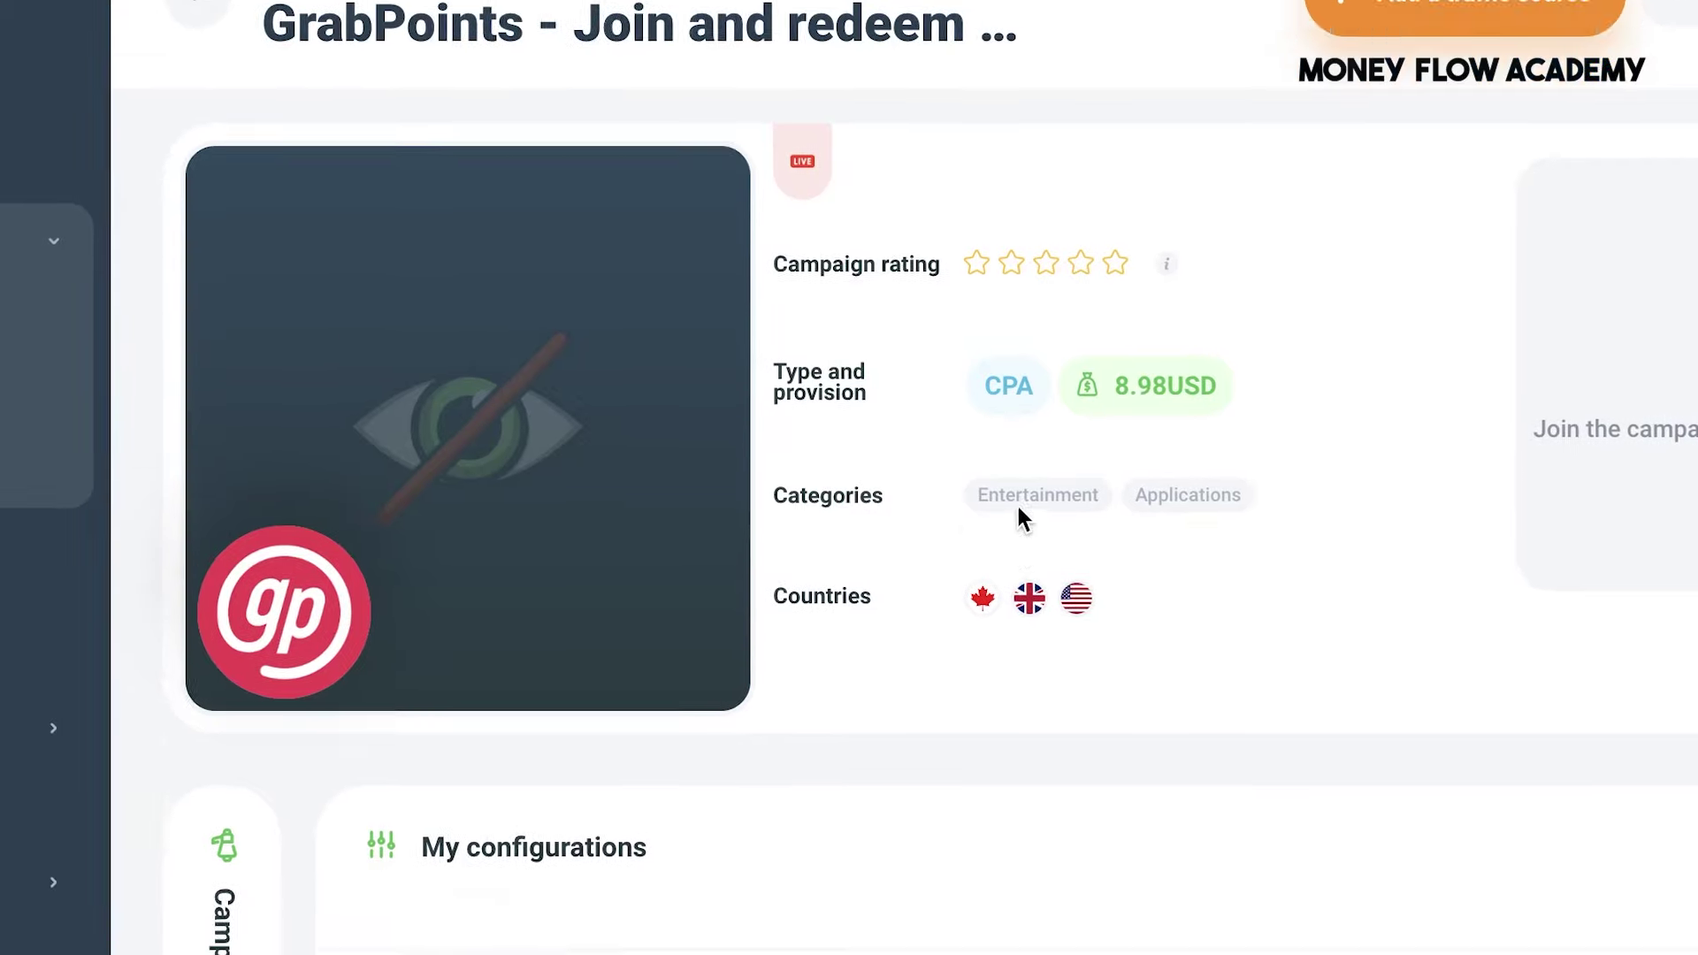
pyautogui.scroll(-6, 1021, 517)
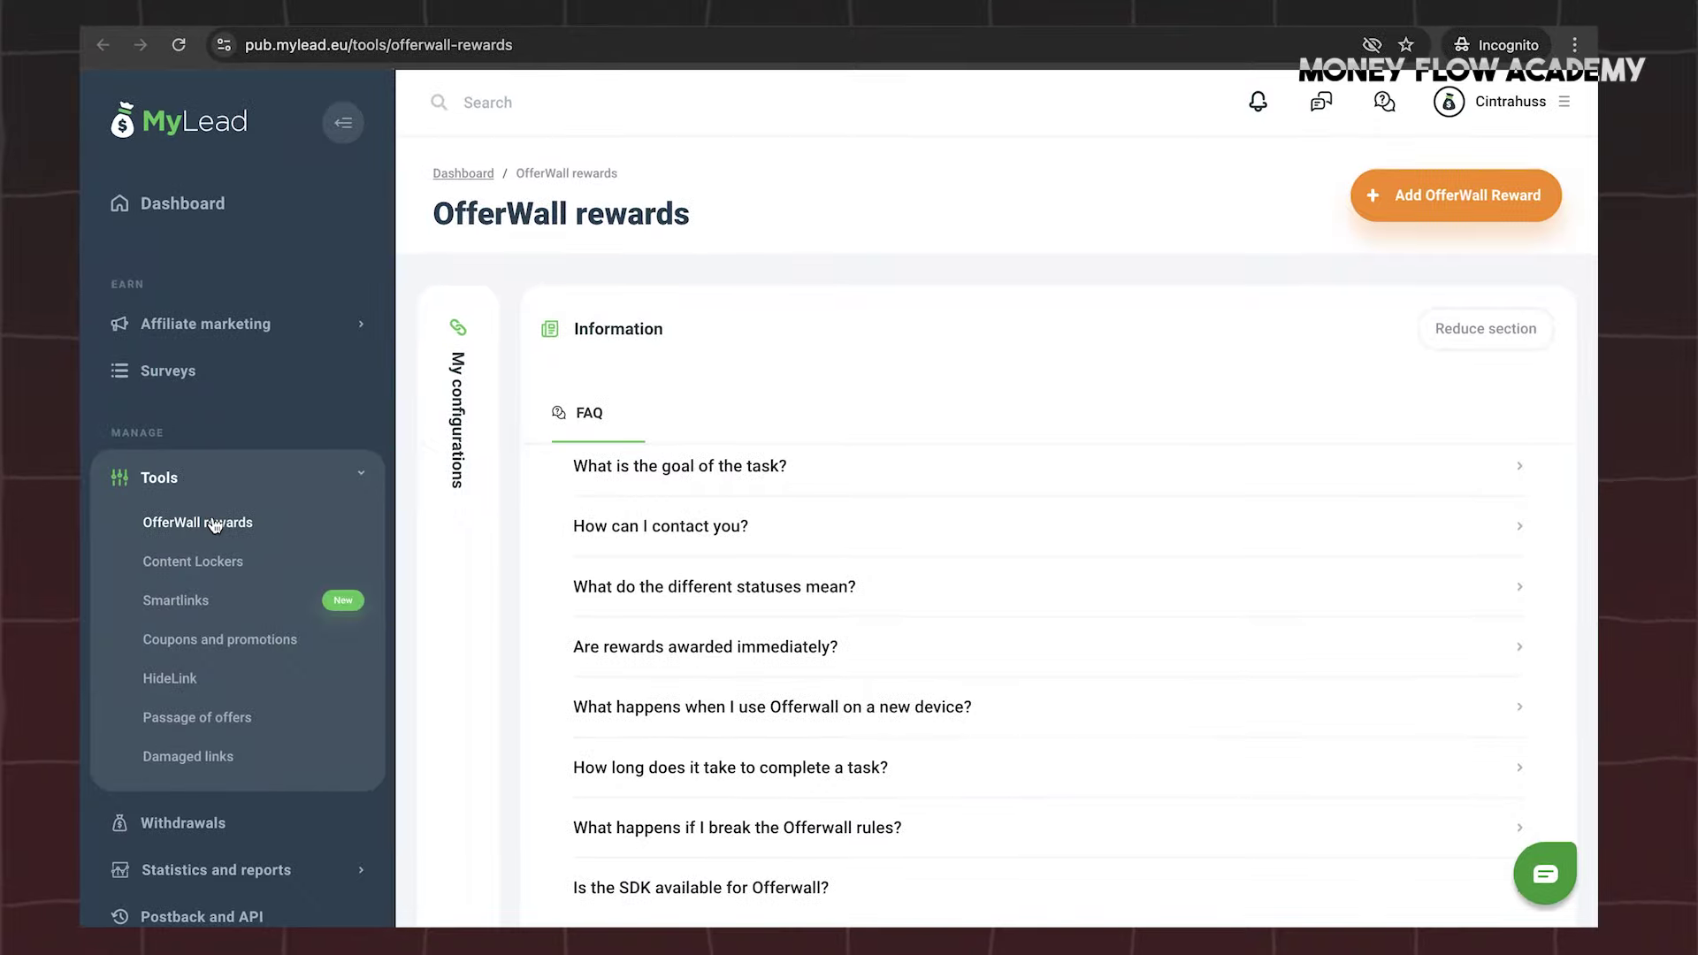
pyautogui.scroll(-4, 701, 613)
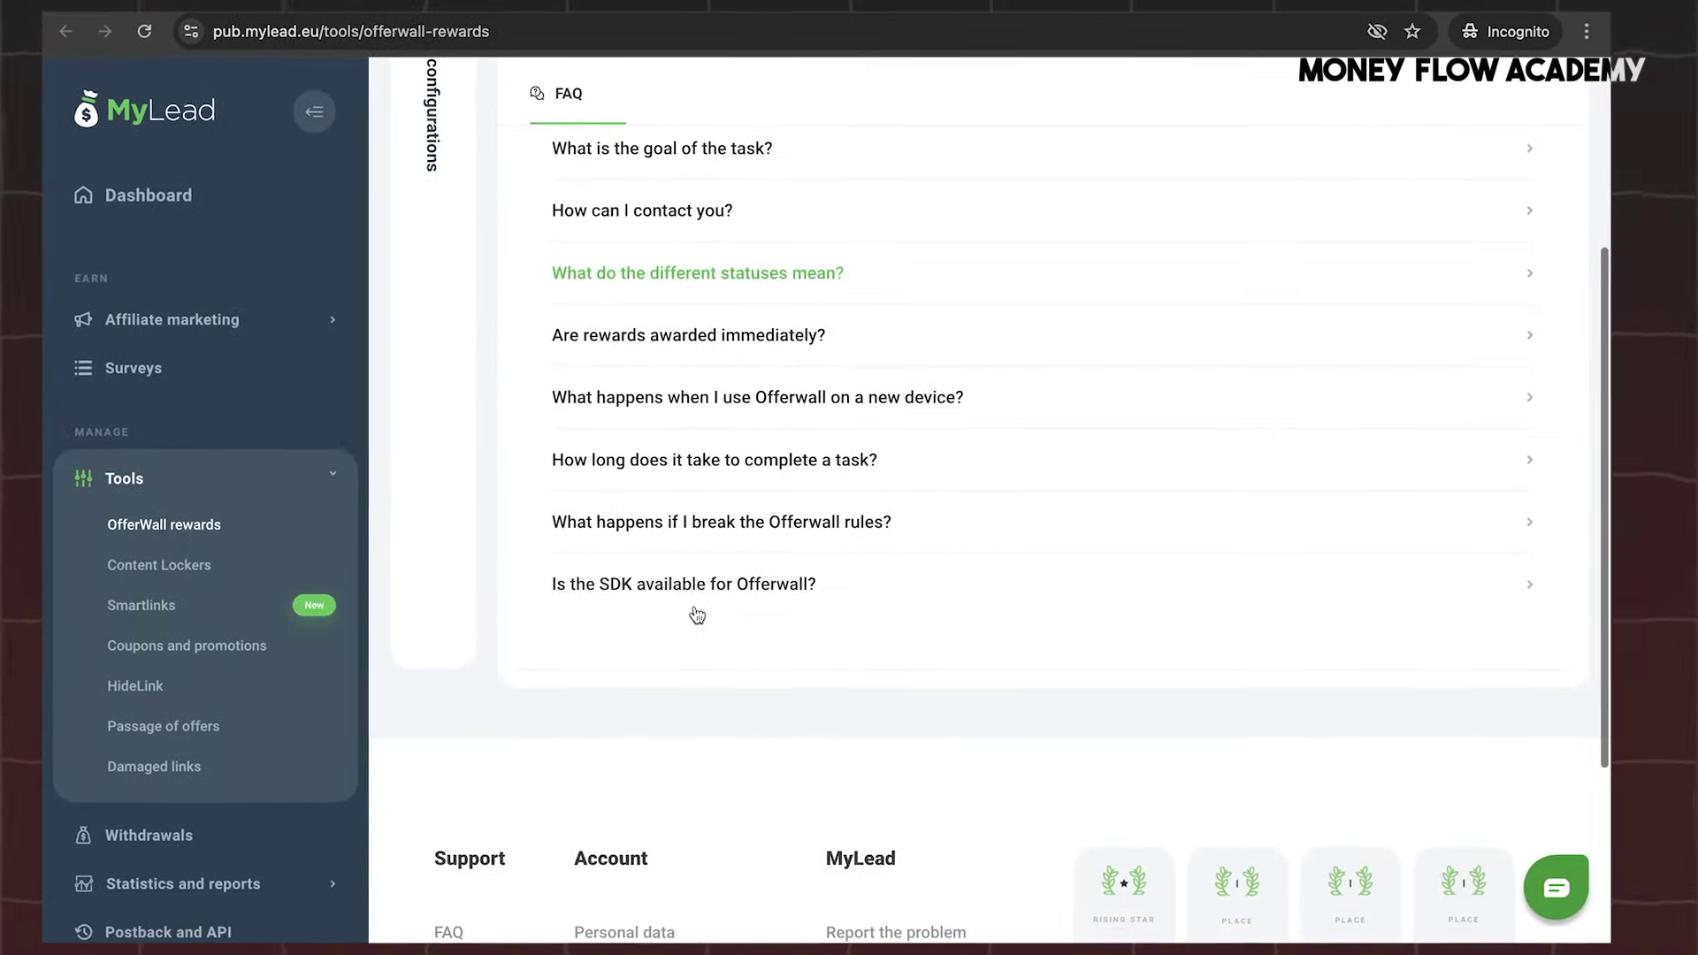
pyautogui.scroll(3, 701, 613)
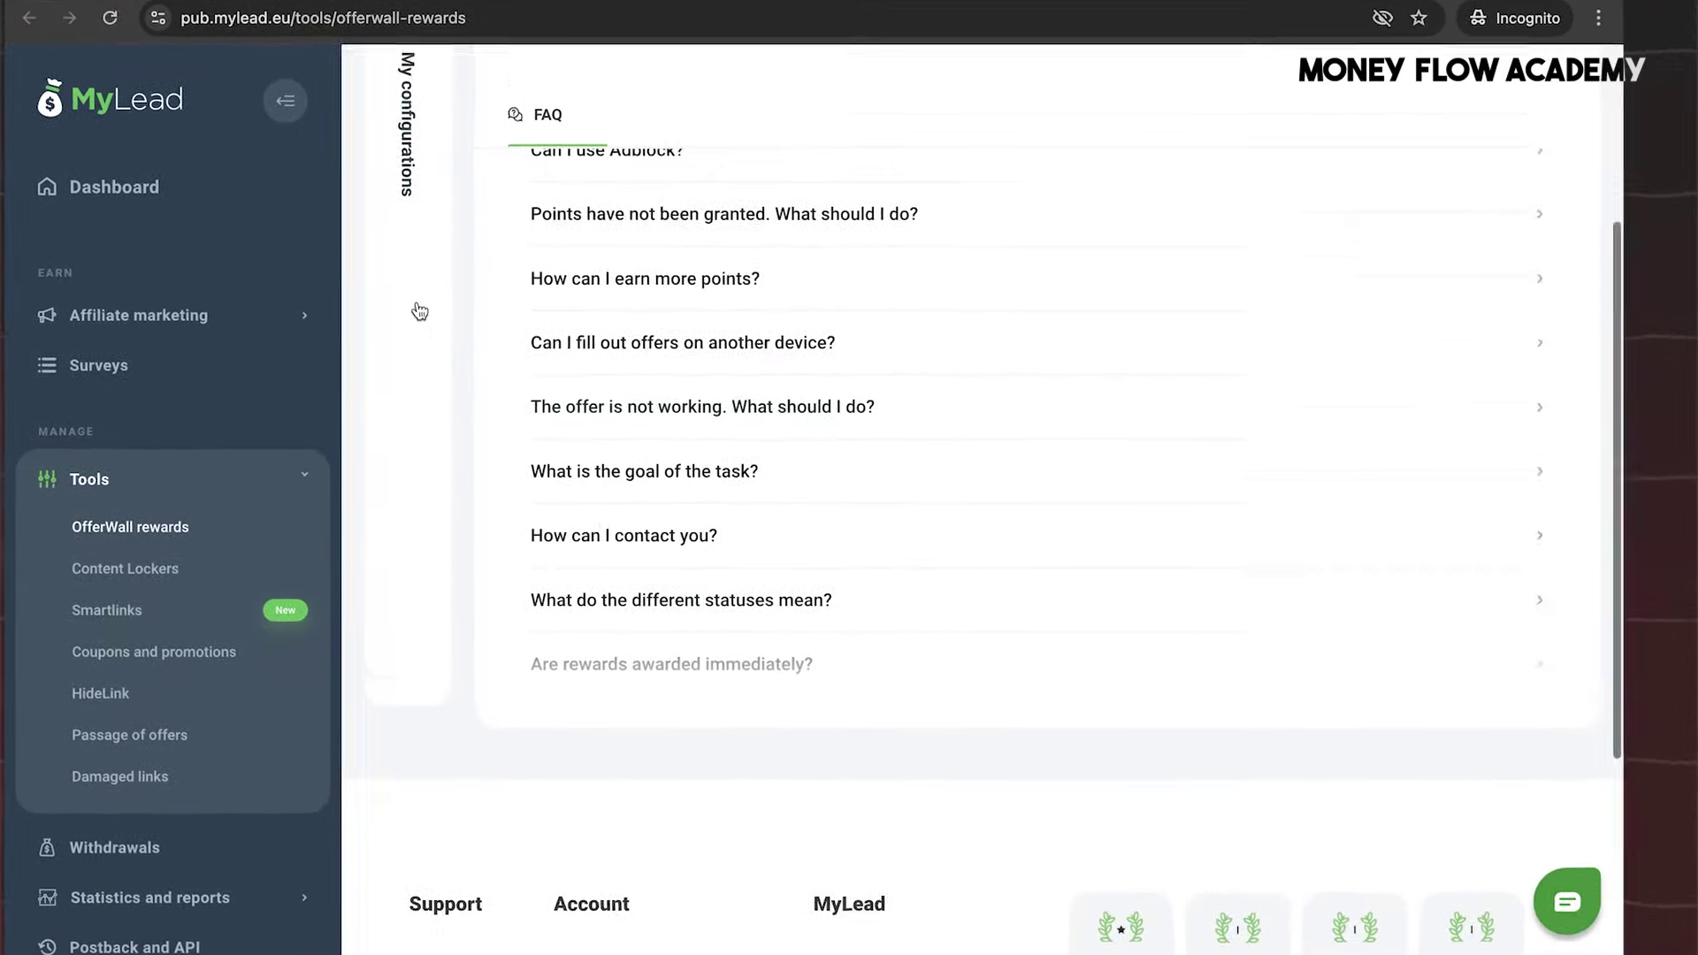
pyautogui.scroll(4, 415, 318)
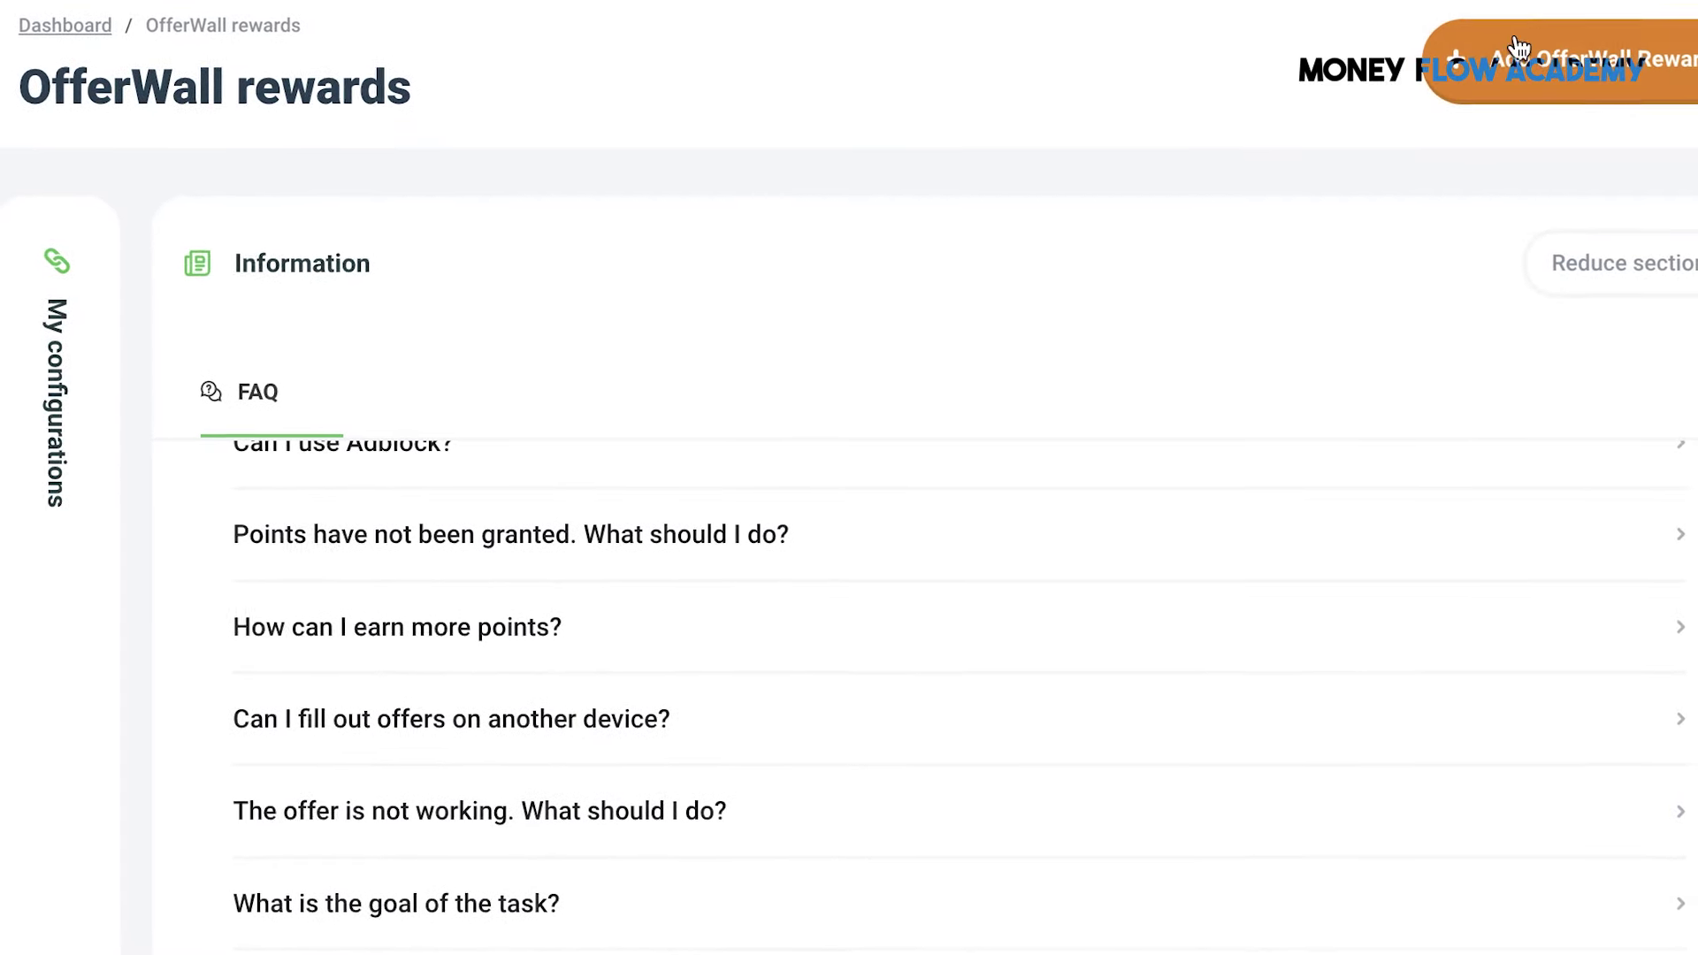
# - Start a new OfferWall named 'Money Flow' and paste its Google Sites link
pyautogui.click(1441, 25)
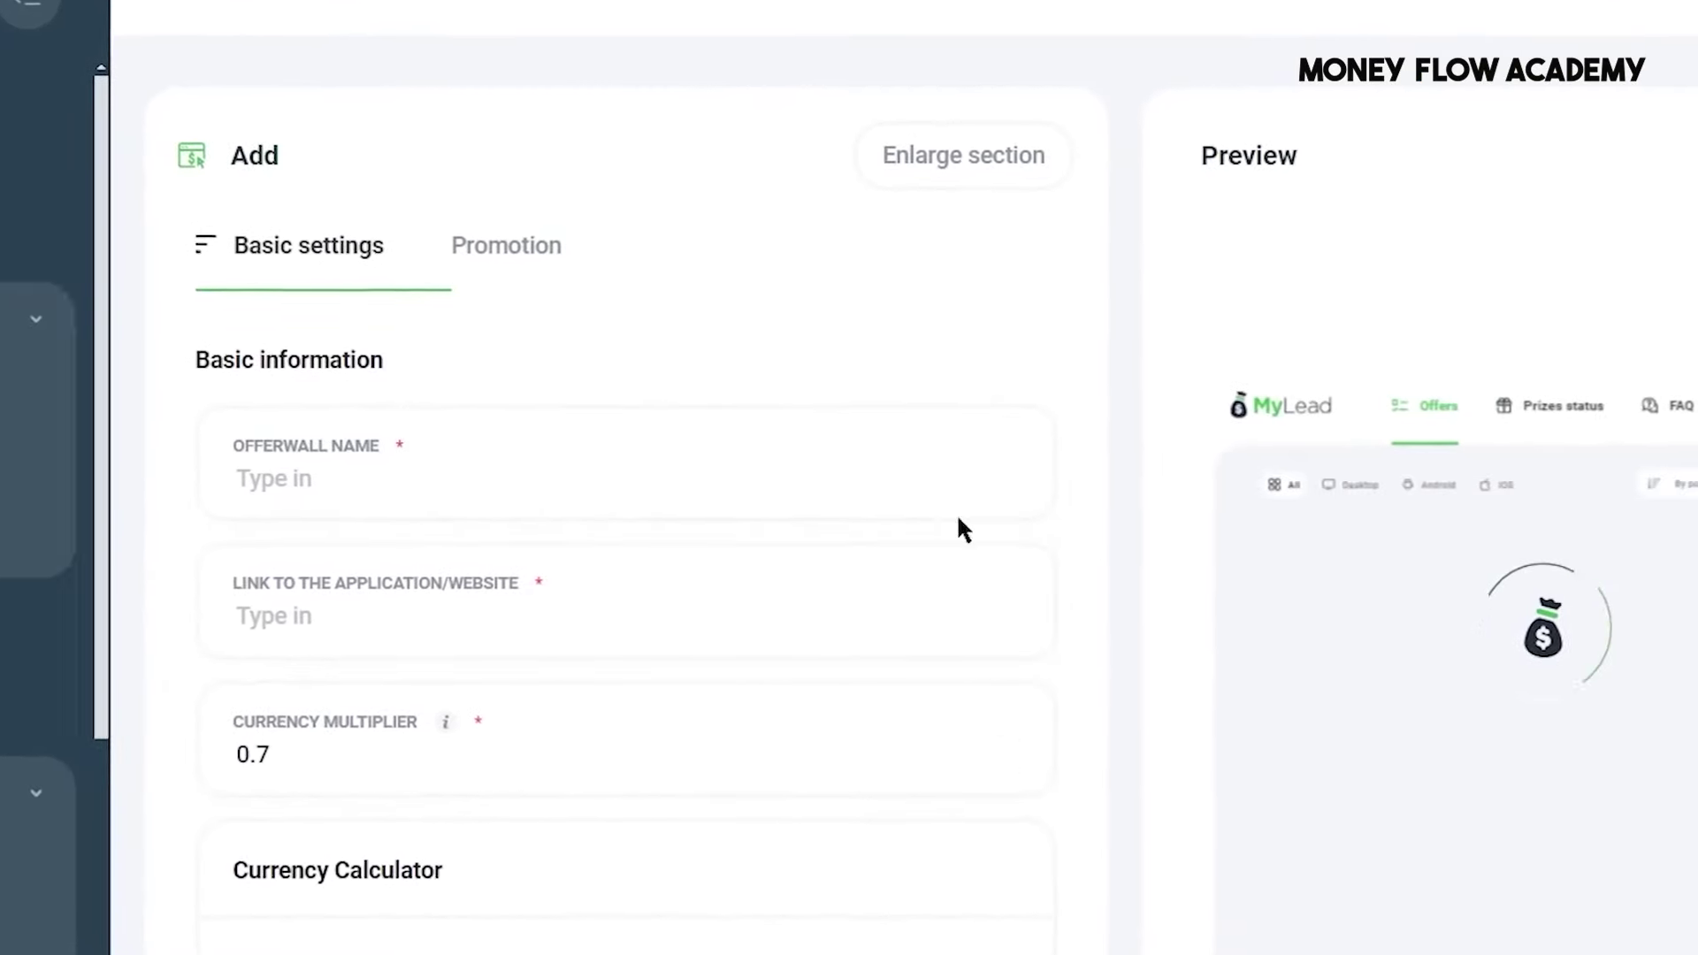
pyautogui.scroll(-2, 531, 681)
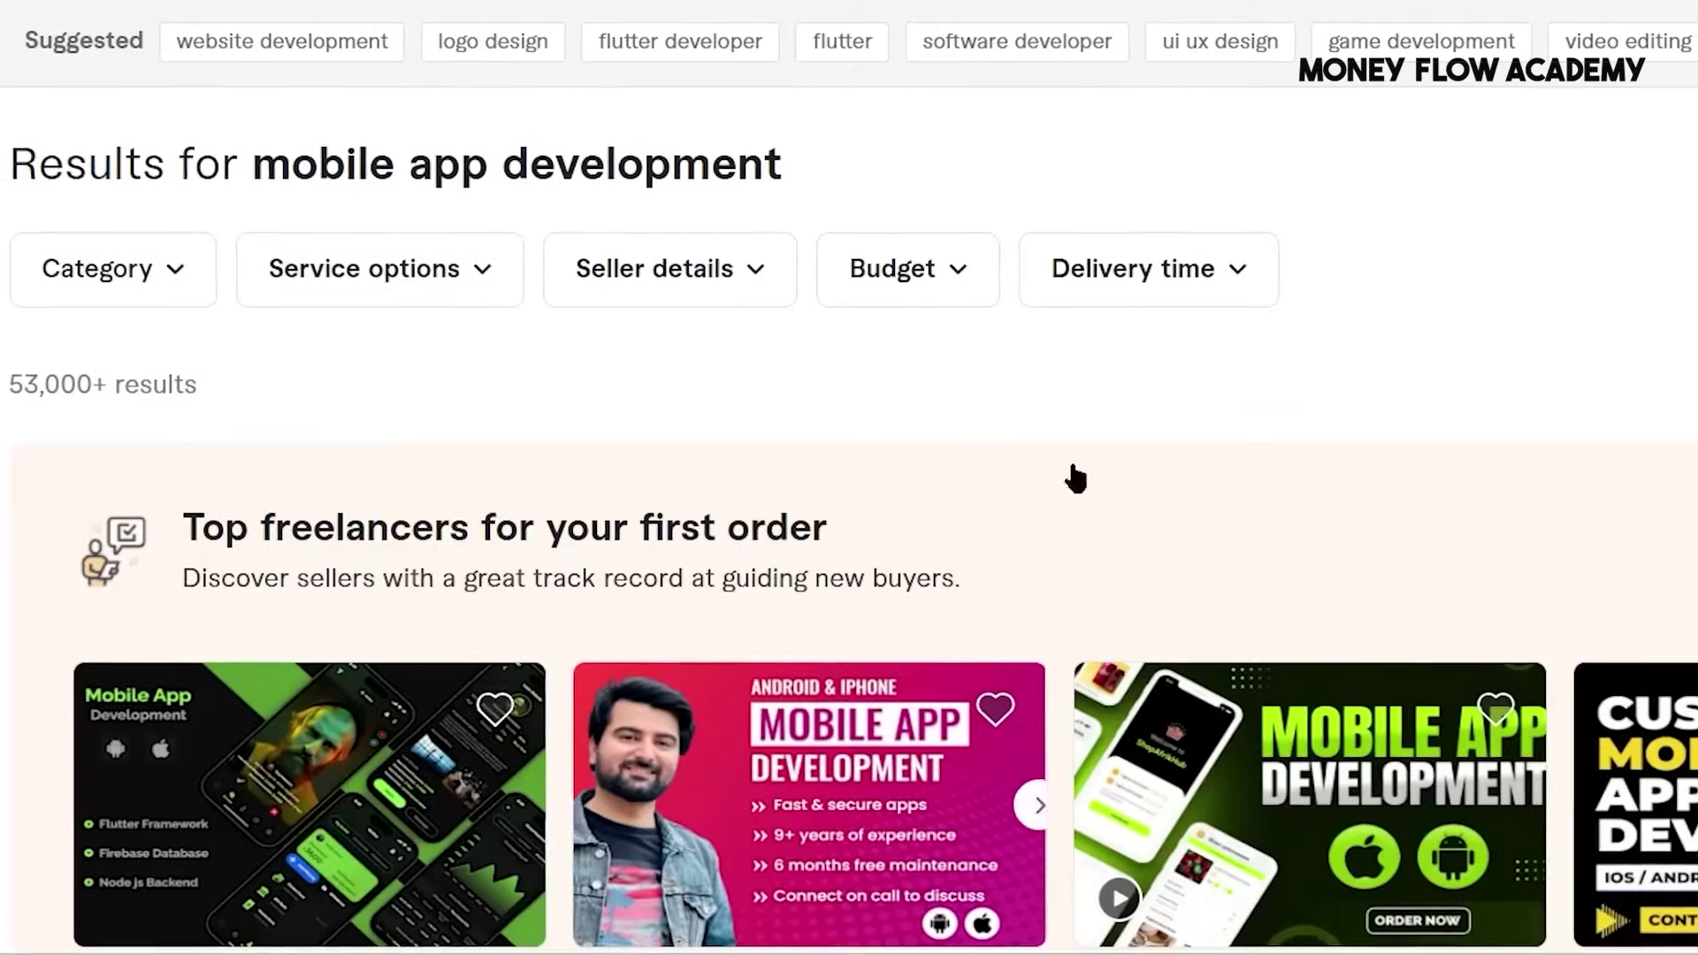
pyautogui.scroll(-2, 667, 492)
pyautogui.scroll(2, 672, 619)
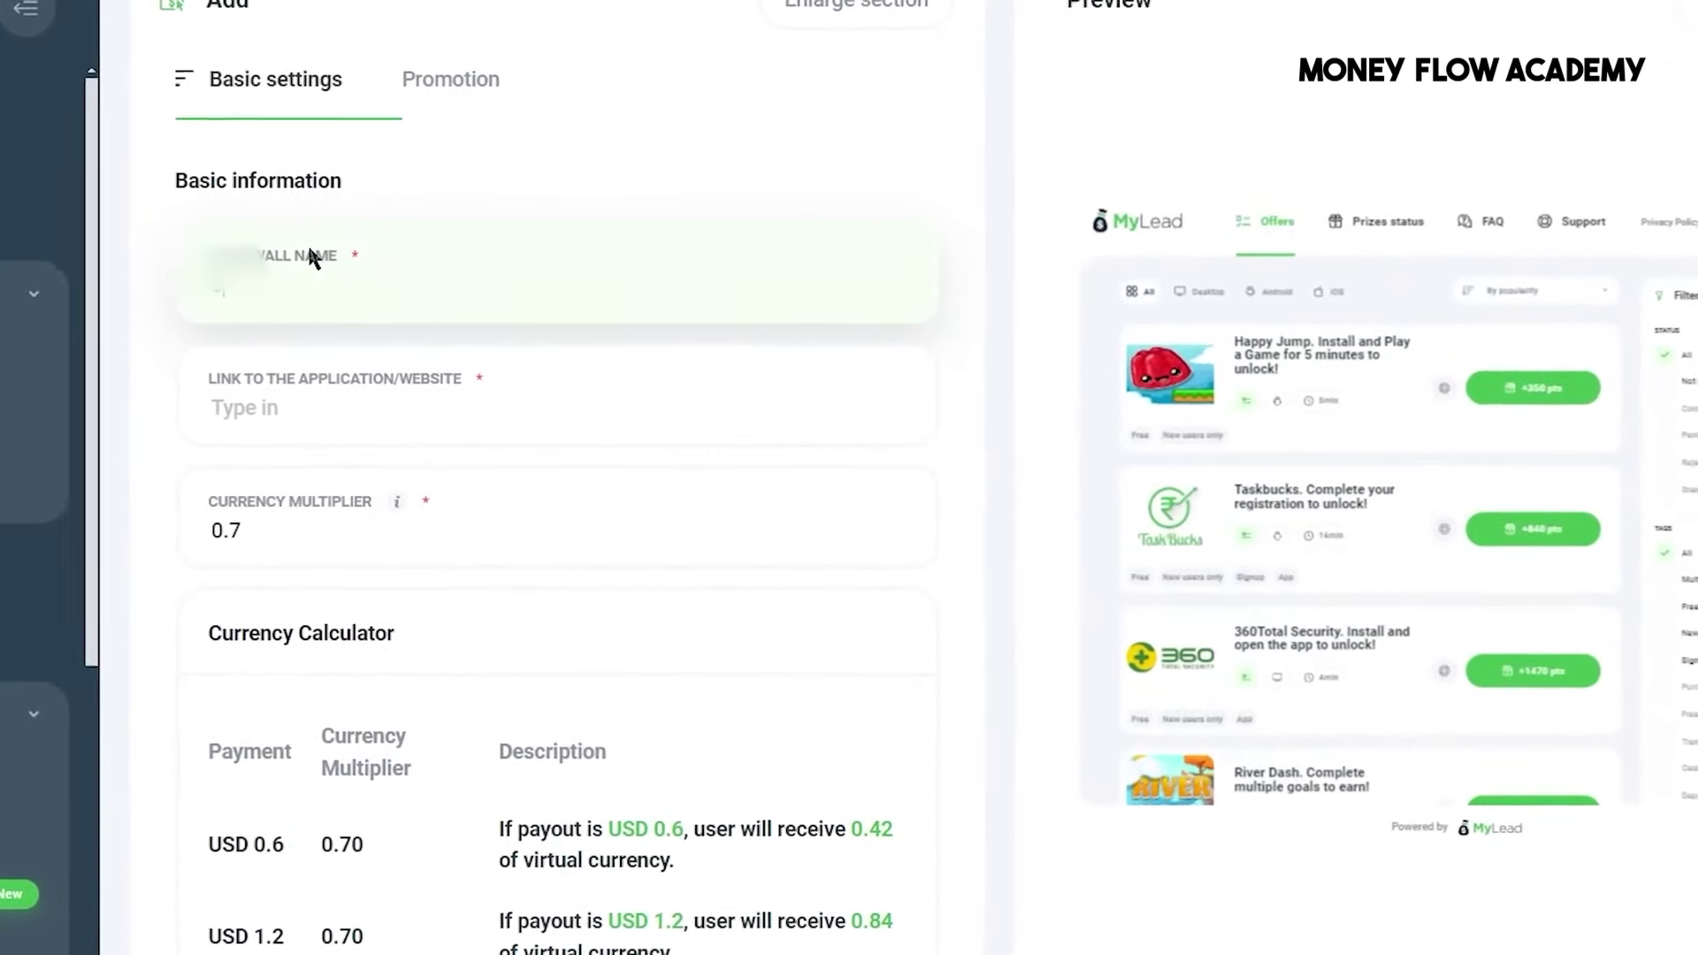
pyautogui.write('Money Flow')
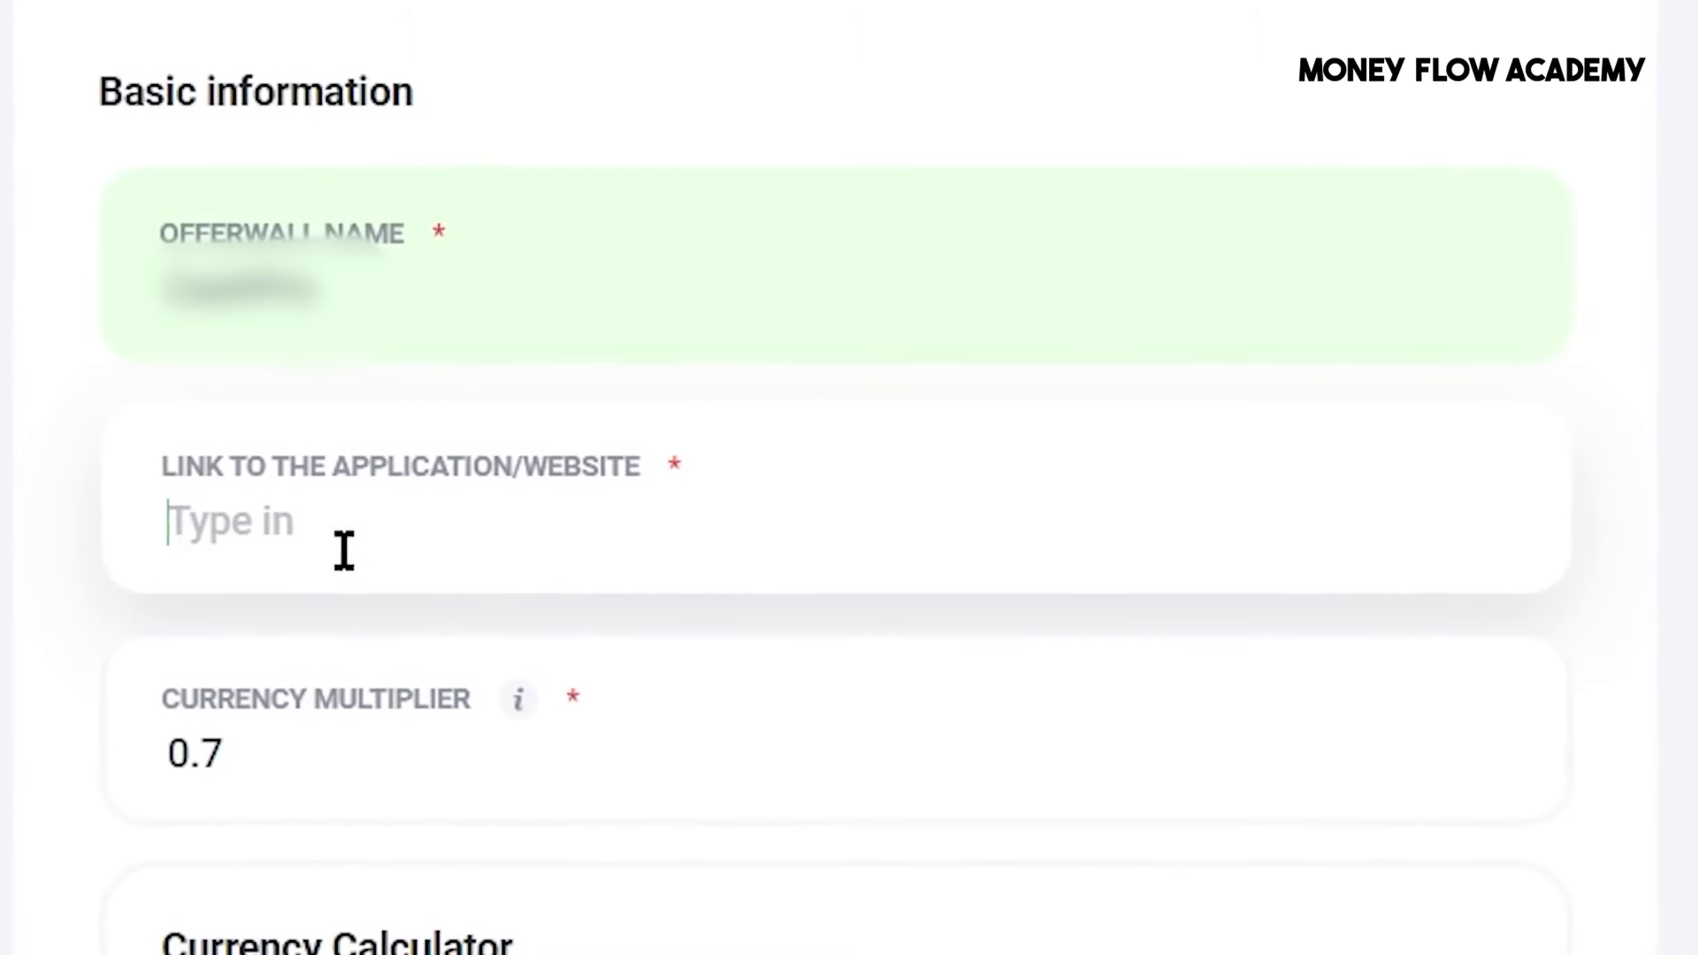
pyautogui.write('https://sites.google.com/view/cashprogiveaway/home')
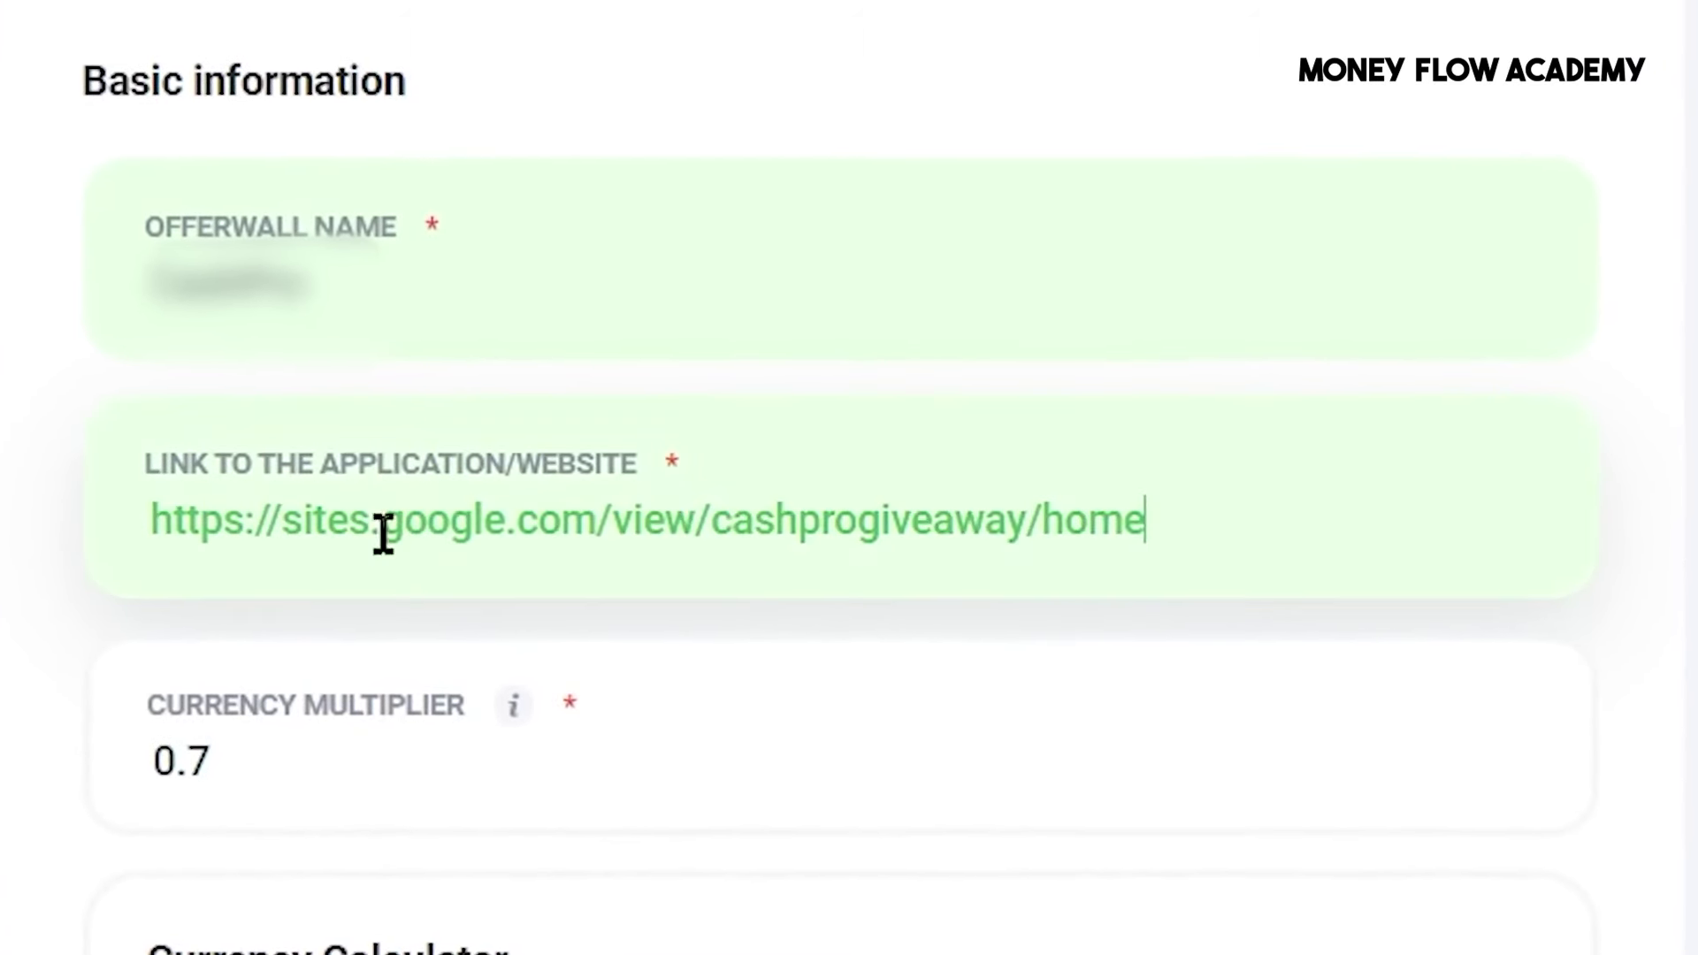
# - Set the currency multiplier to 5 and select the 'pts' abbreviation for replacement with $
pyautogui.click(342, 481)
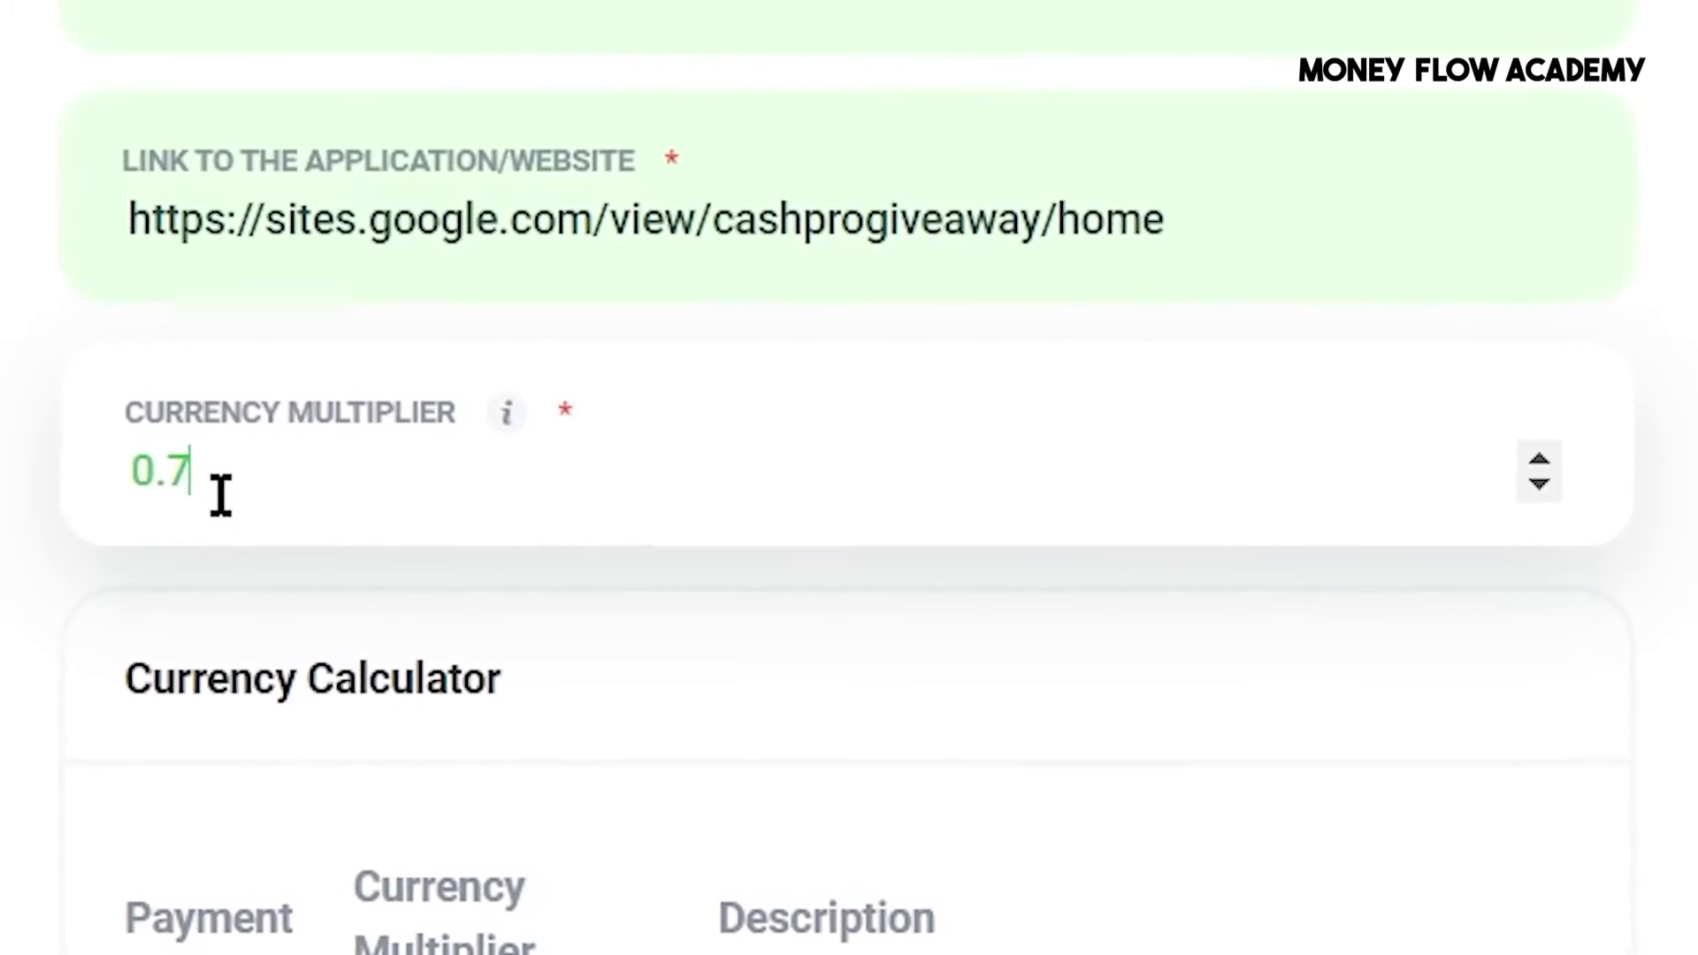
pyautogui.press('BackSpace')
pyautogui.write('5')
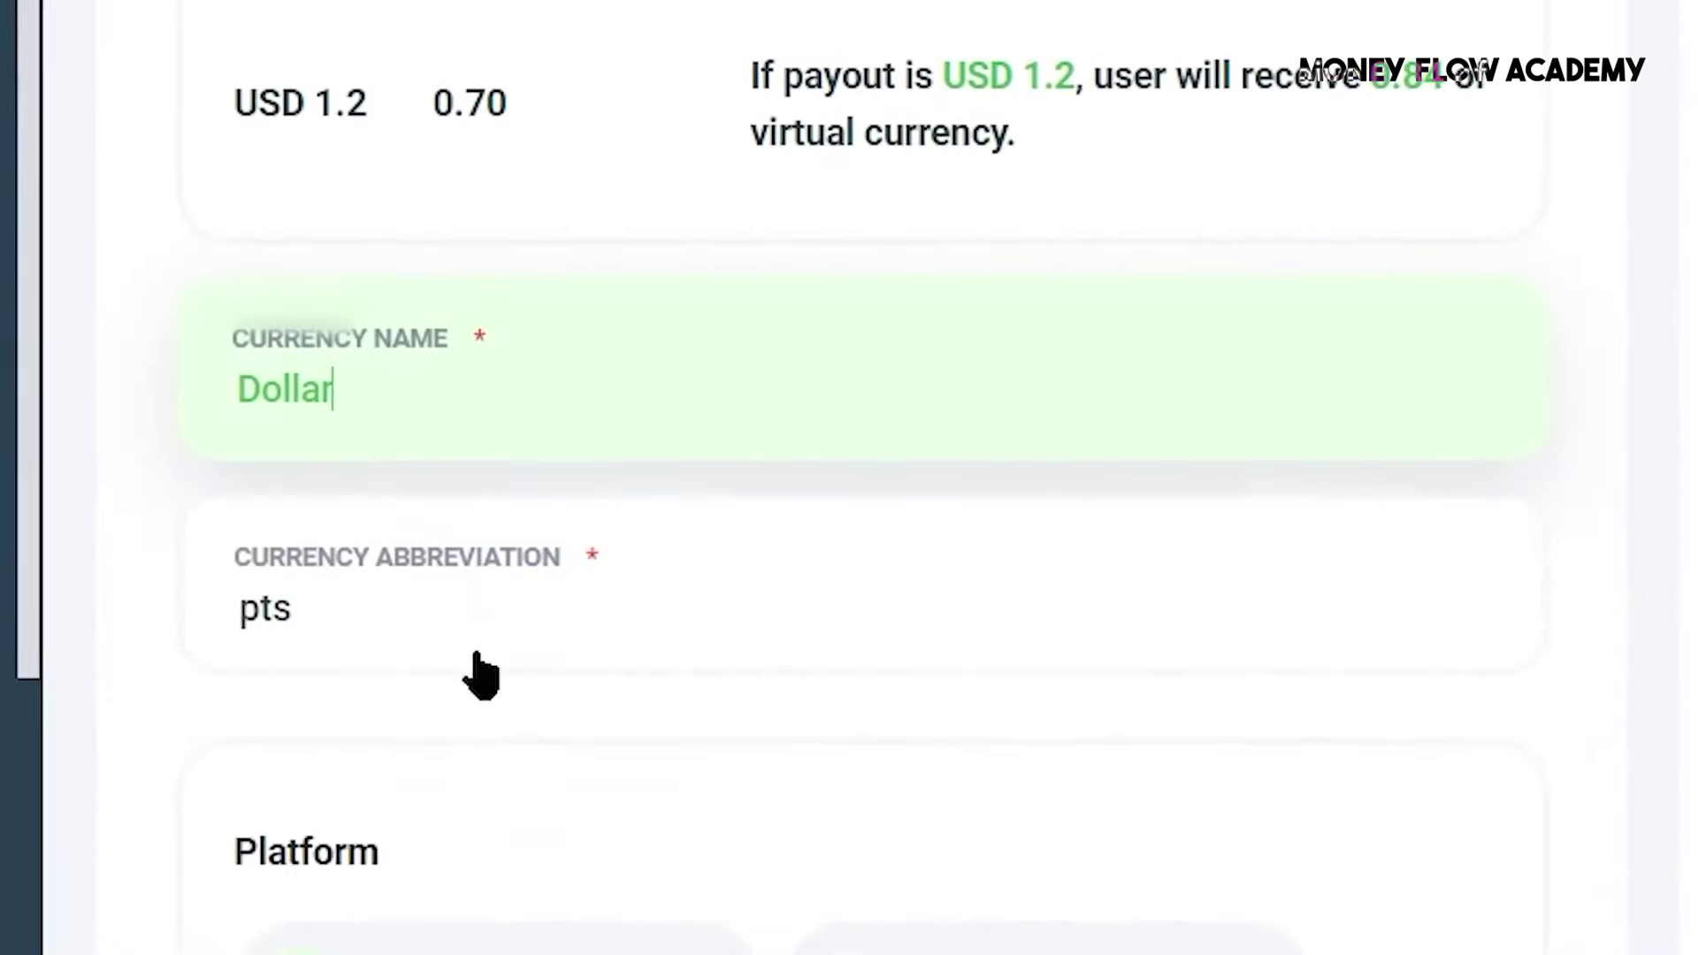
pyautogui.doubleClick(216, 615)
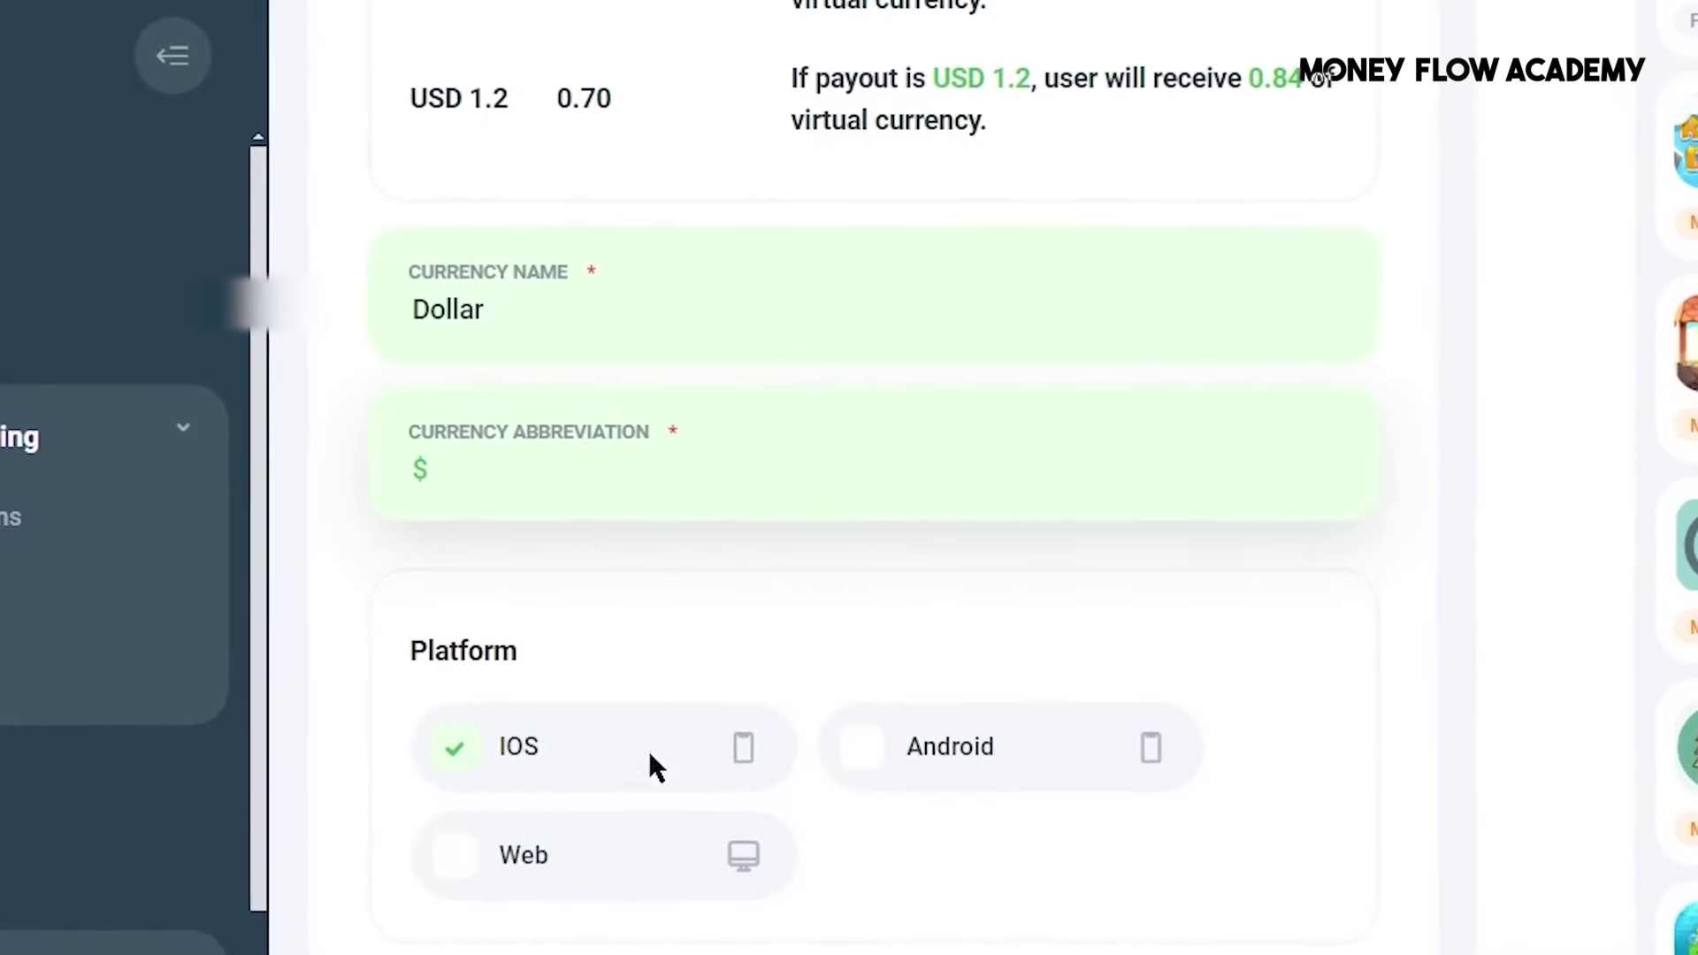
# - Switch the platform from iOS to Web and untick +18 and Gambling campaigns, keeping PIN Submit
pyautogui.click(469, 865)
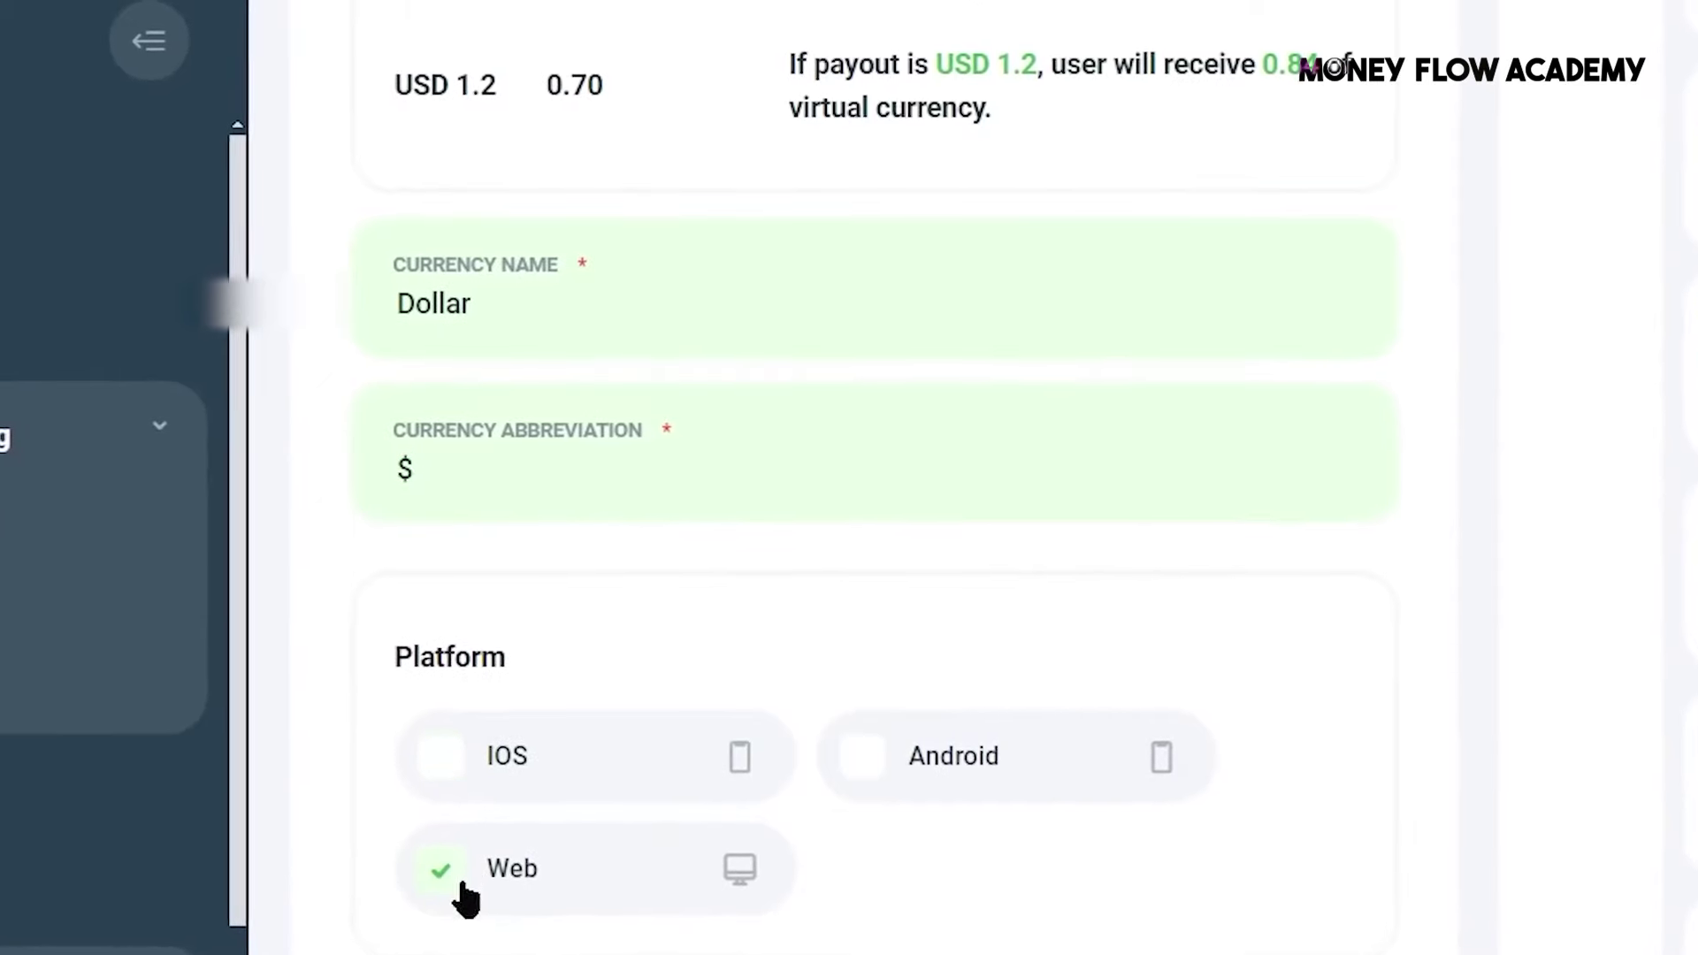
pyautogui.scroll(9, 482, 902)
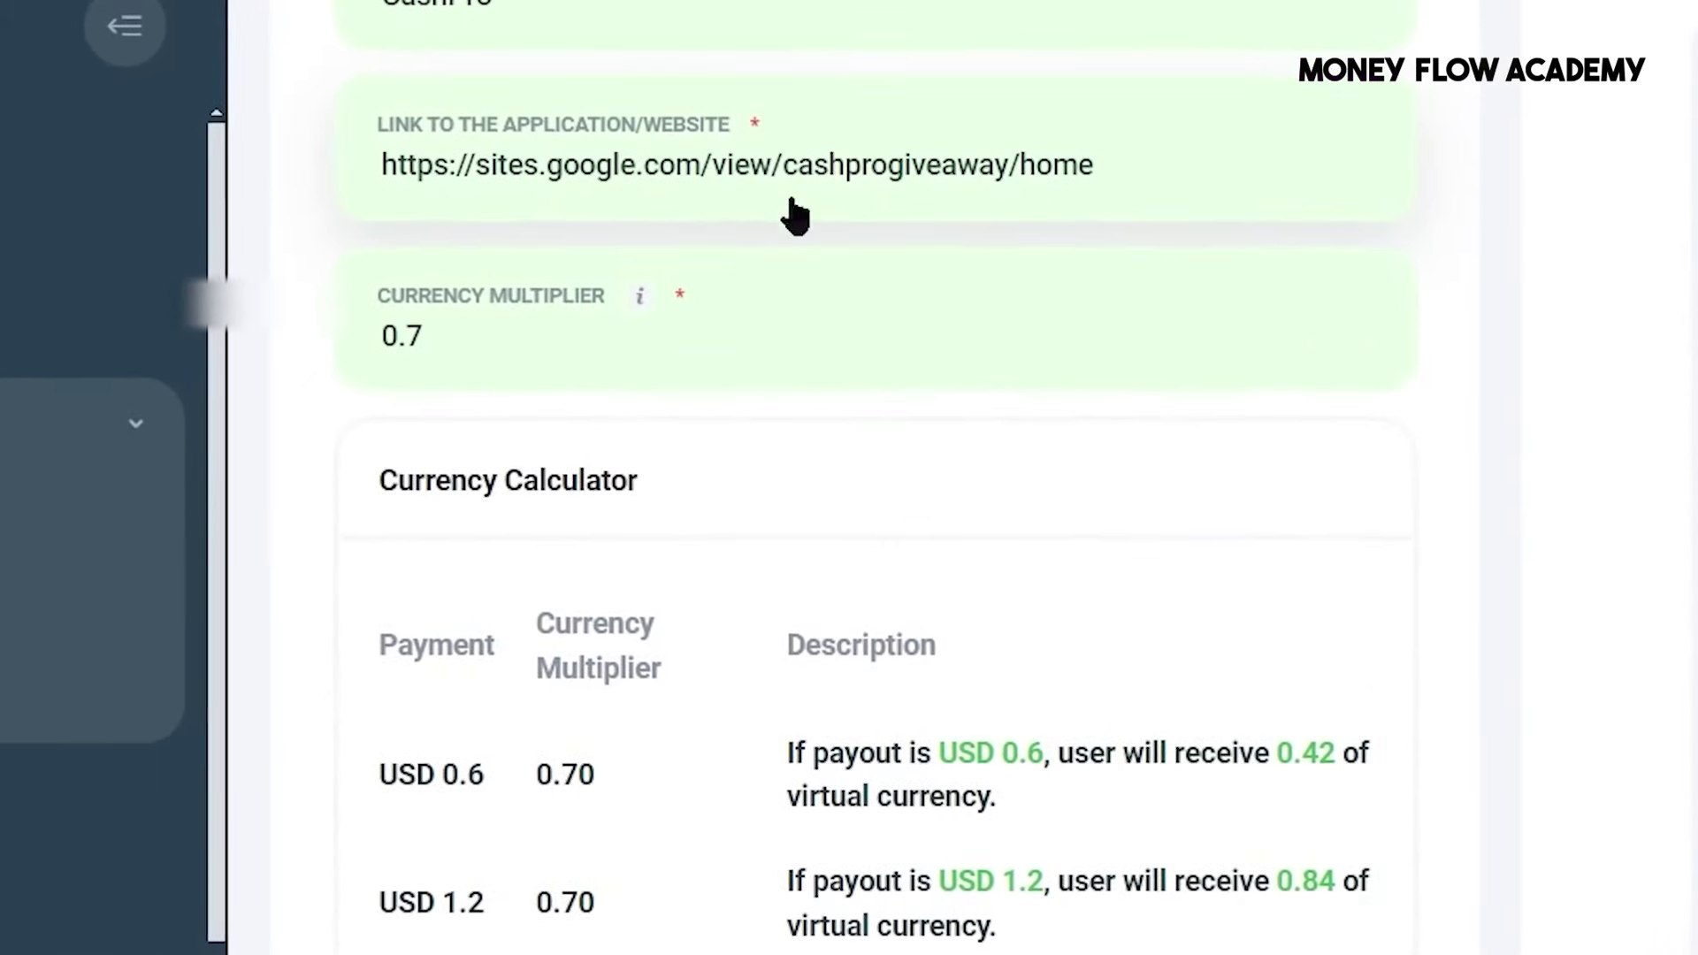
pyautogui.scroll(-10, 796, 212)
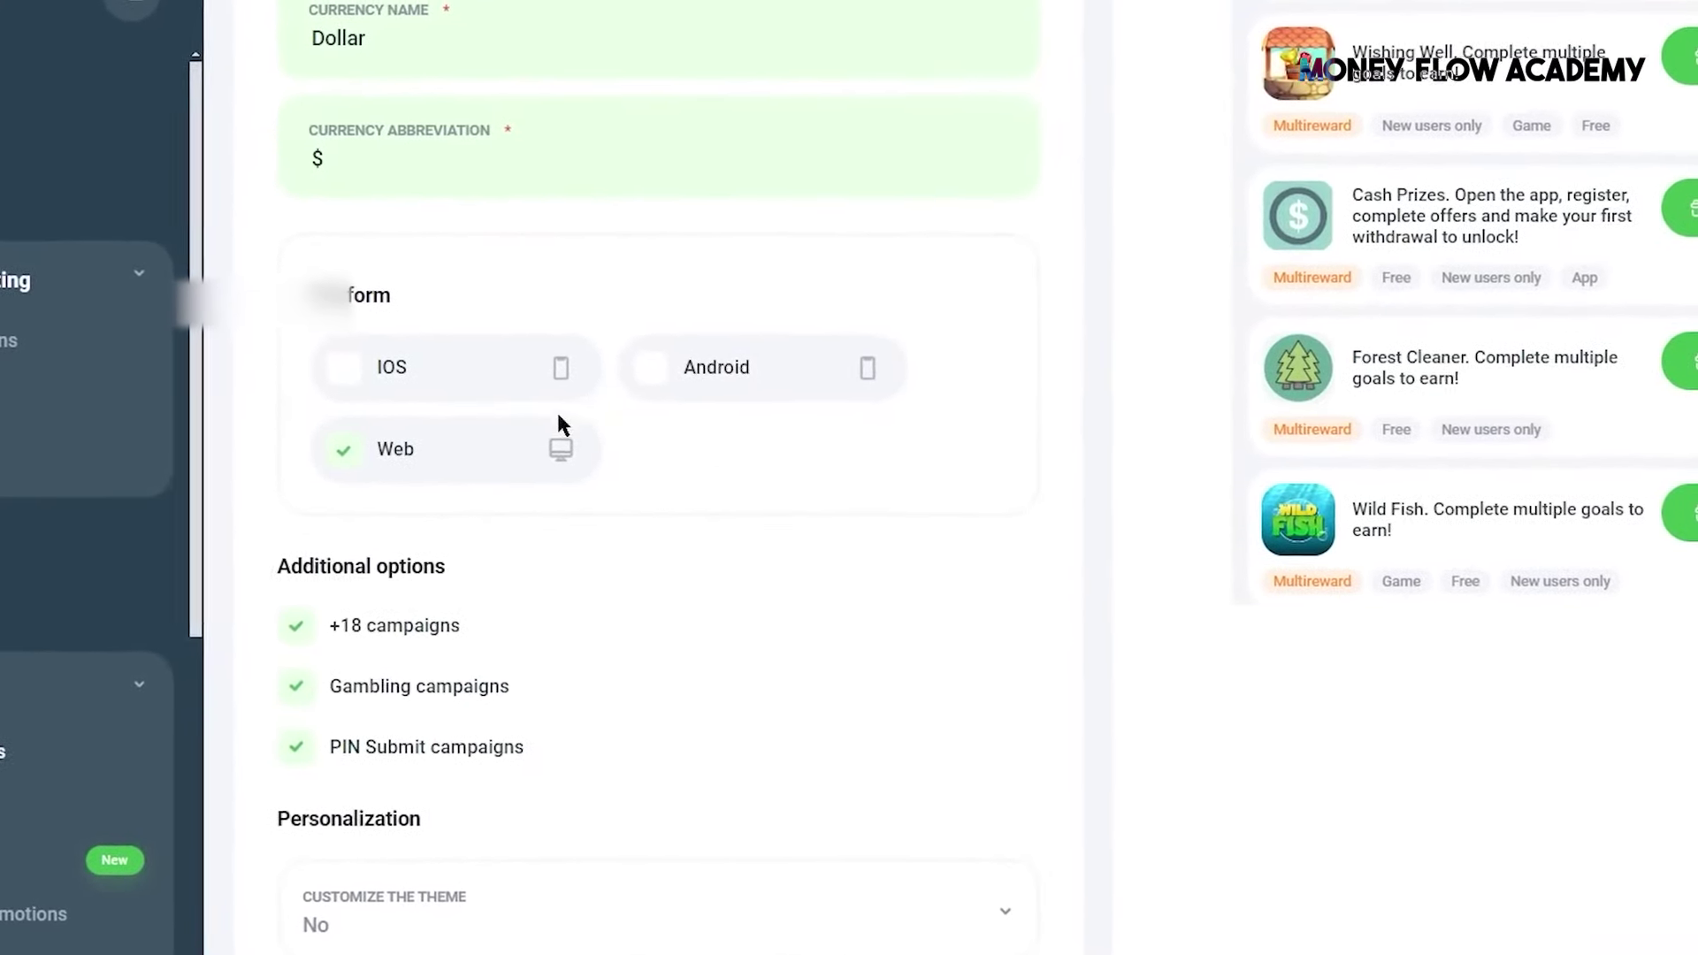
pyautogui.click(558, 418)
pyautogui.scroll(-2, 425, 451)
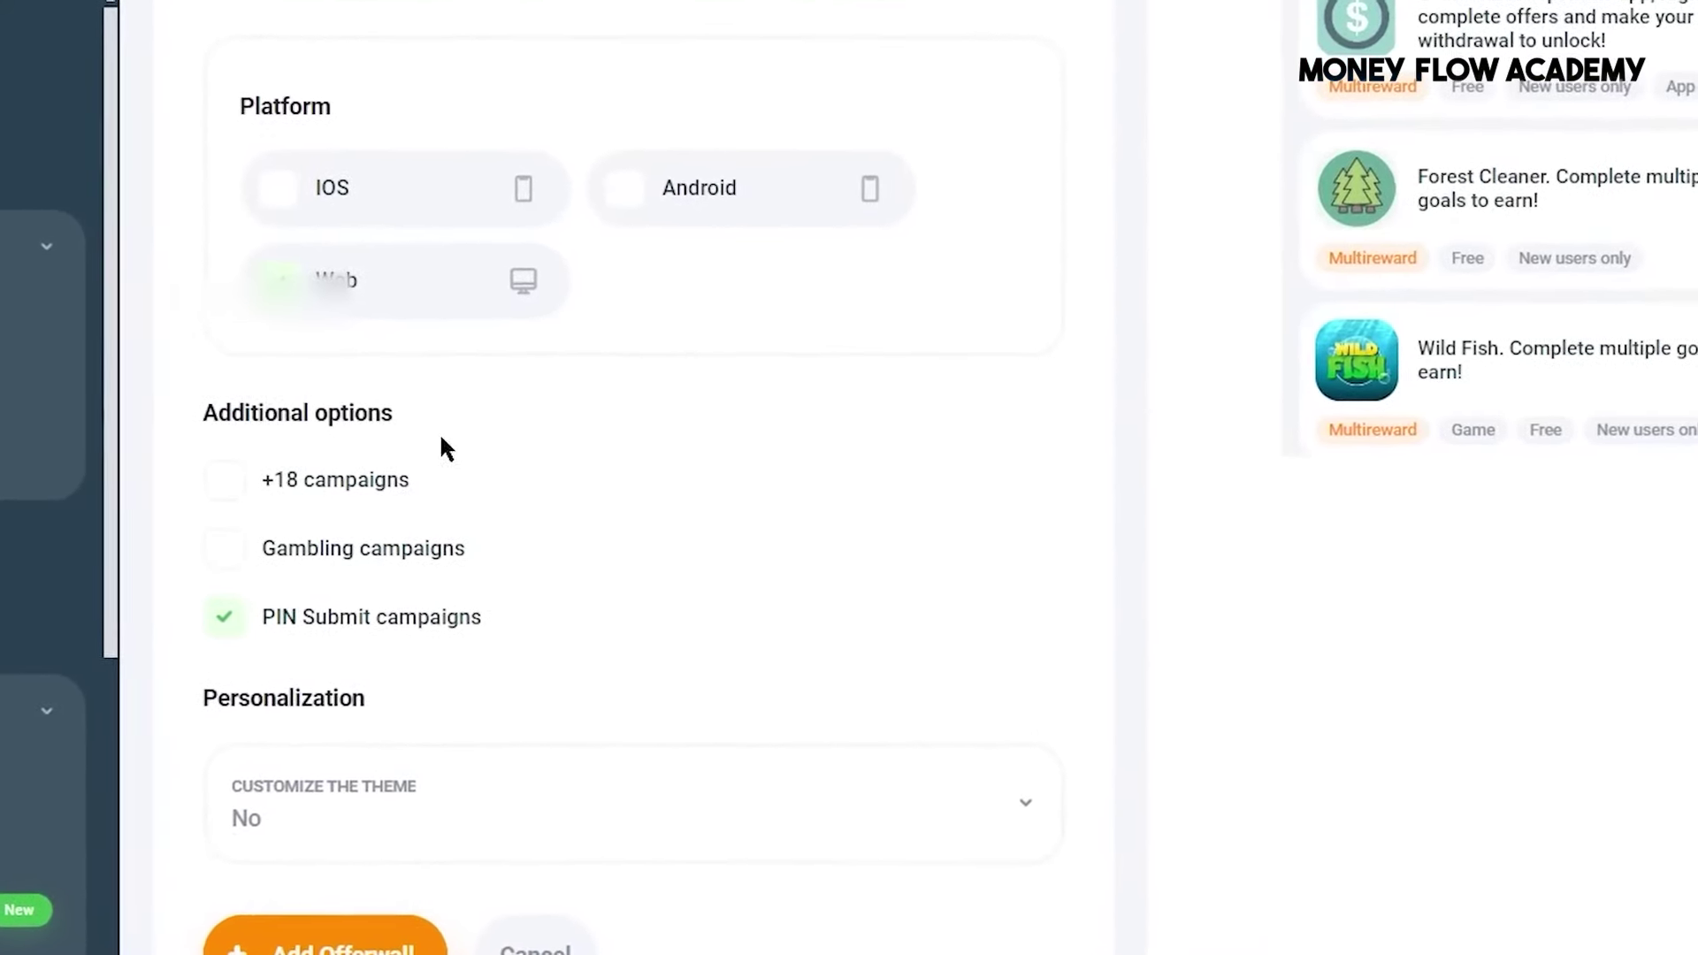
pyautogui.scroll(-4, 568, 543)
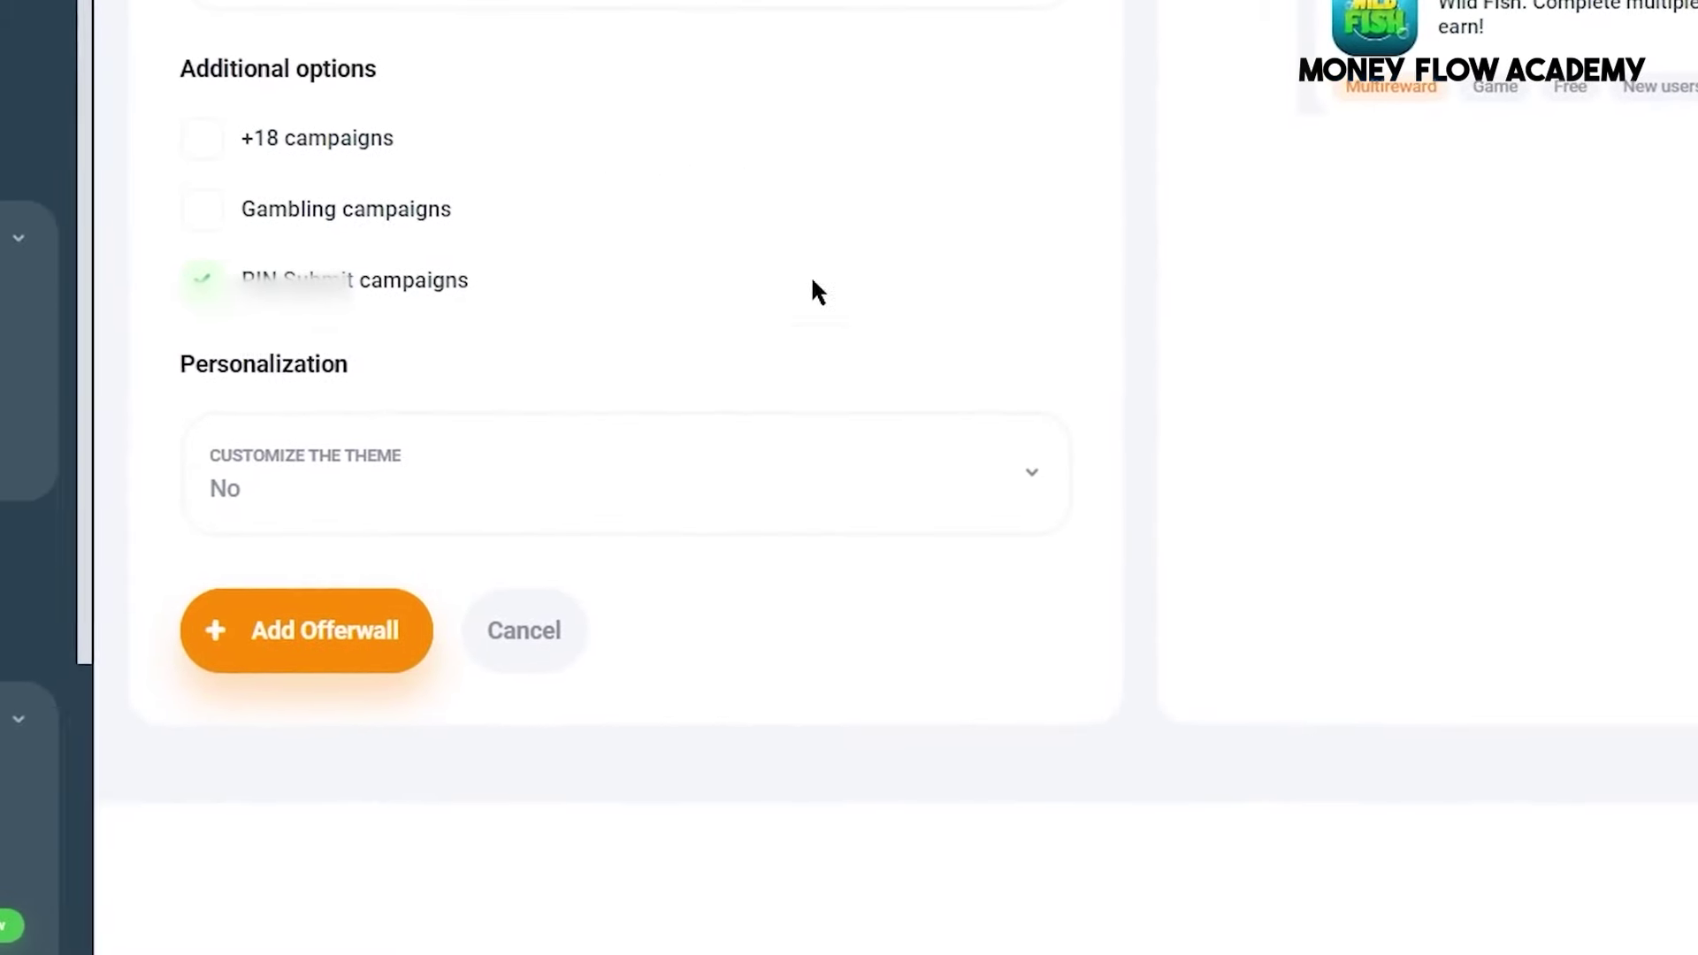
pyautogui.scroll(4, 810, 289)
pyautogui.scroll(-4, 568, 527)
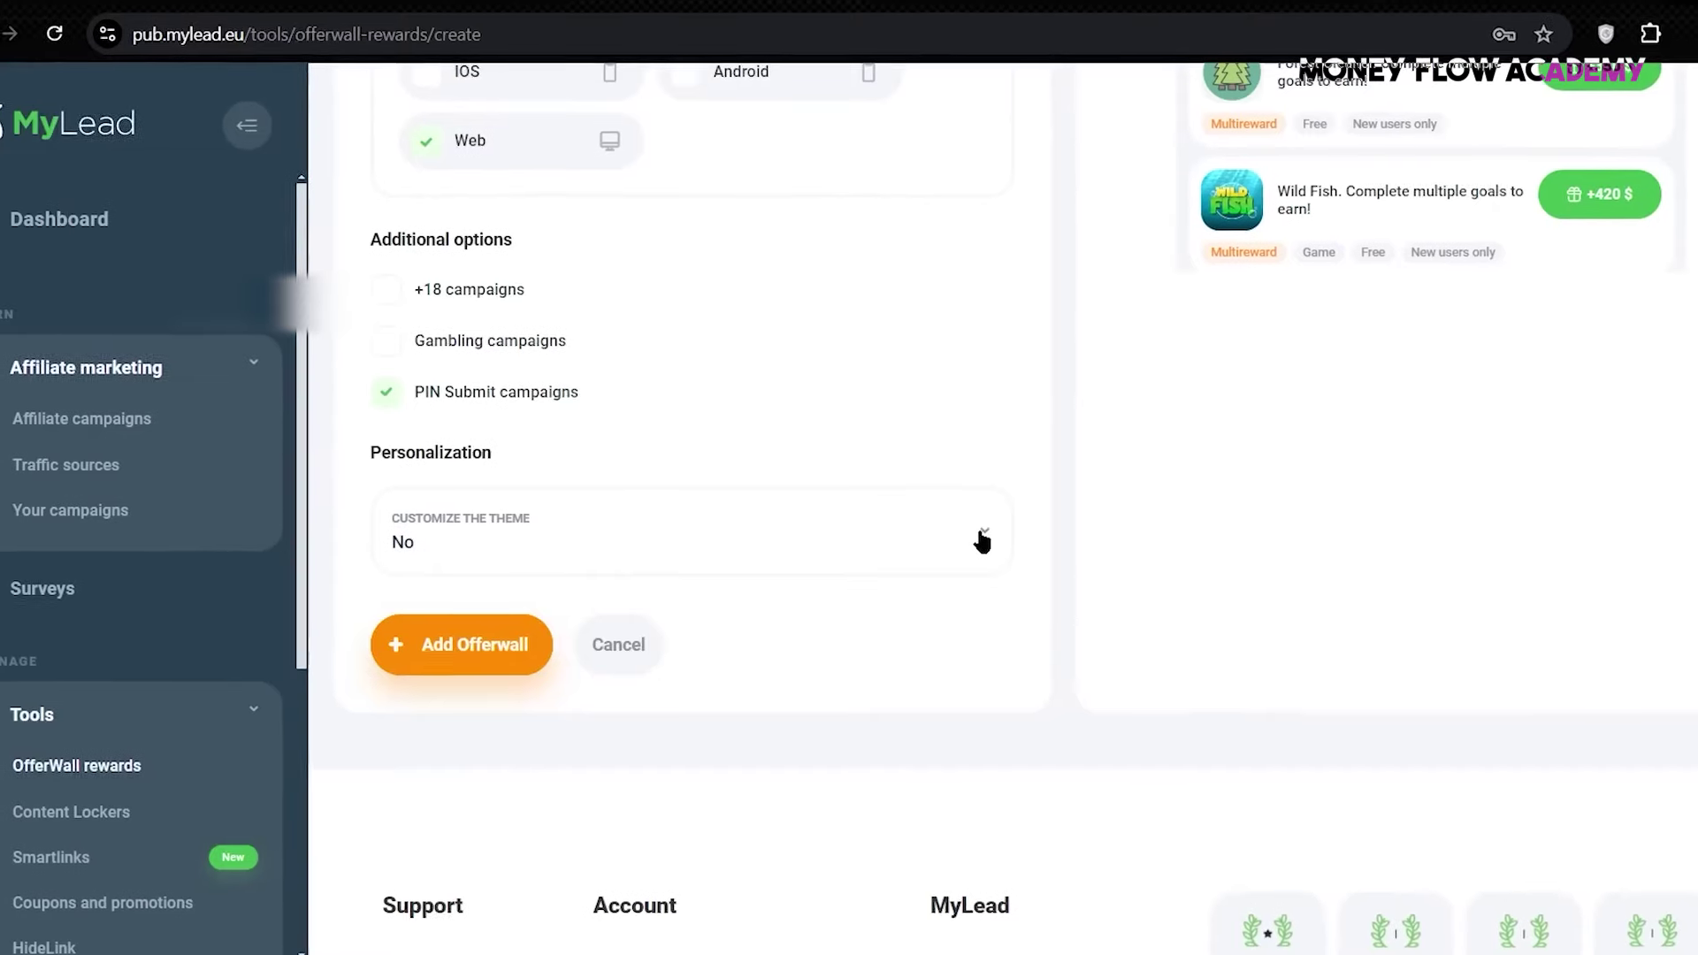
# - Set Customize the Theme to Yes and give selected filters a red #ff0000 background
pyautogui.click(964, 486)
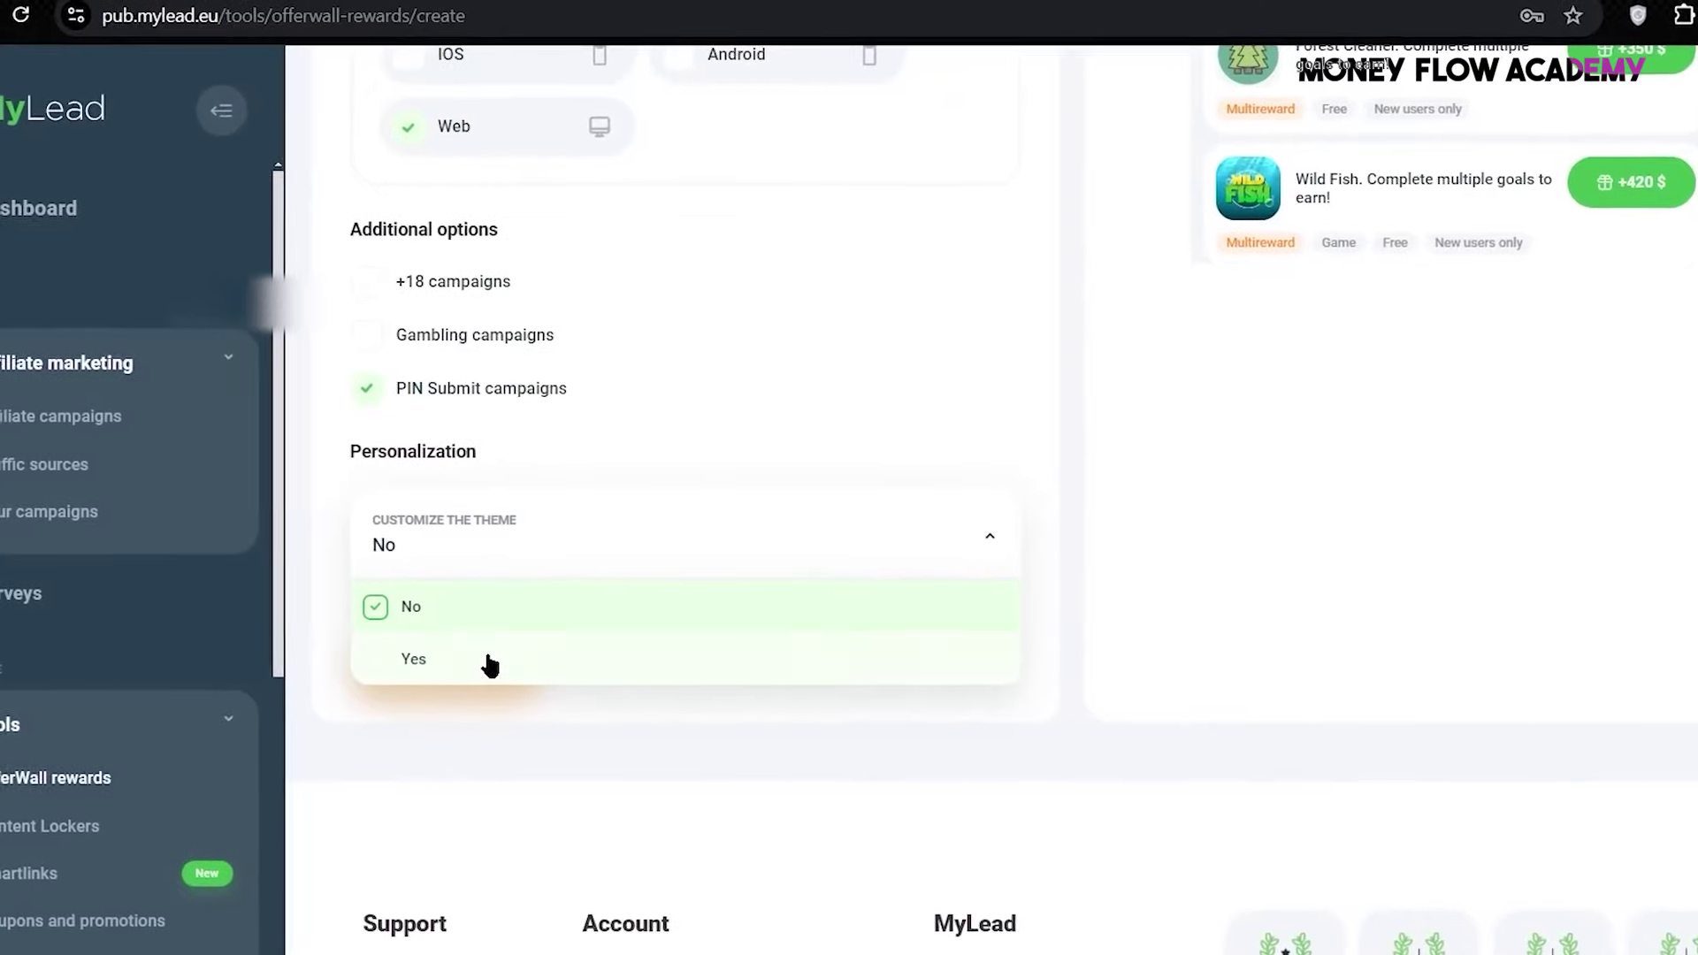
pyautogui.click(408, 665)
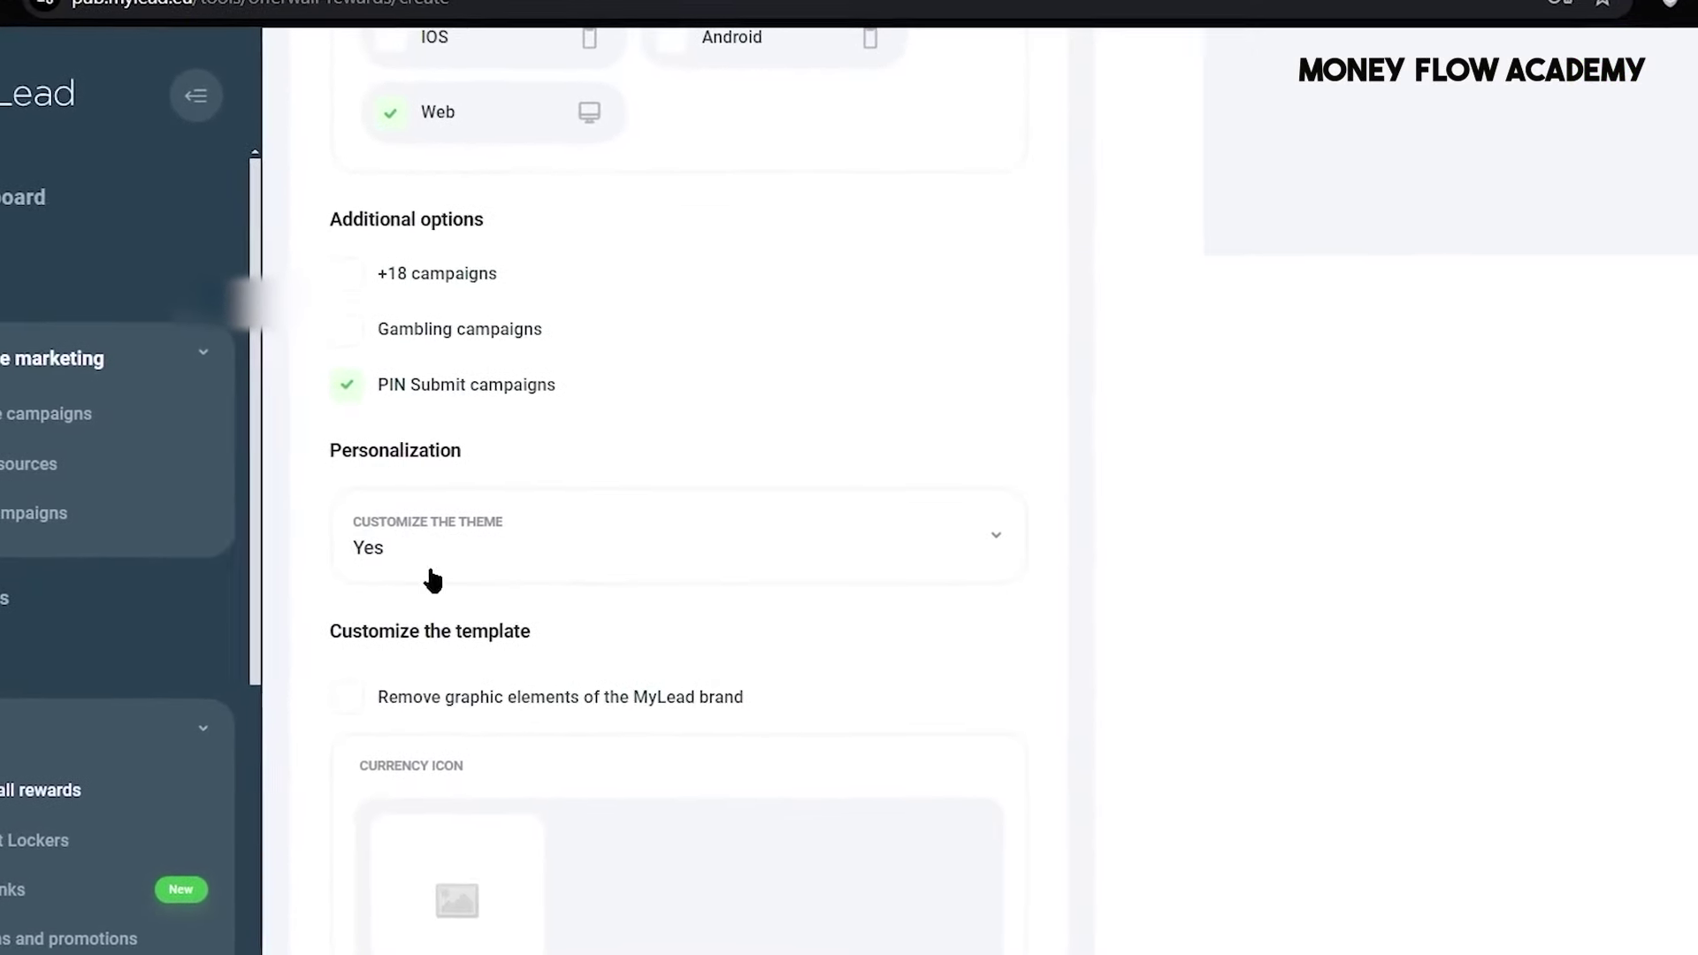
pyautogui.scroll(-3, 440, 606)
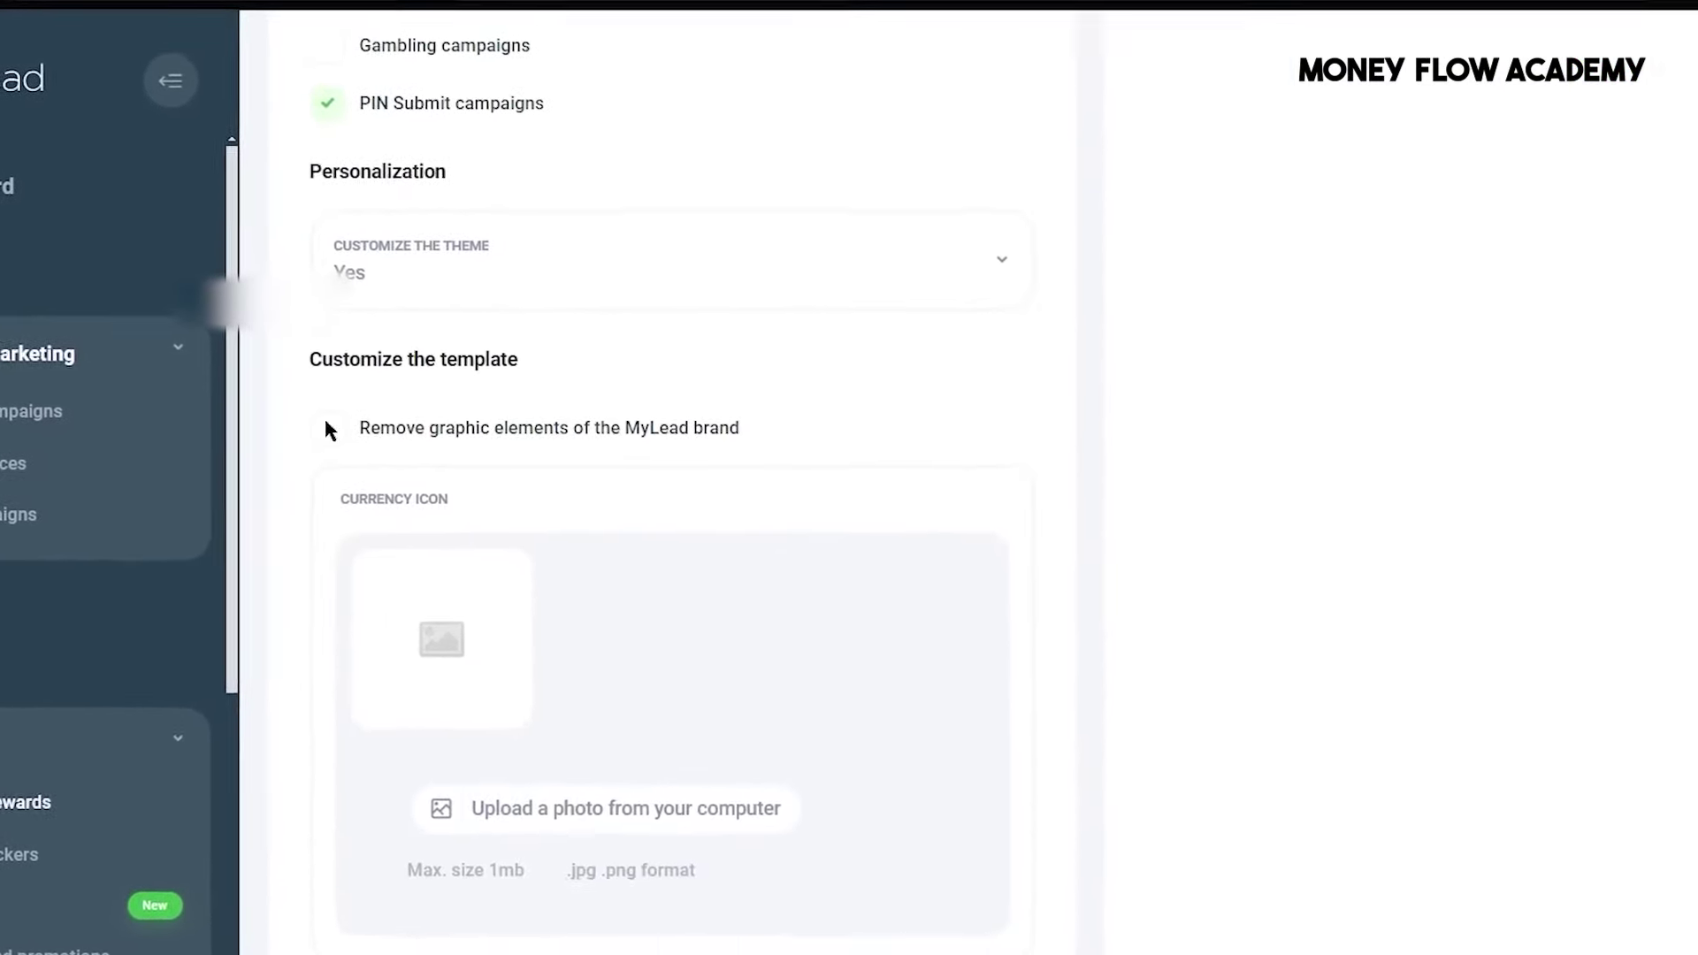
pyautogui.scroll(3, 743, 636)
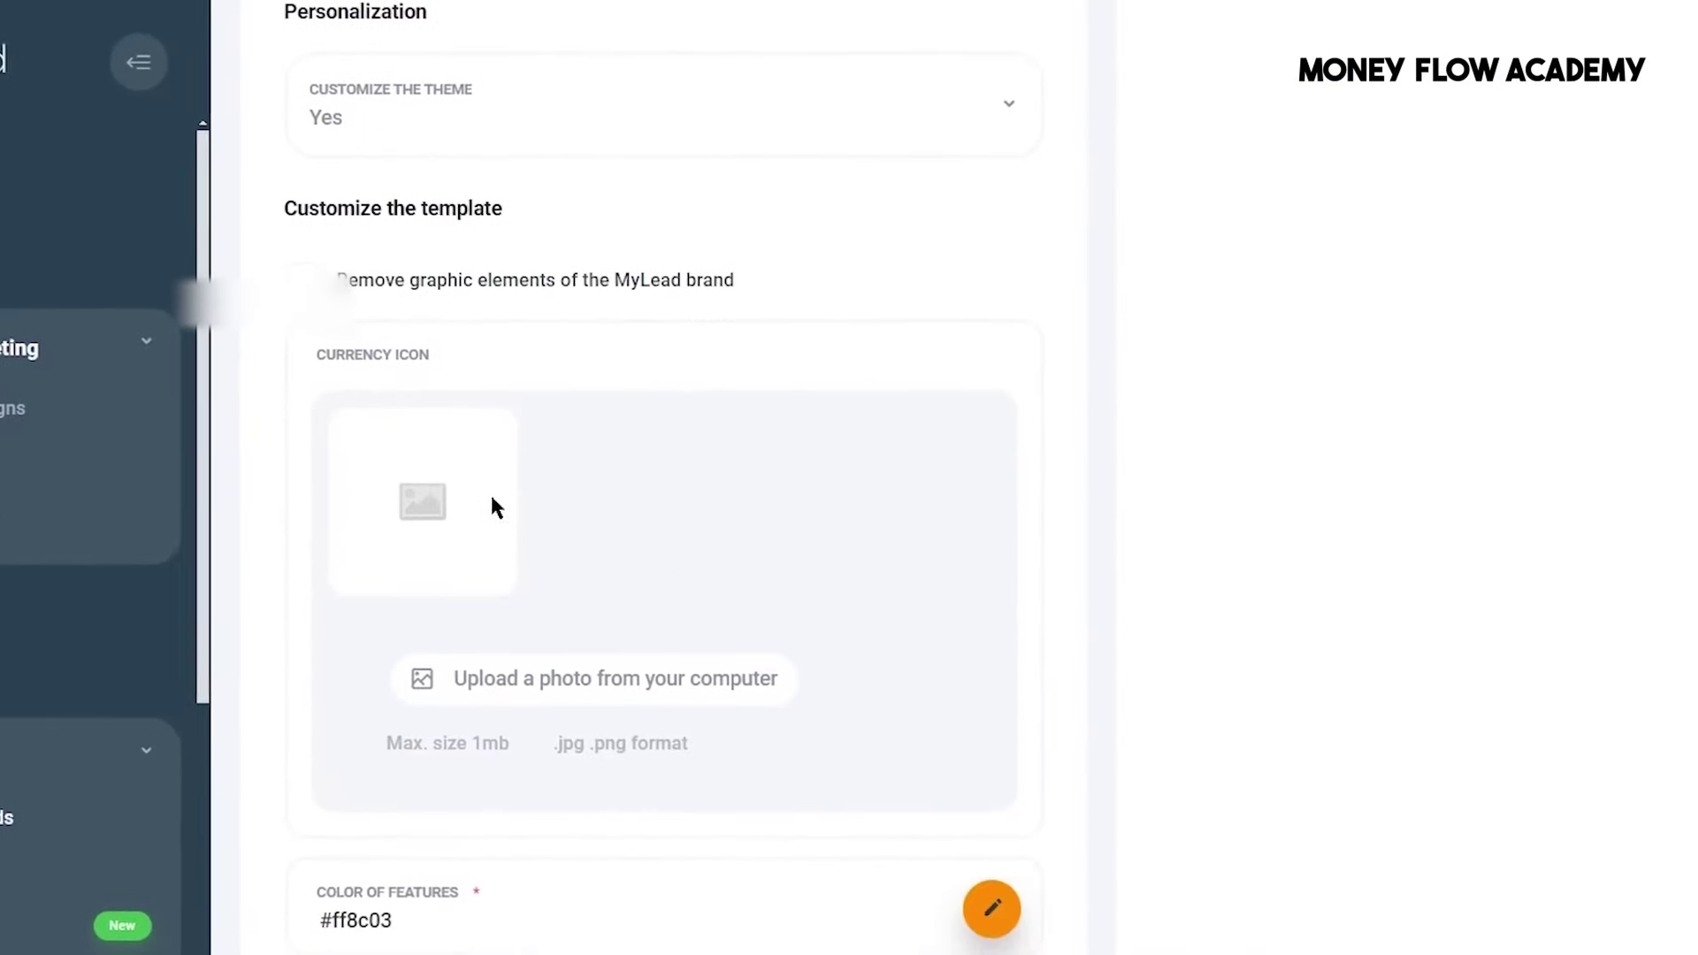
pyautogui.scroll(-10, 493, 506)
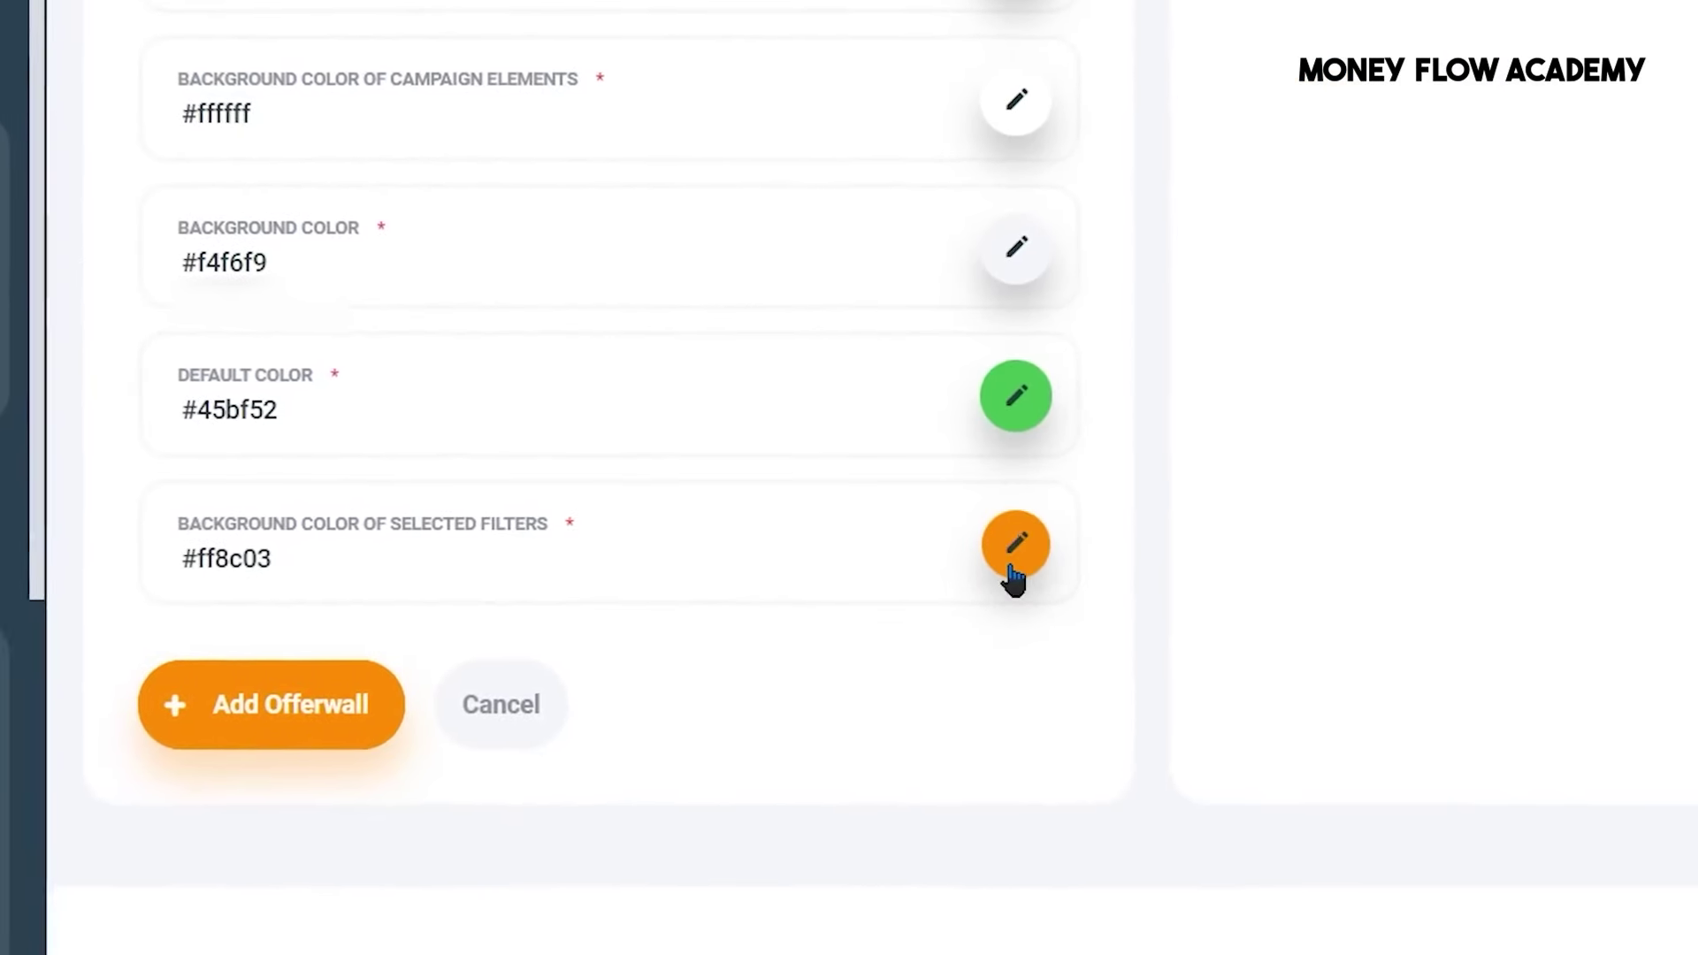
pyautogui.click(1012, 570)
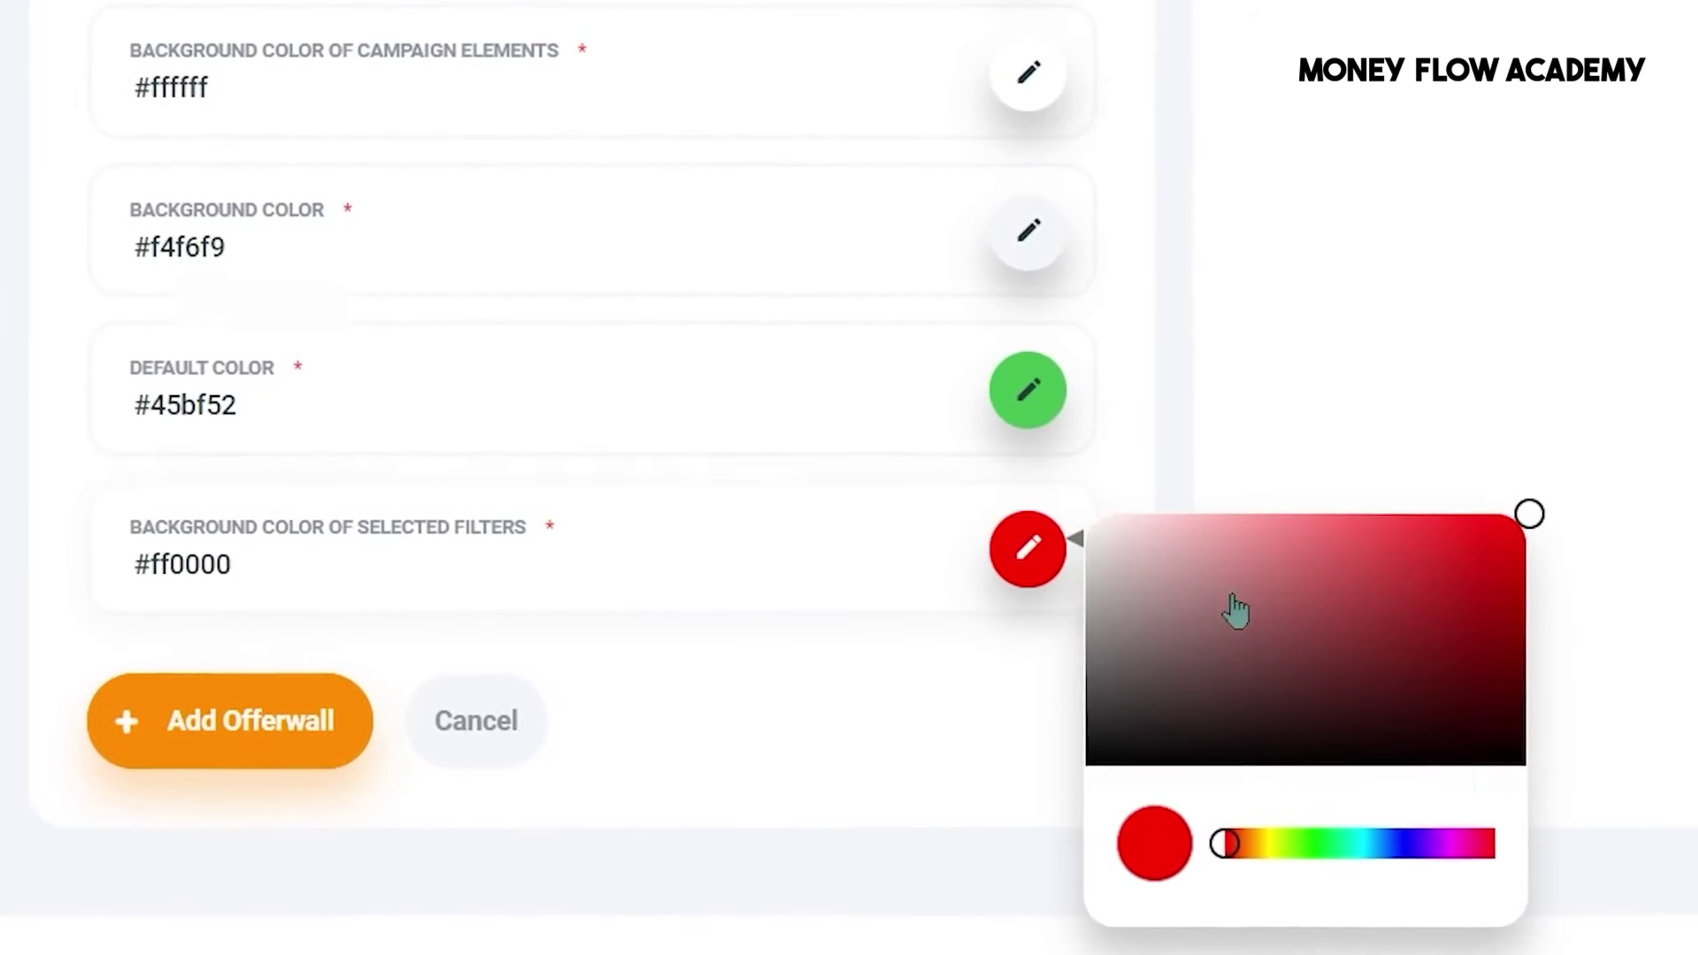
pyautogui.click(1009, 643)
pyautogui.scroll(10, 1016, 580)
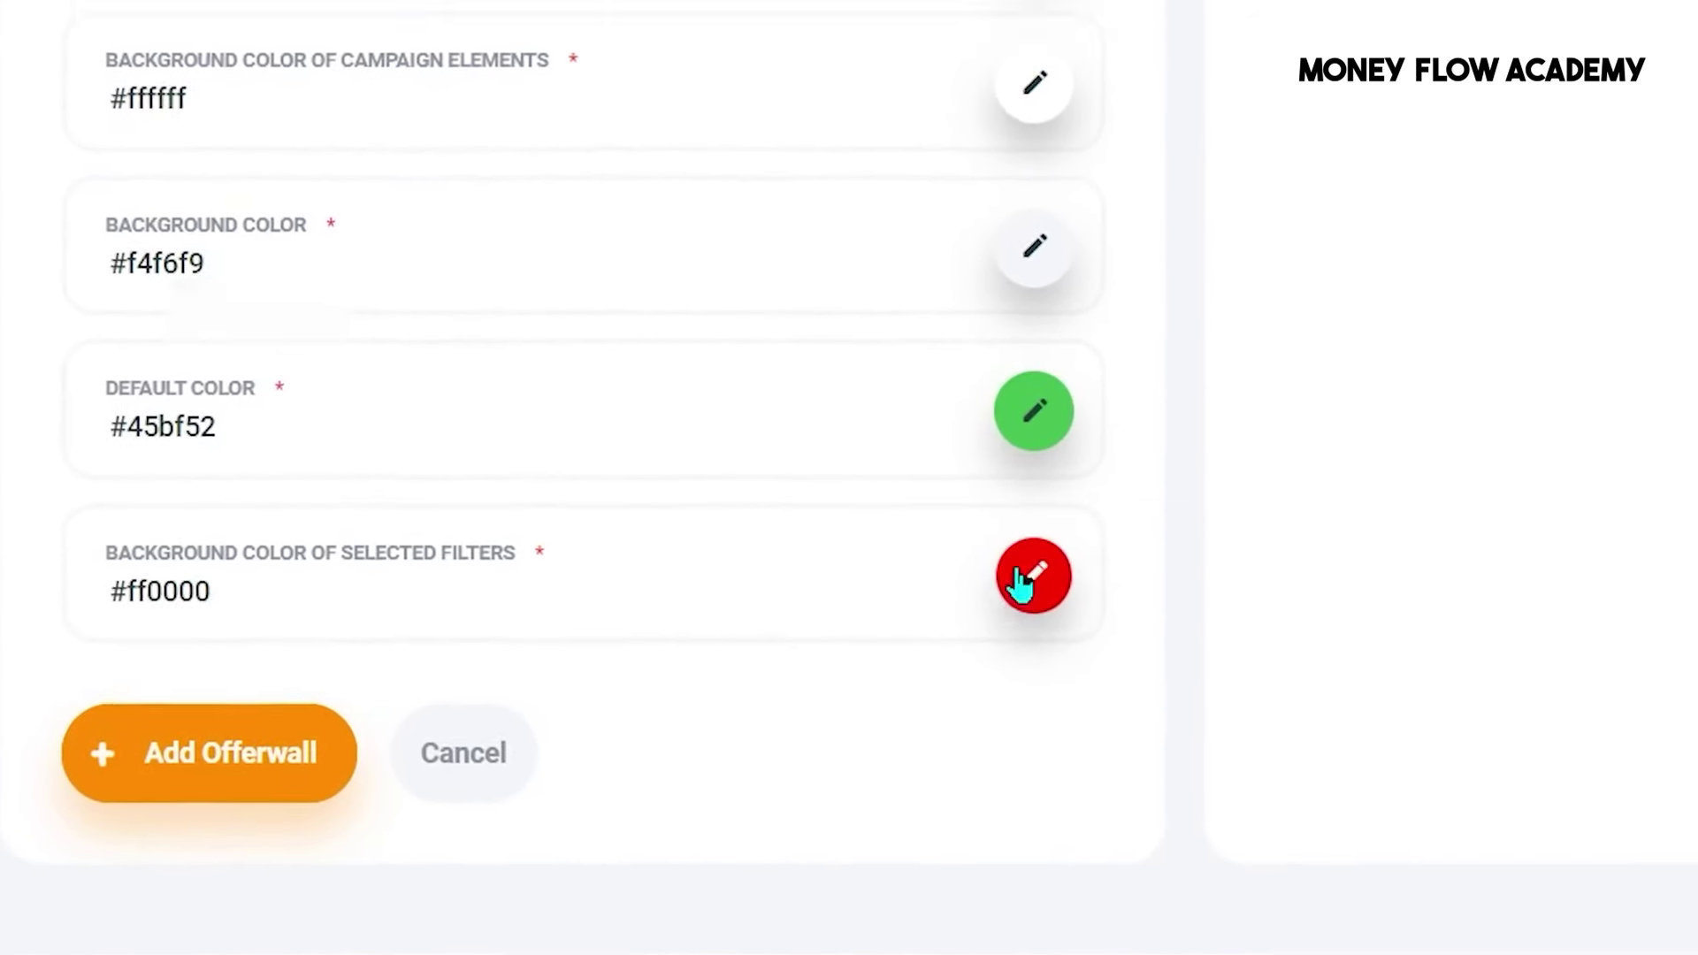
pyautogui.scroll(-5, 872, 652)
pyautogui.scroll(-5, 891, 674)
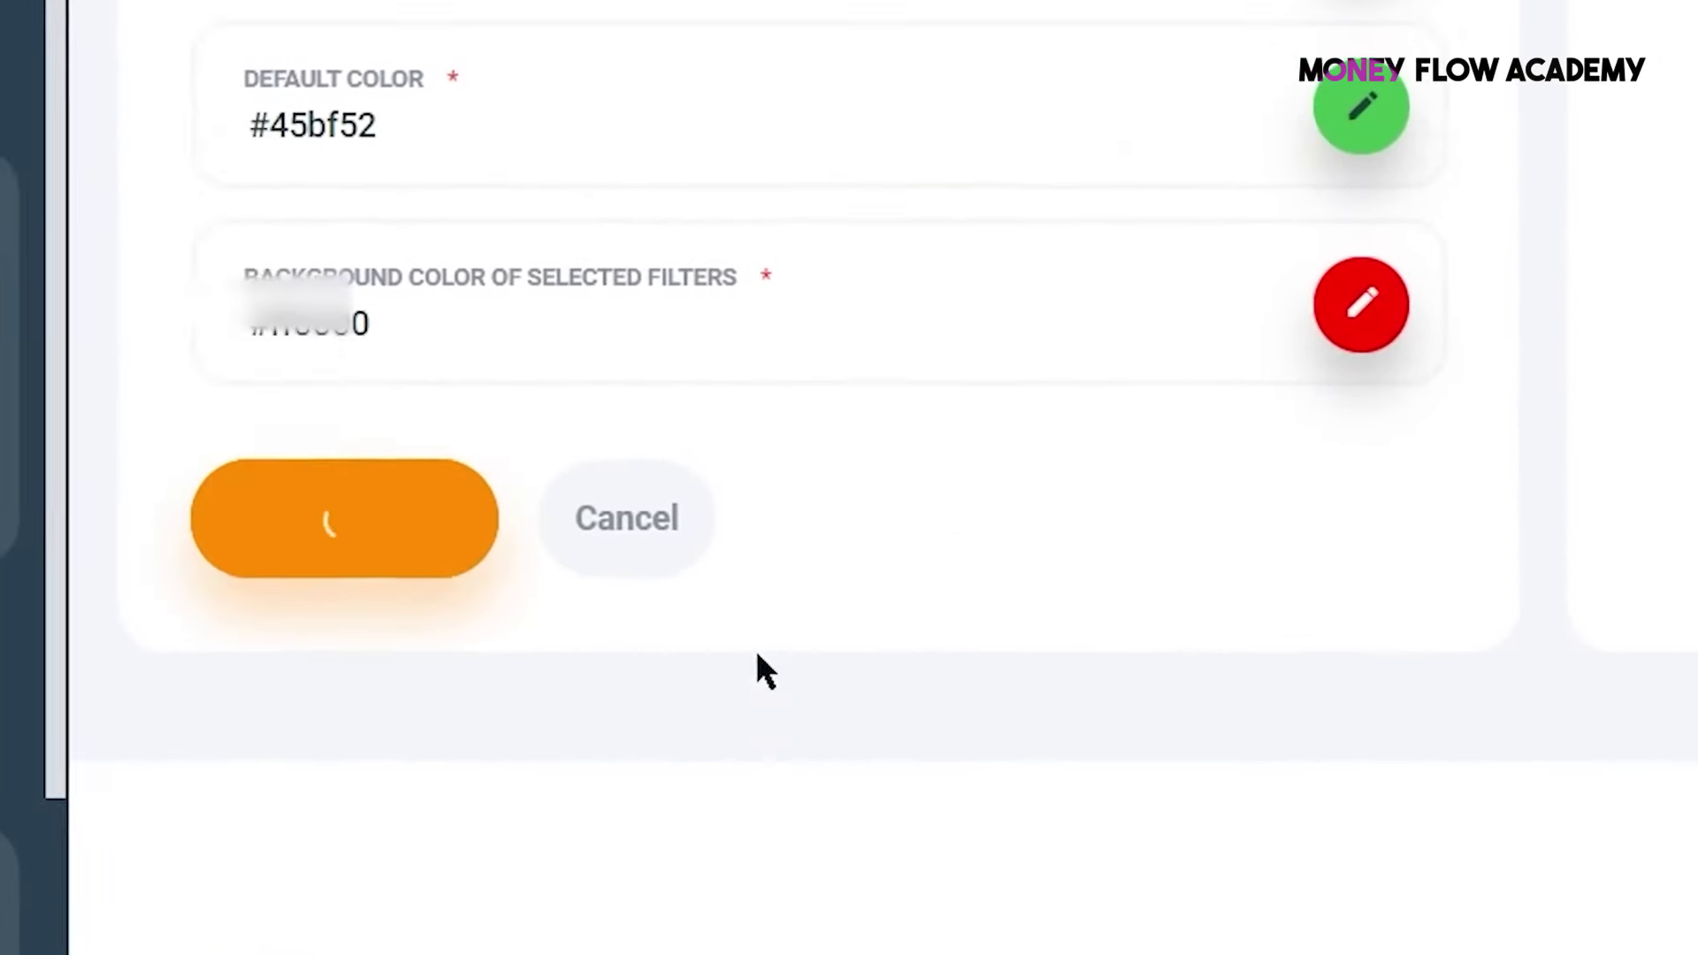
# - Scroll through the form after adding the offerwall, reaching the OfferWall rewards overview
pyautogui.scroll(10, 652, 891)
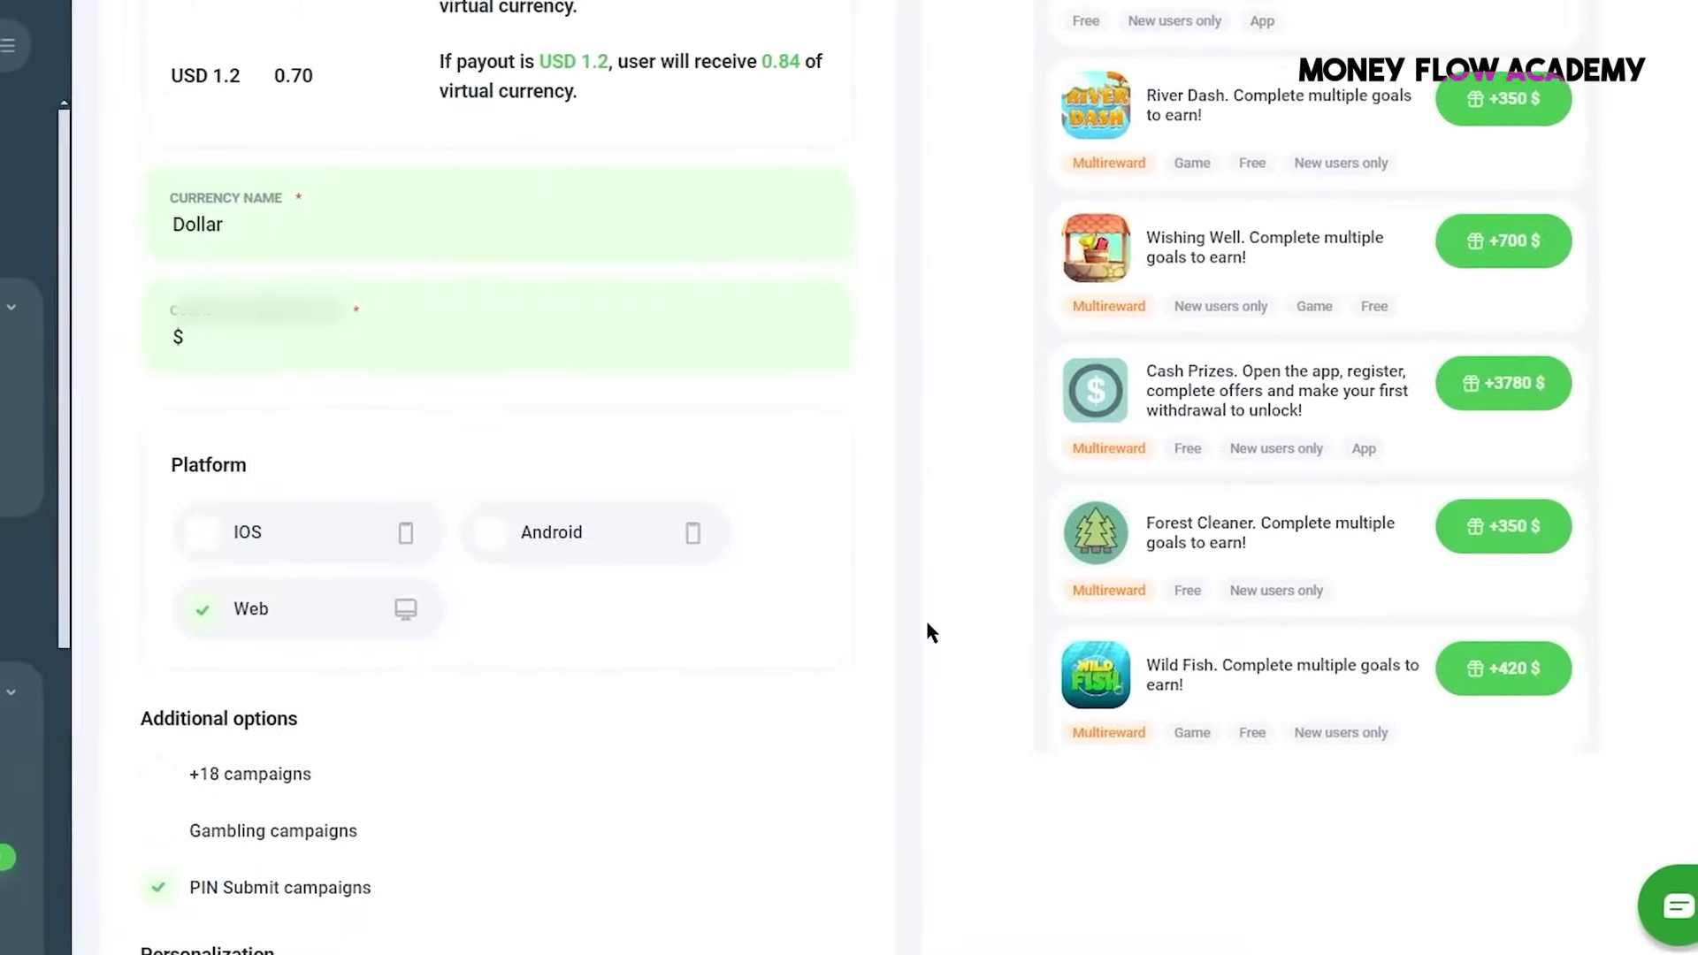
pyautogui.scroll(3, 937, 549)
pyautogui.scroll(2, 1360, 484)
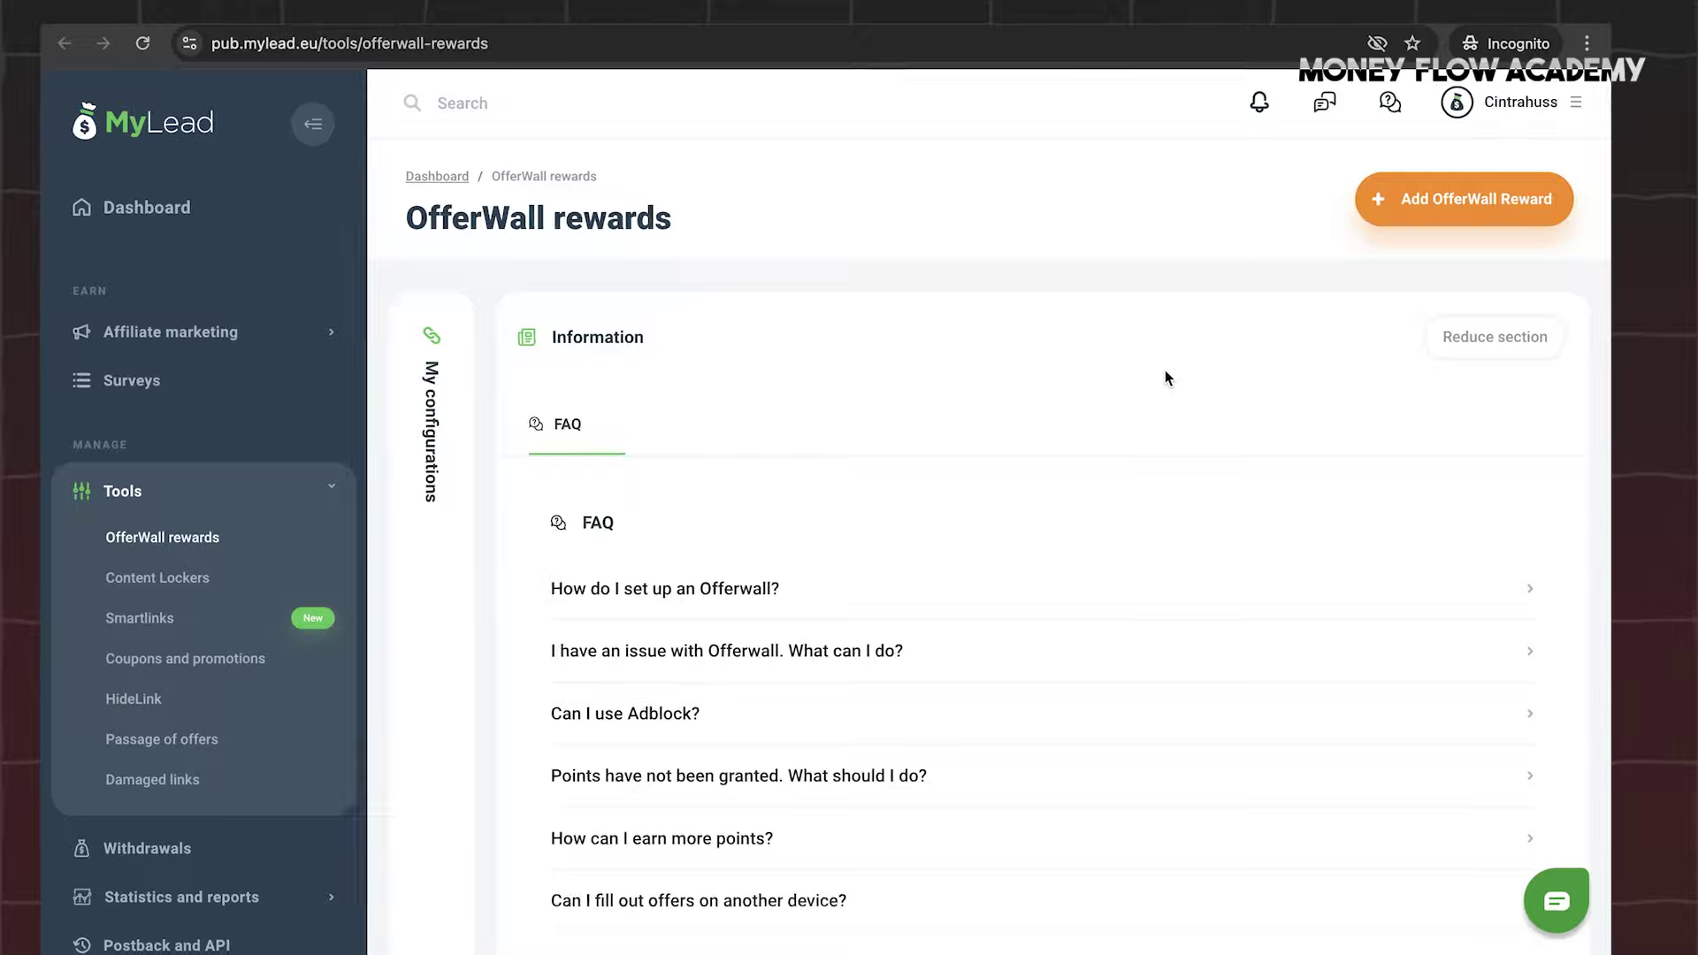
pyautogui.scroll(-3, 1164, 378)
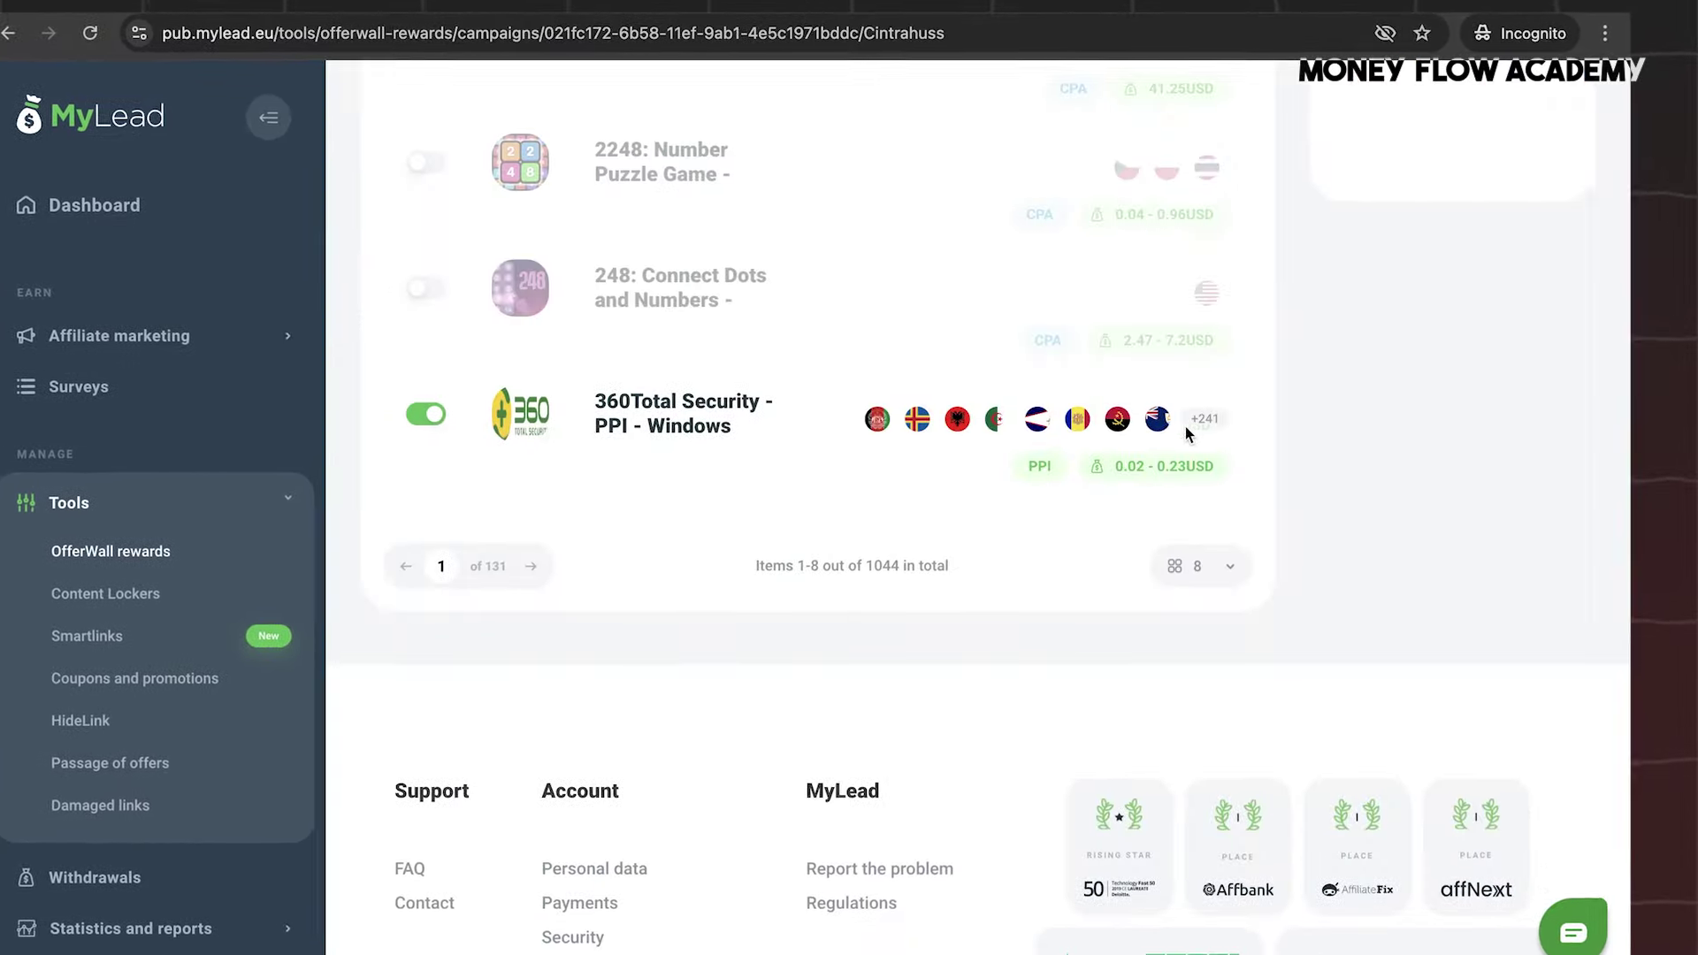
# - Scroll through the offerwall configuration to review its available campaigns
pyautogui.scroll(10, 1189, 425)
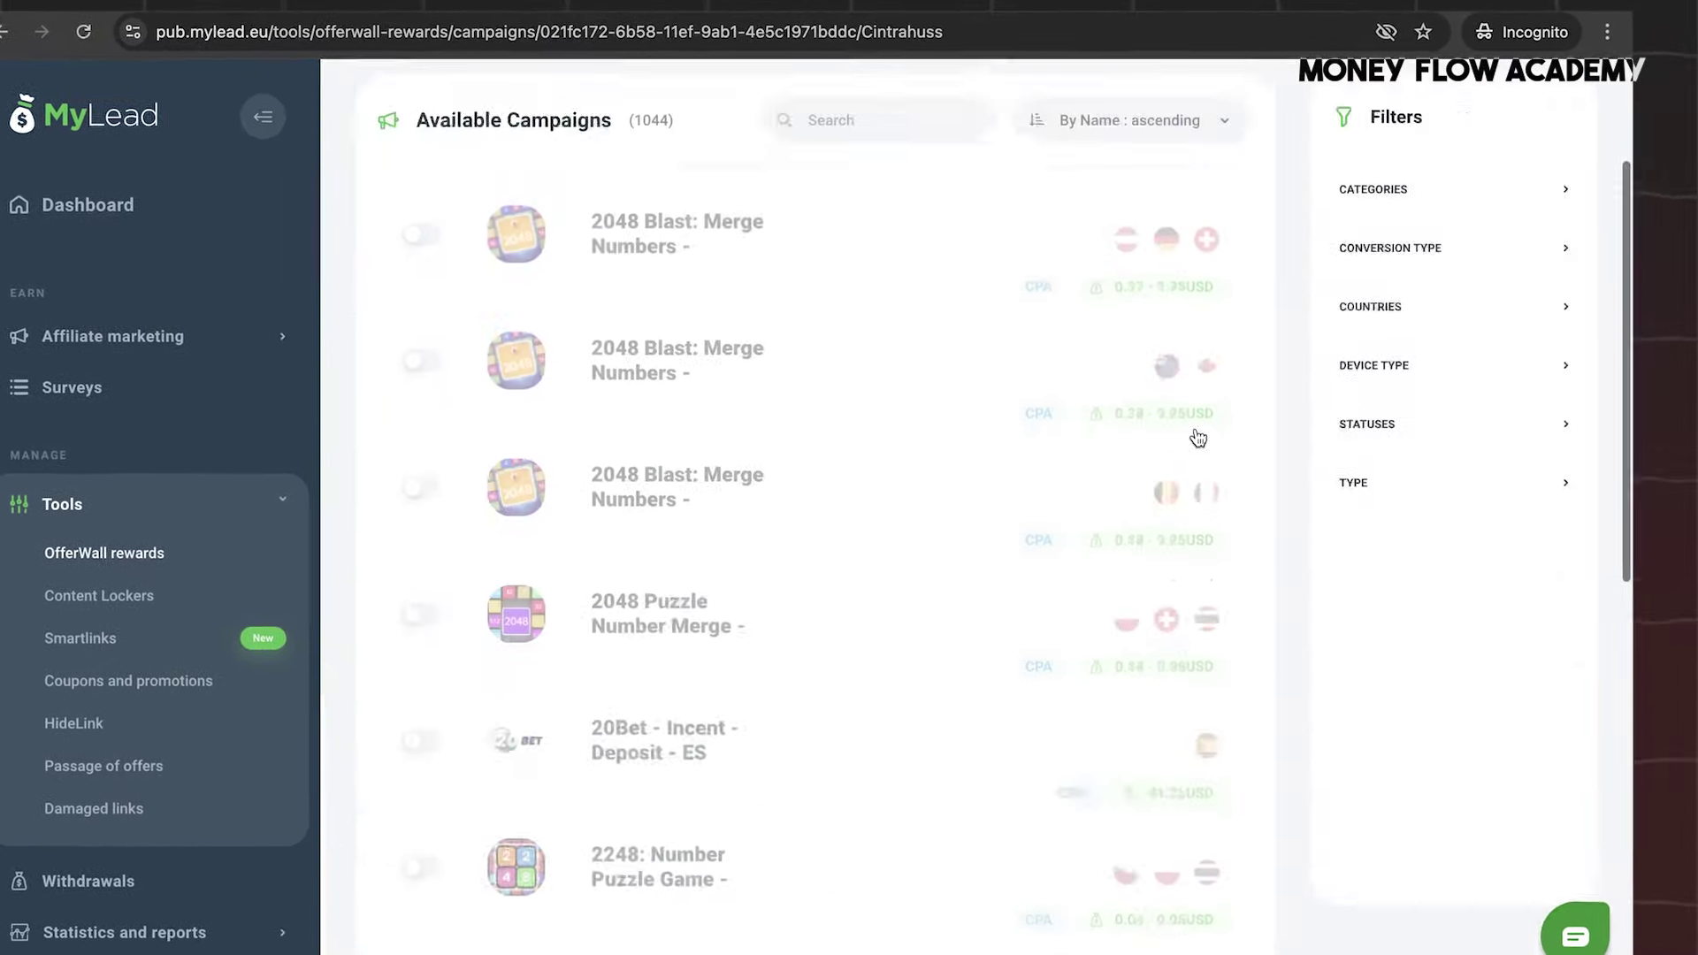
pyautogui.scroll(-7, 1009, 529)
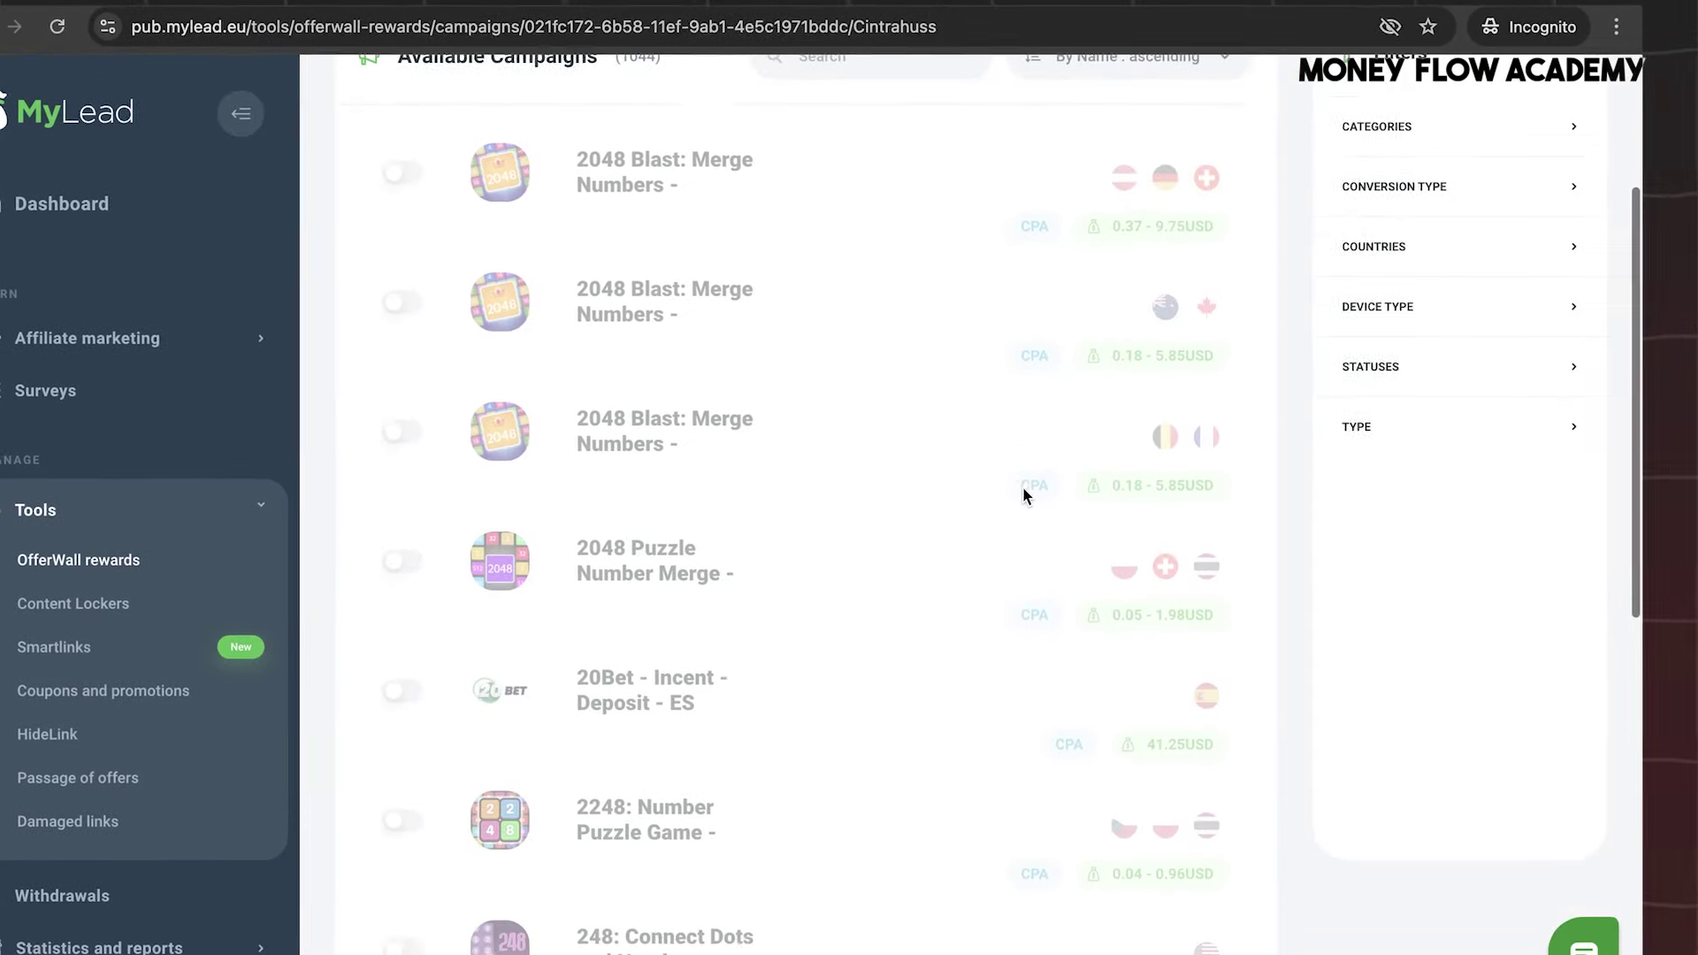
pyautogui.scroll(4, 1023, 500)
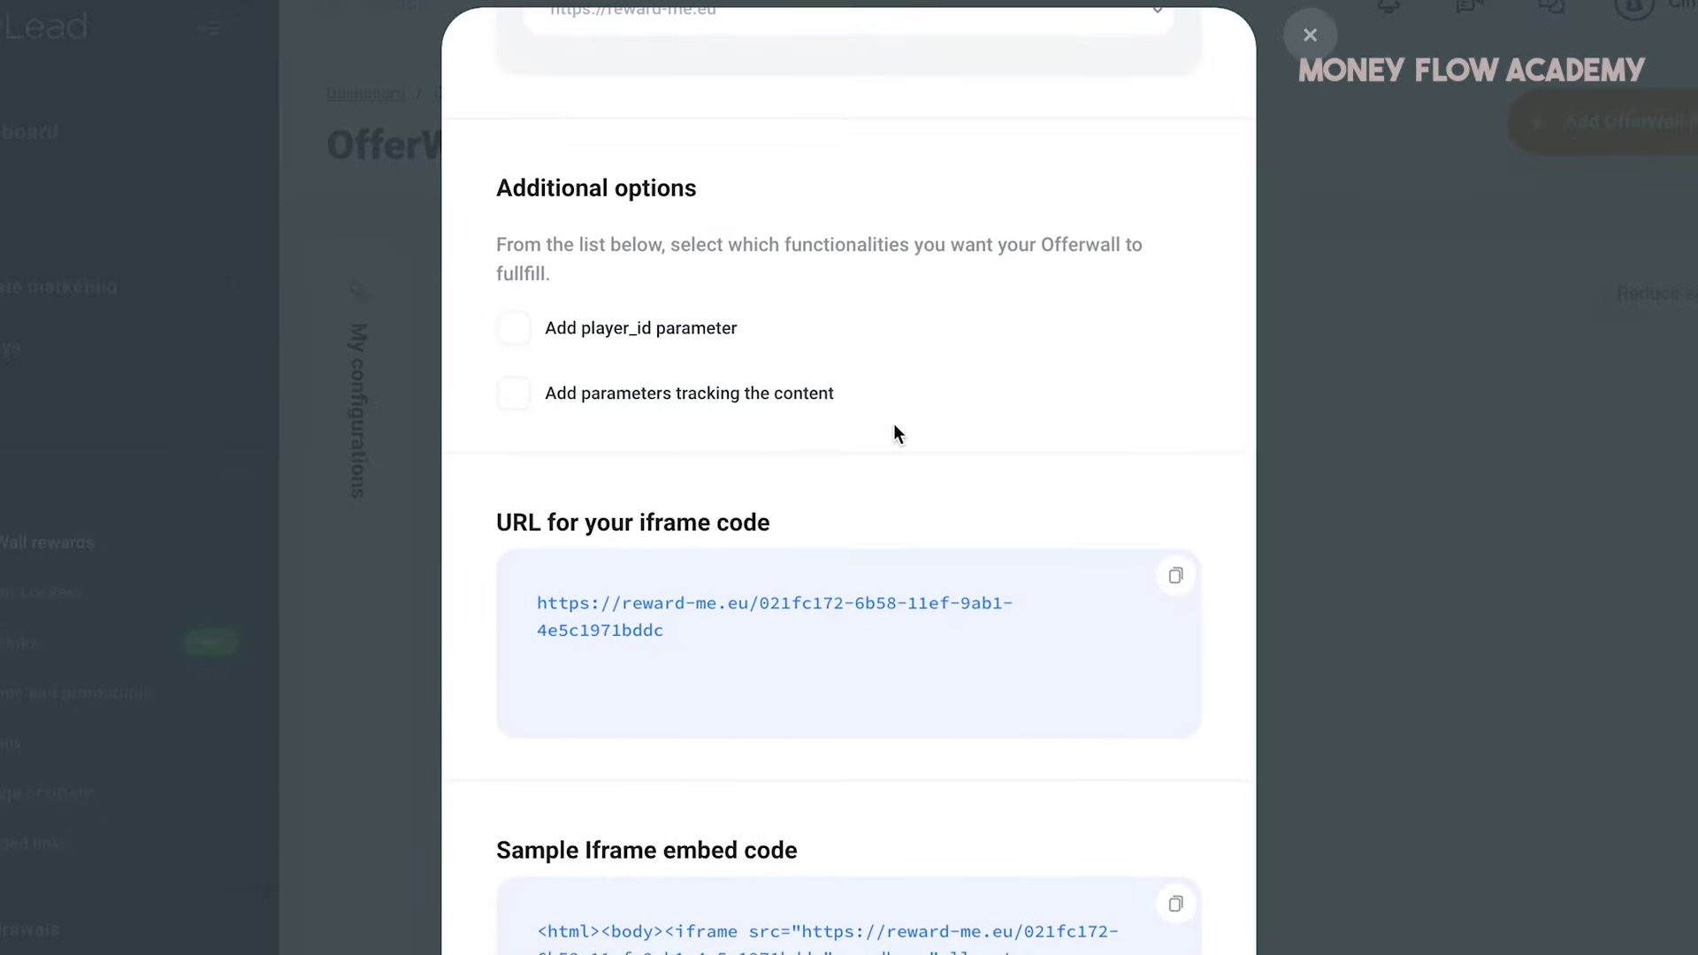
pyautogui.scroll(-4, 894, 423)
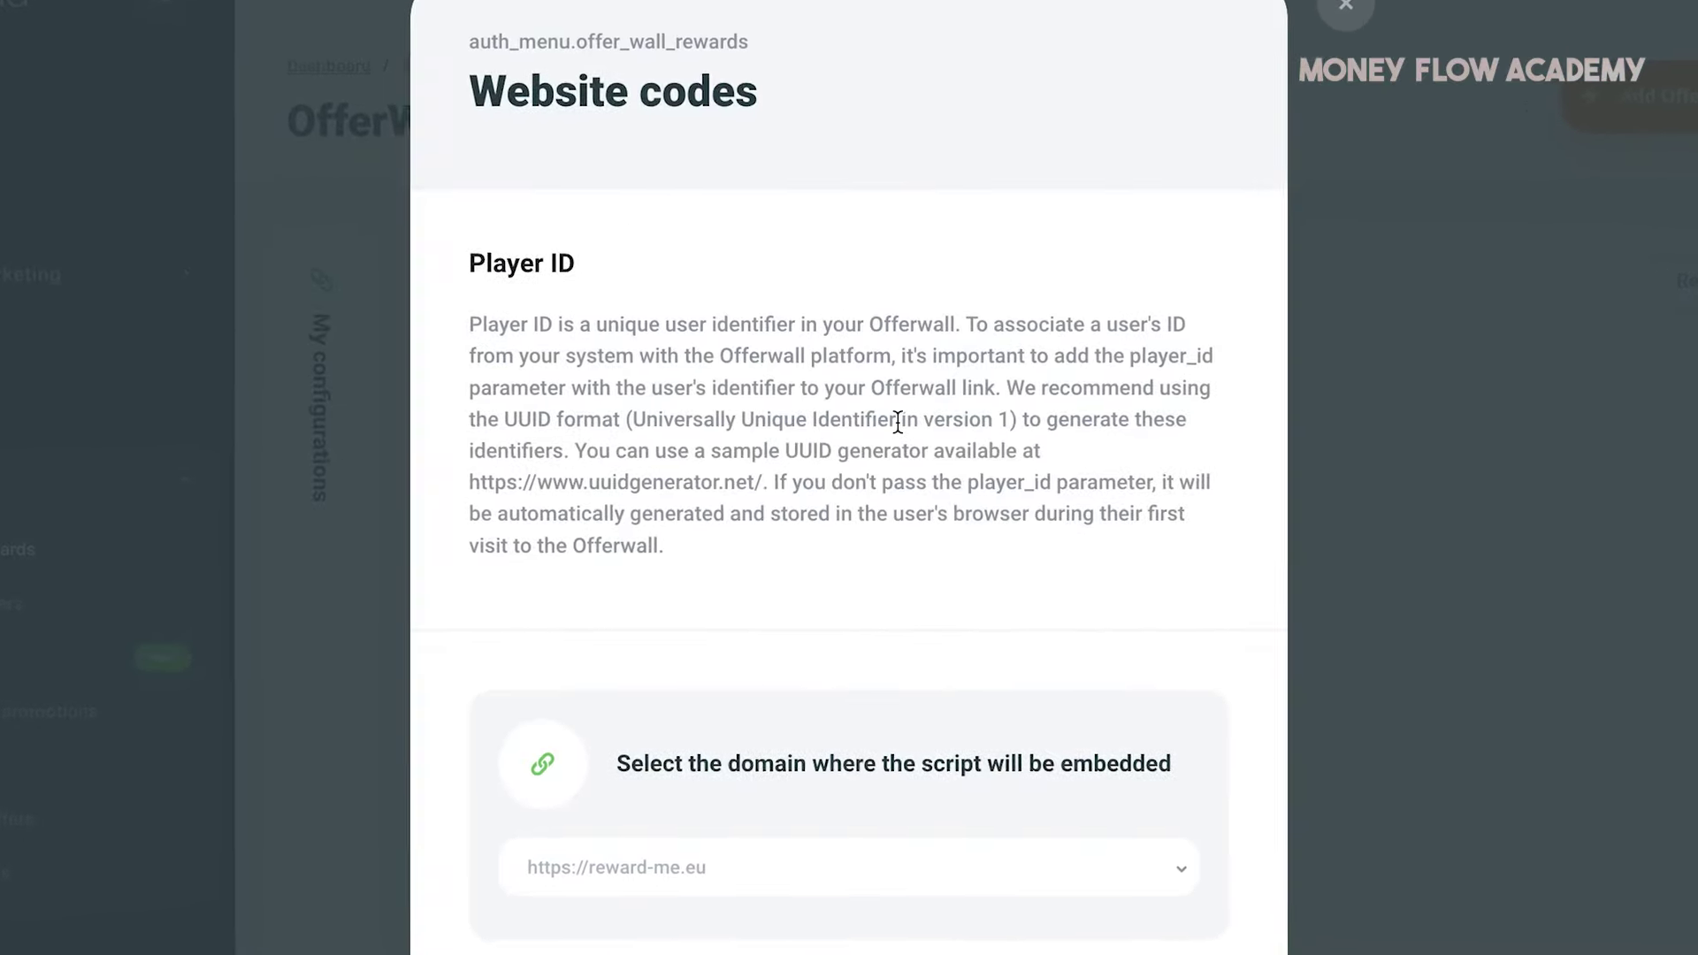
pyautogui.scroll(-10, 895, 424)
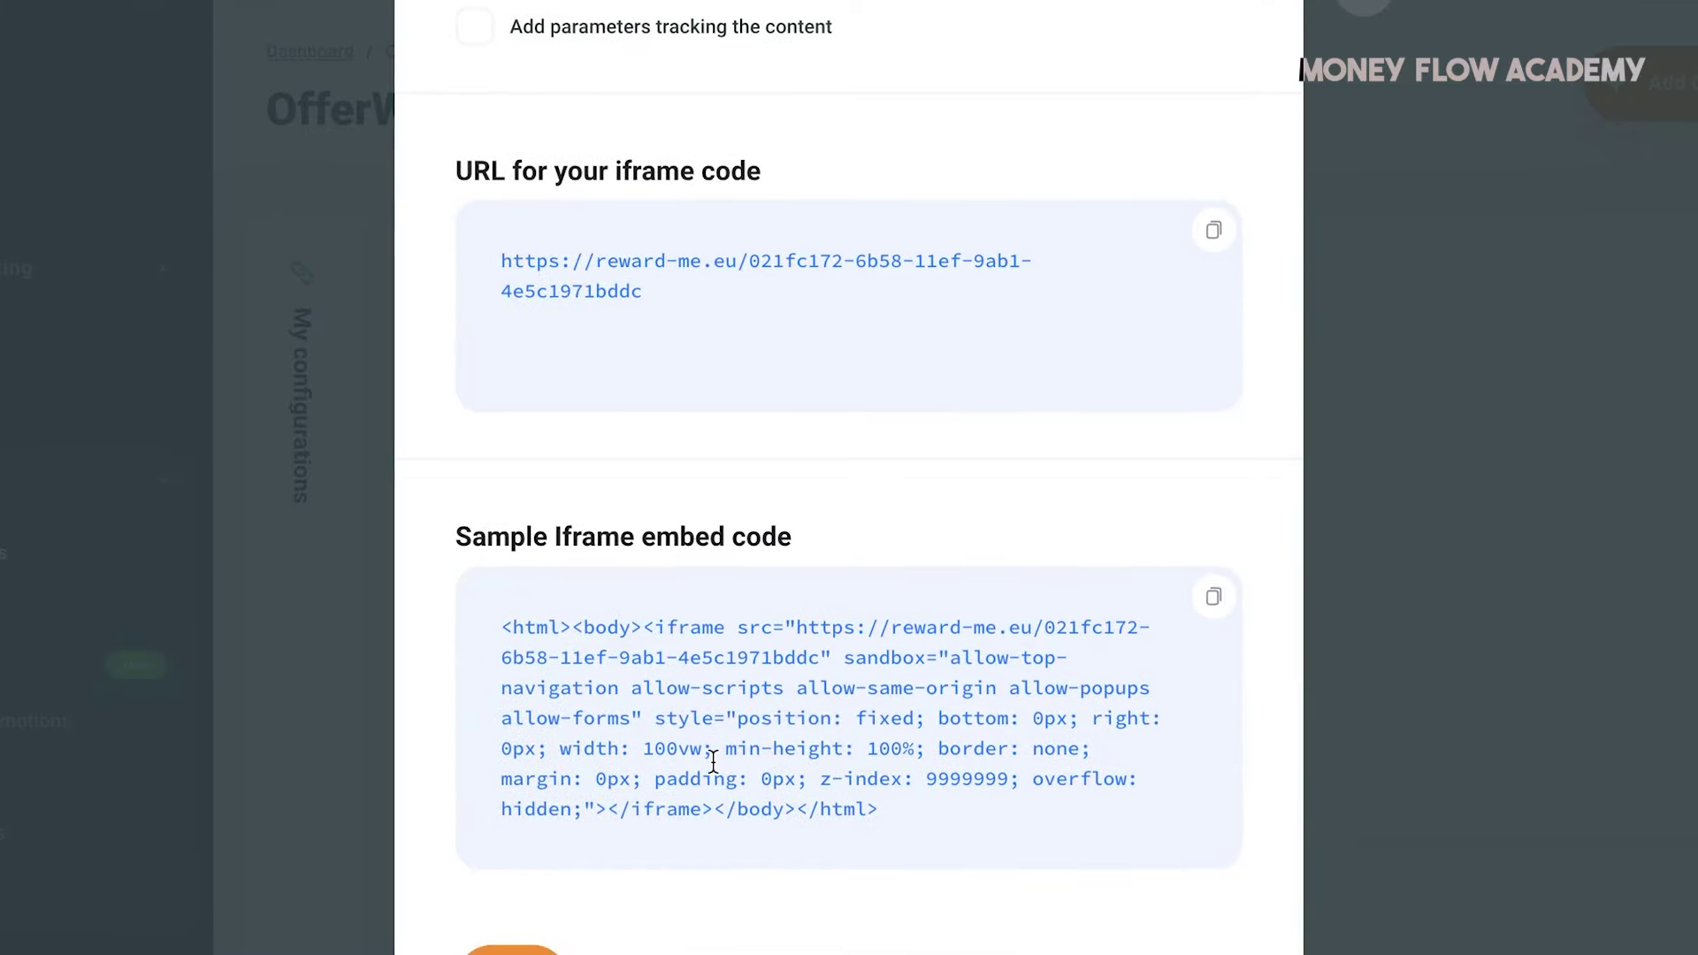
pyautogui.scroll(10, 752, 527)
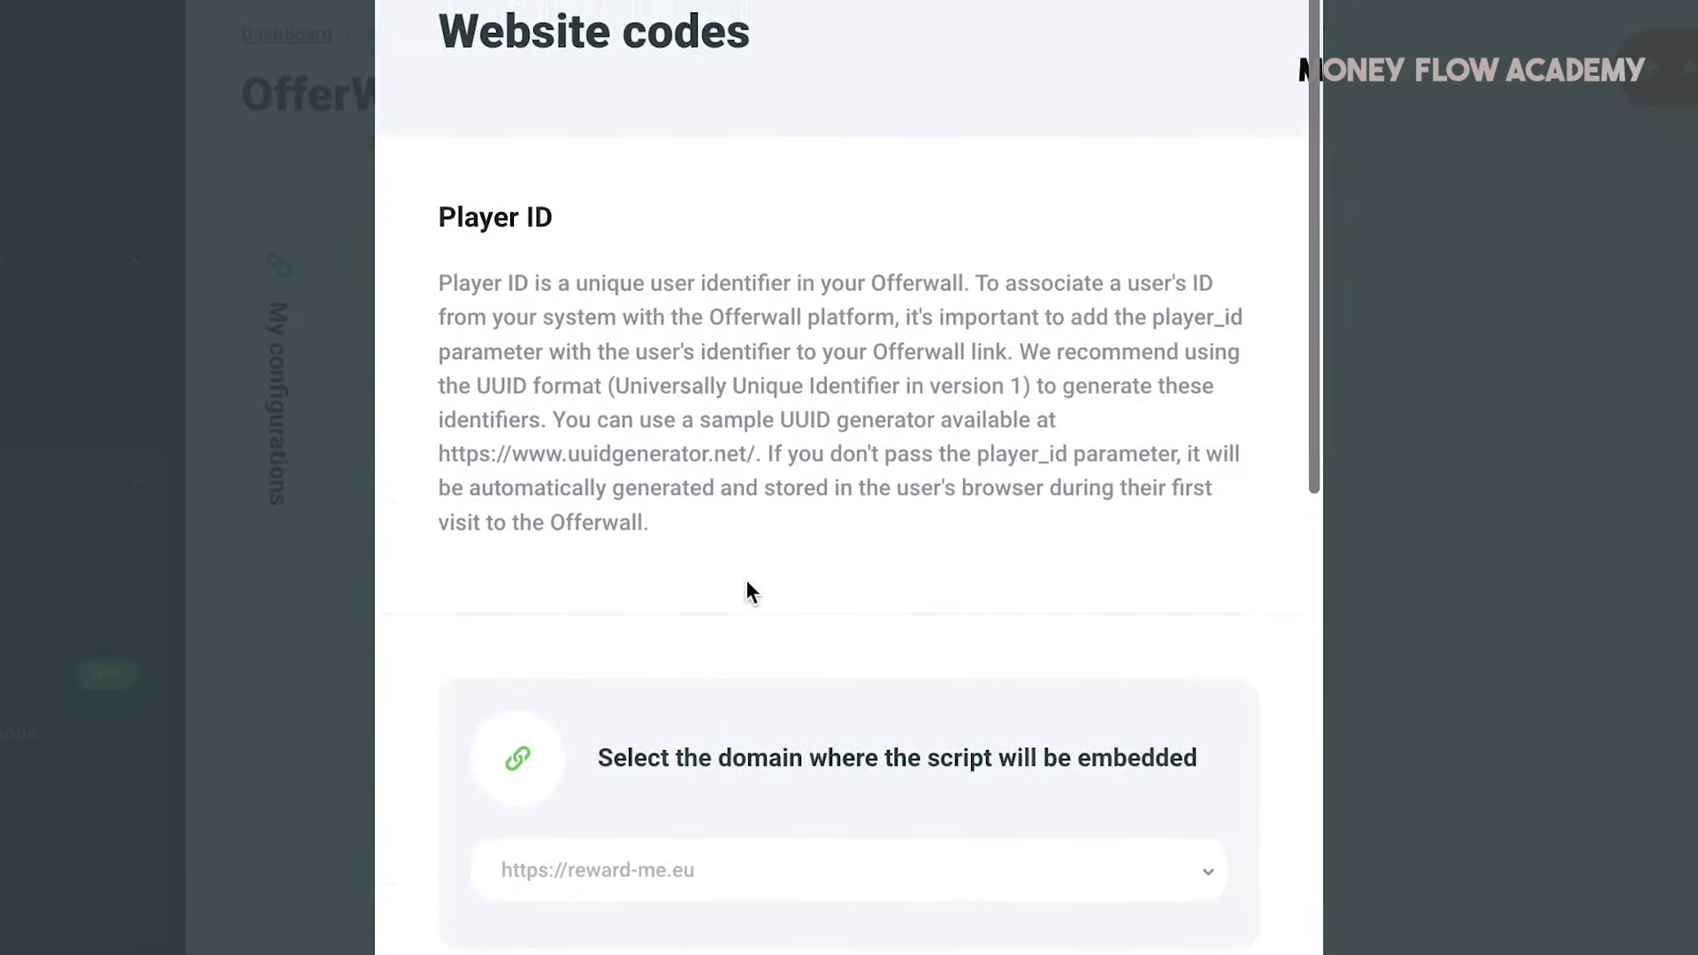
pyautogui.scroll(-10, 745, 591)
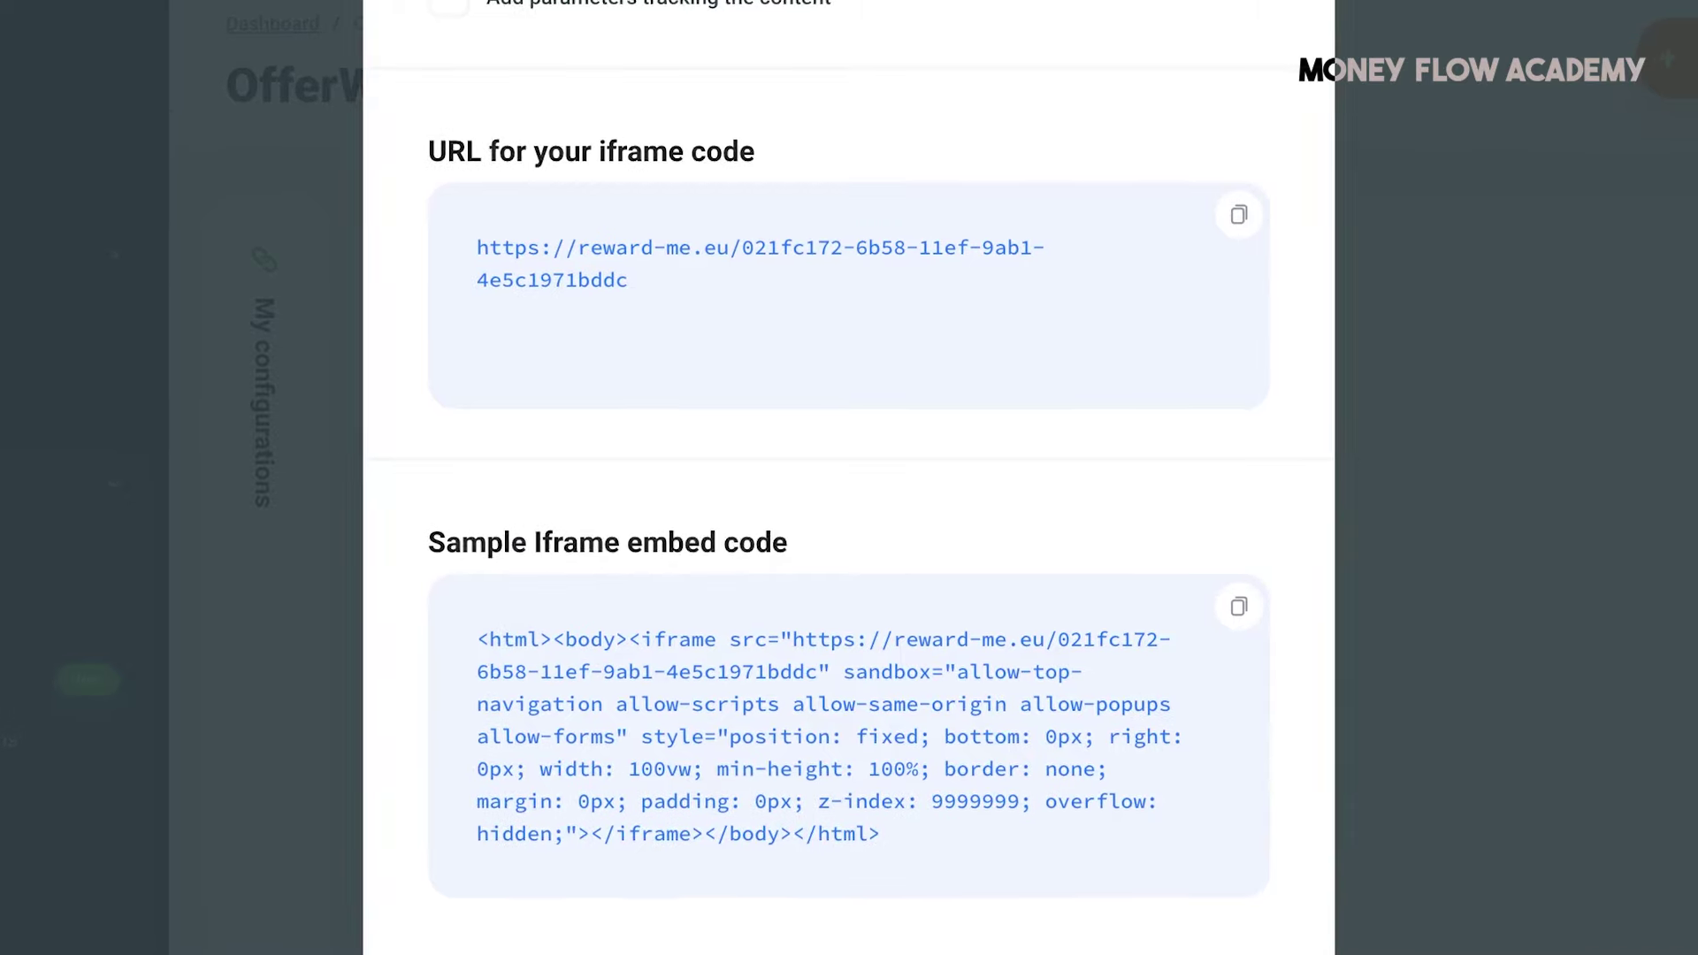